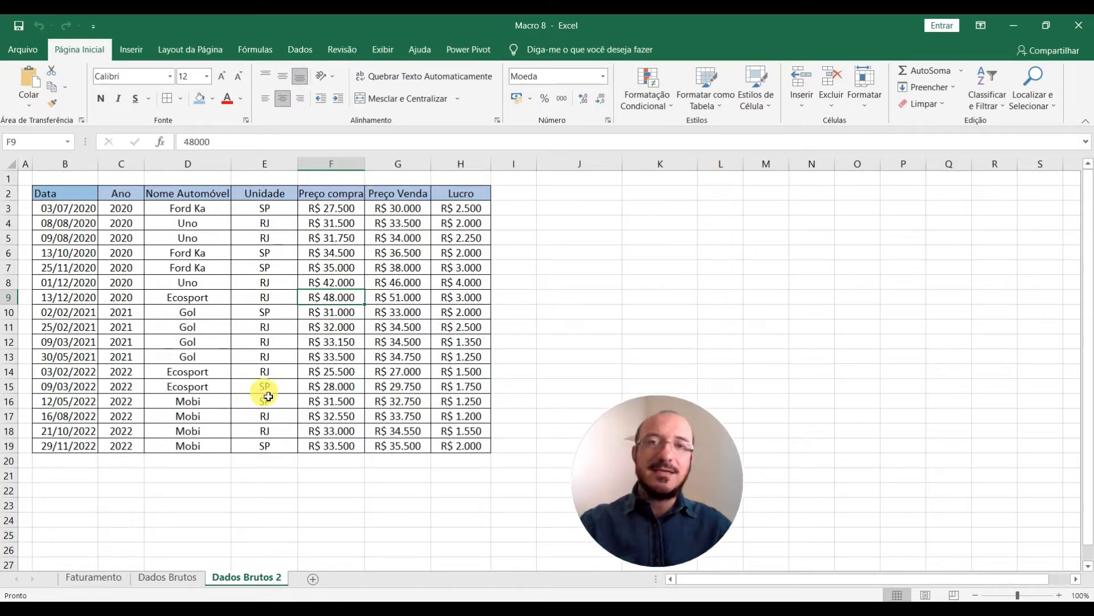
Examine the car sales data on the Dados Brutos 2 sheet, column by column from Data to Lucro
left_click(215, 285)
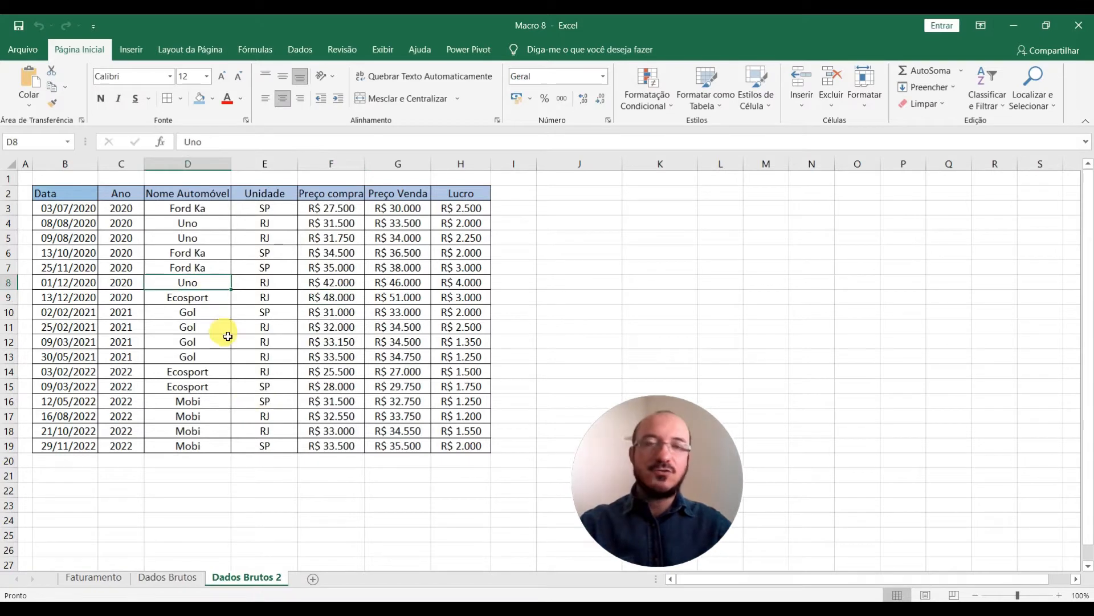
left_click(209, 333)
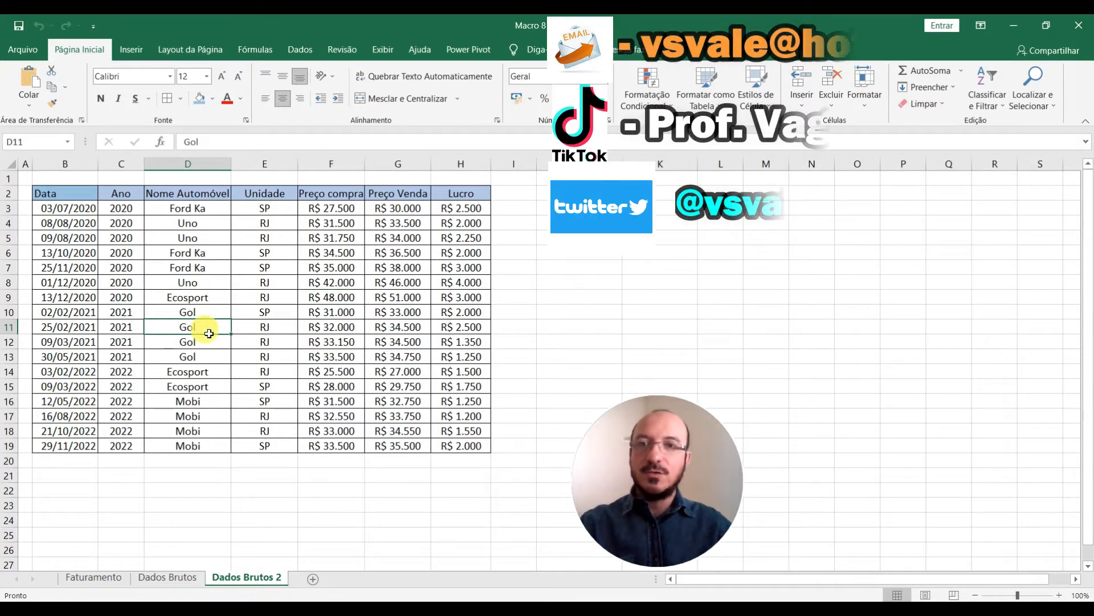
left_click(80, 238)
left_click(382, 297)
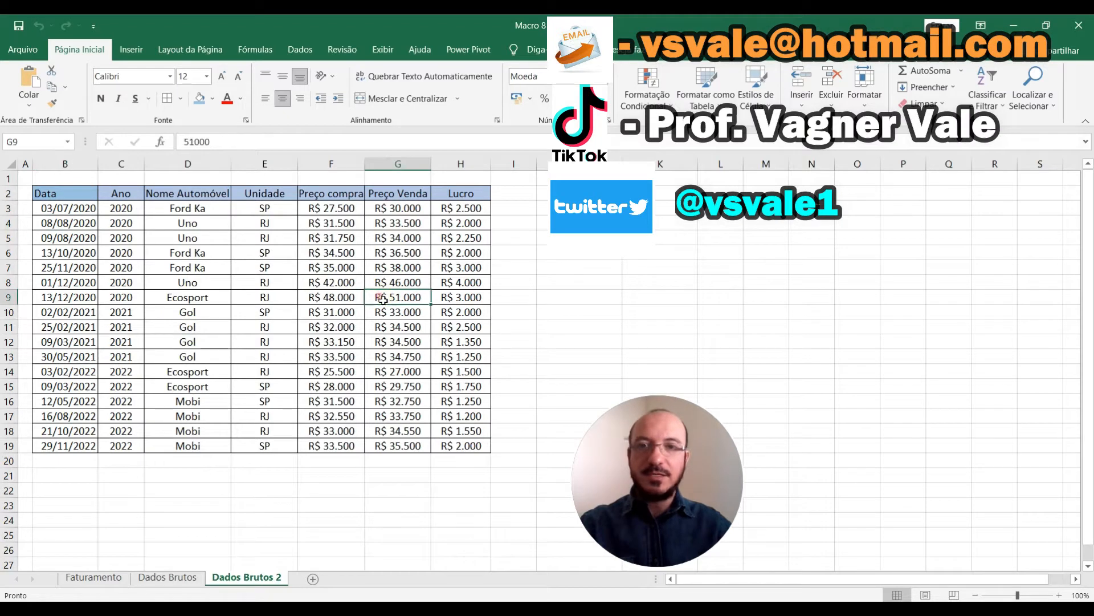
left_click(120, 238)
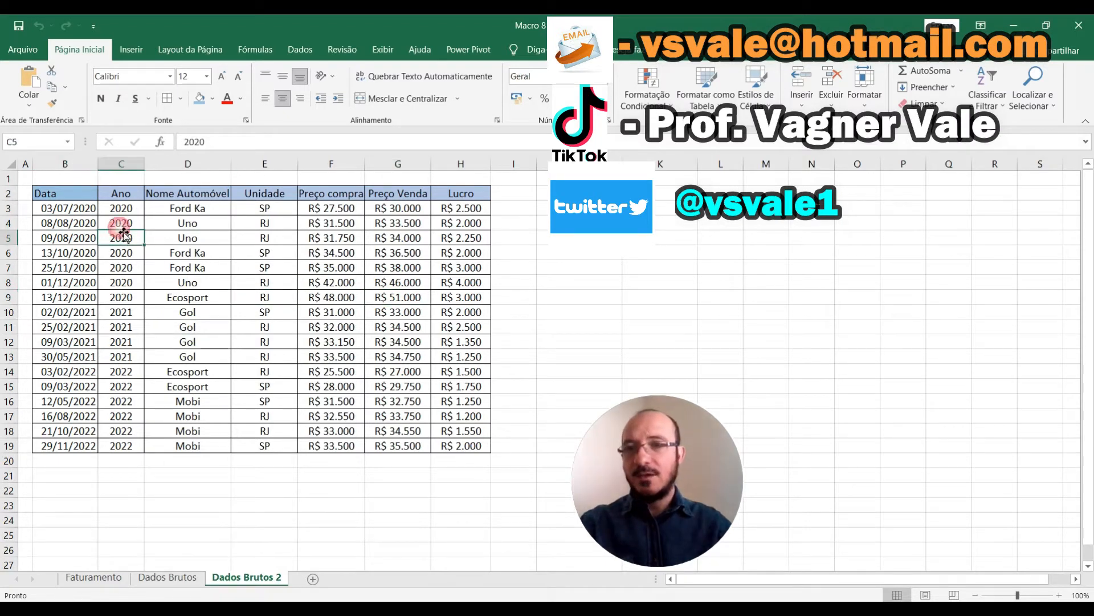
left_click_drag(122, 193, 135, 450)
left_click_drag(190, 193, 201, 458)
left_click_drag(259, 212, 264, 371)
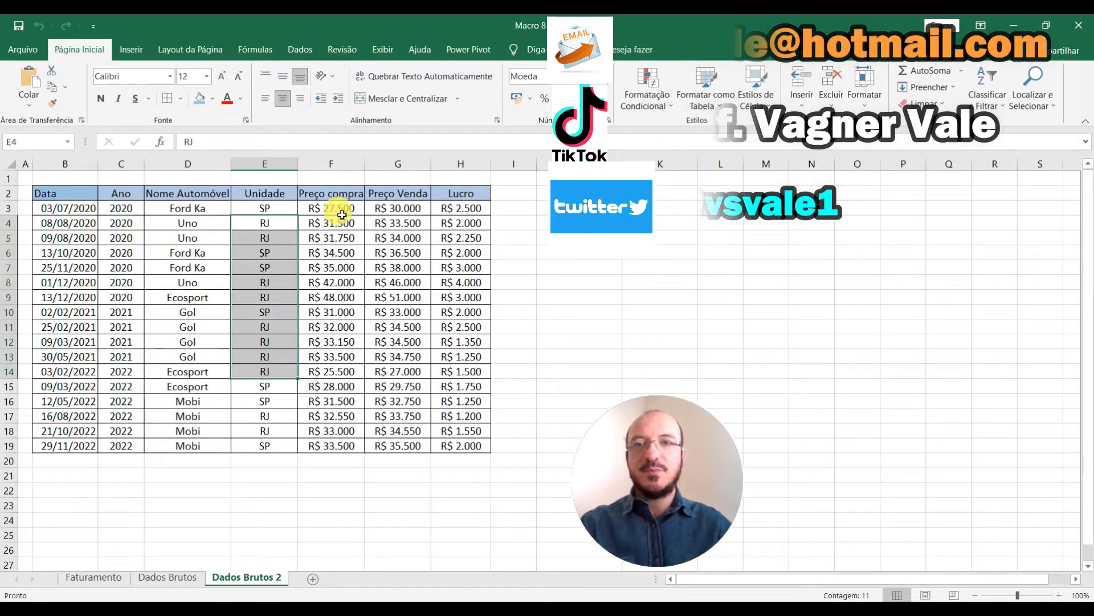
left_click_drag(339, 210, 453, 244)
left_click(444, 283)
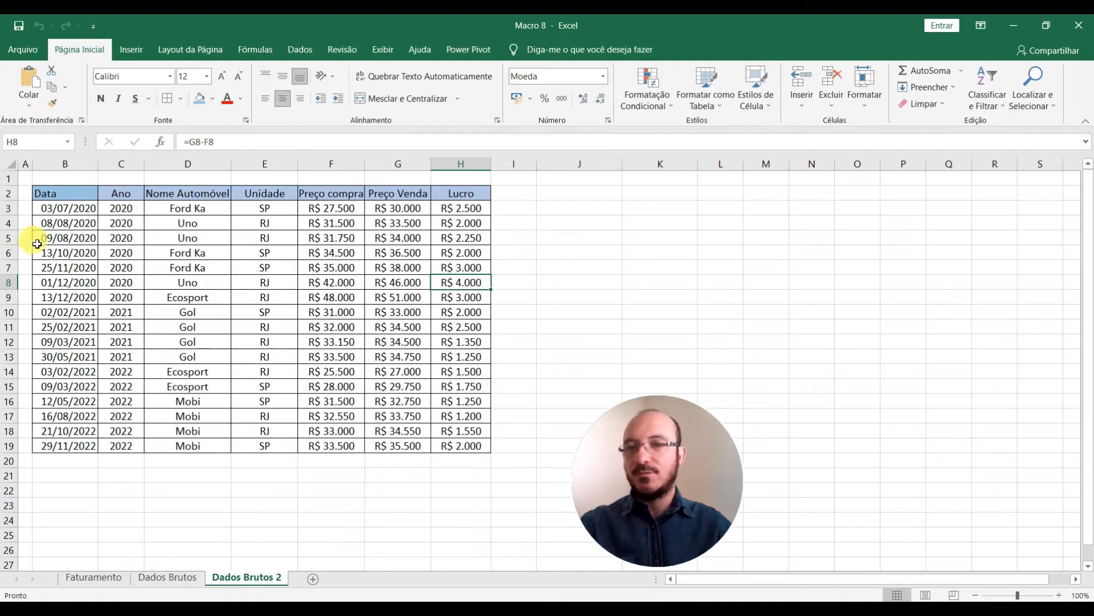
left_click_drag(60, 195, 60, 448)
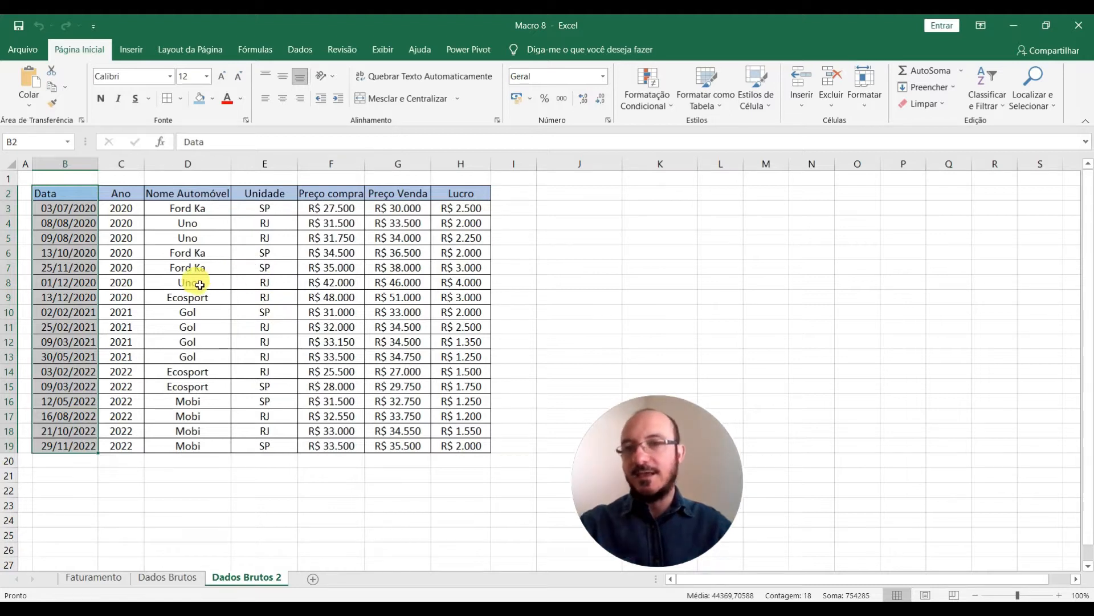
left_click(188, 253)
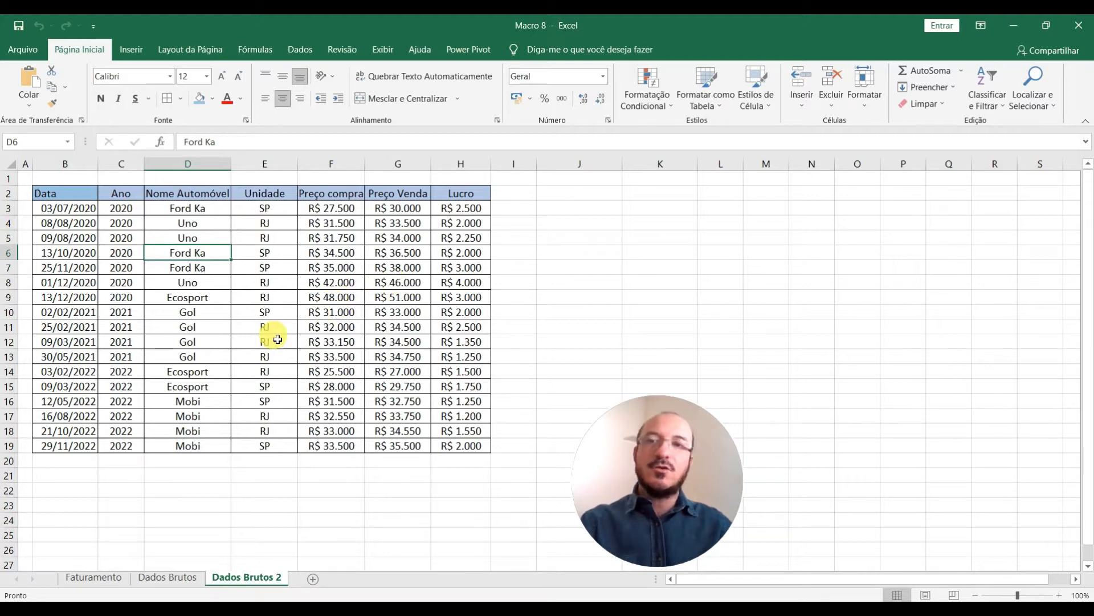
left_click_drag(45, 194, 473, 453)
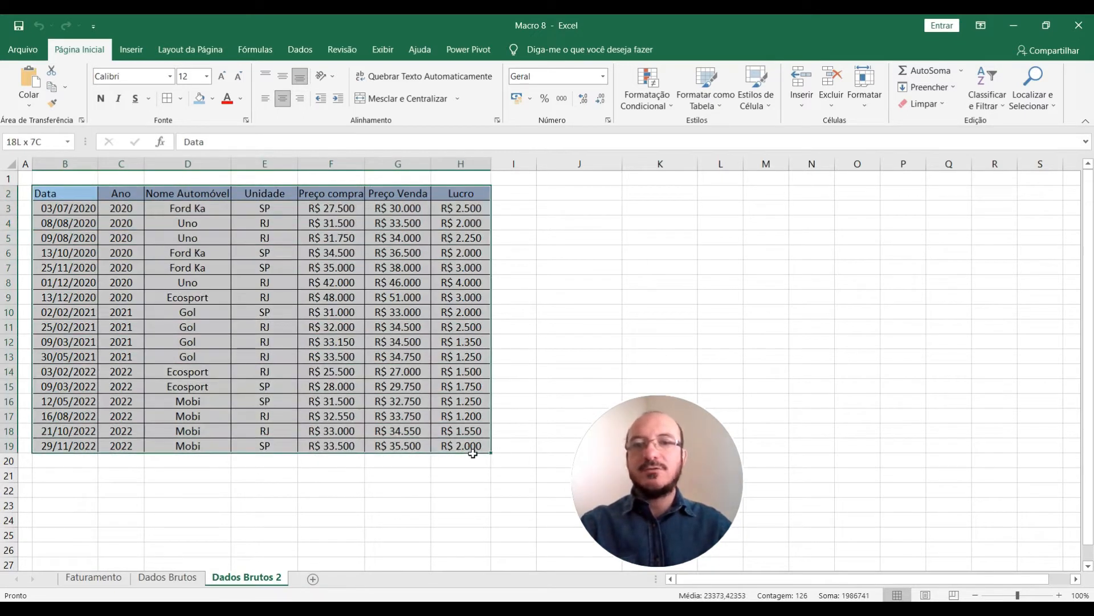
left_click(538, 267)
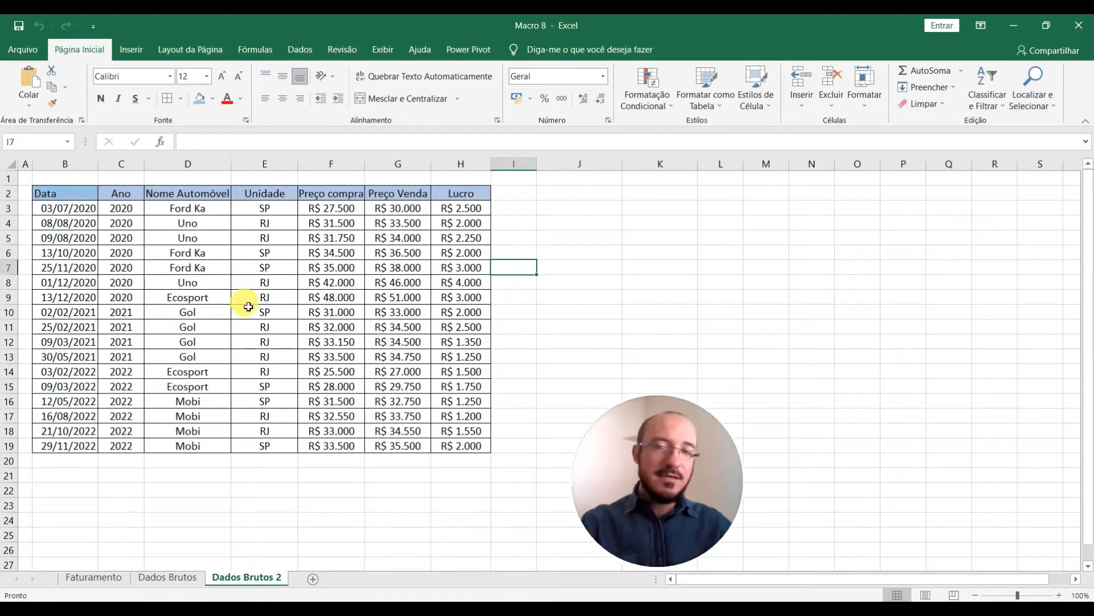
Format the data range B2:H19, including its header row, as a table with a light blue medium style
left_click_drag(76, 198, 453, 451)
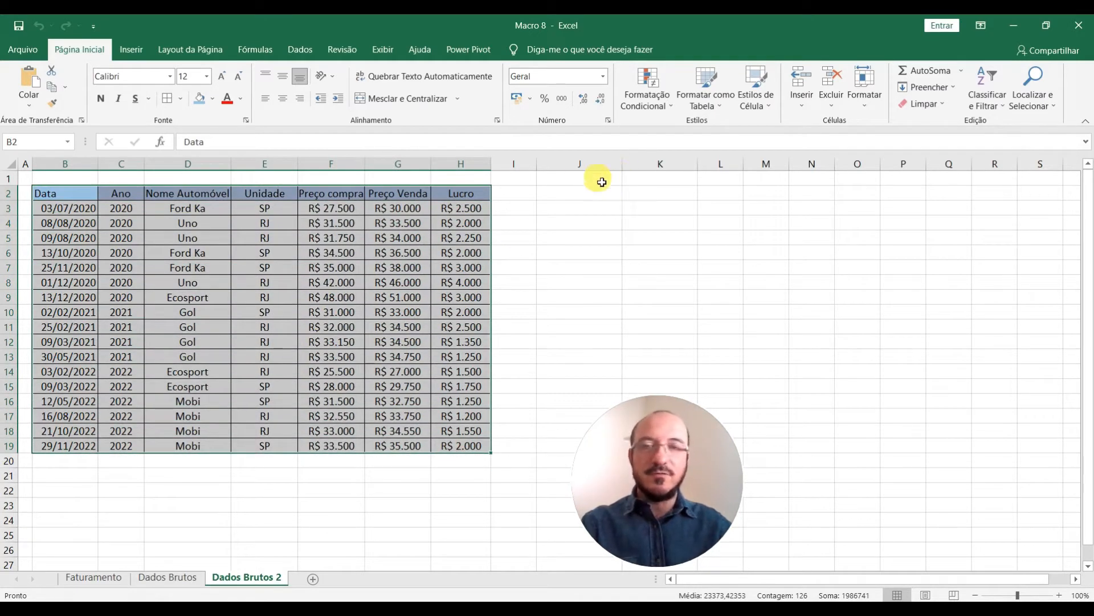
left_click(710, 97)
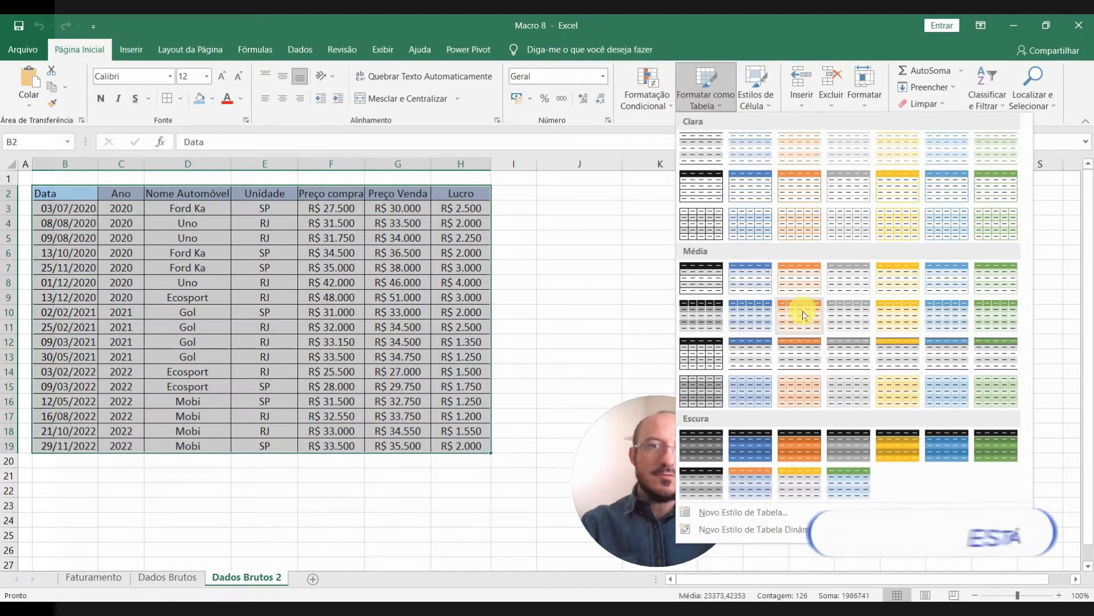
left_click(940, 281)
left_click(598, 351)
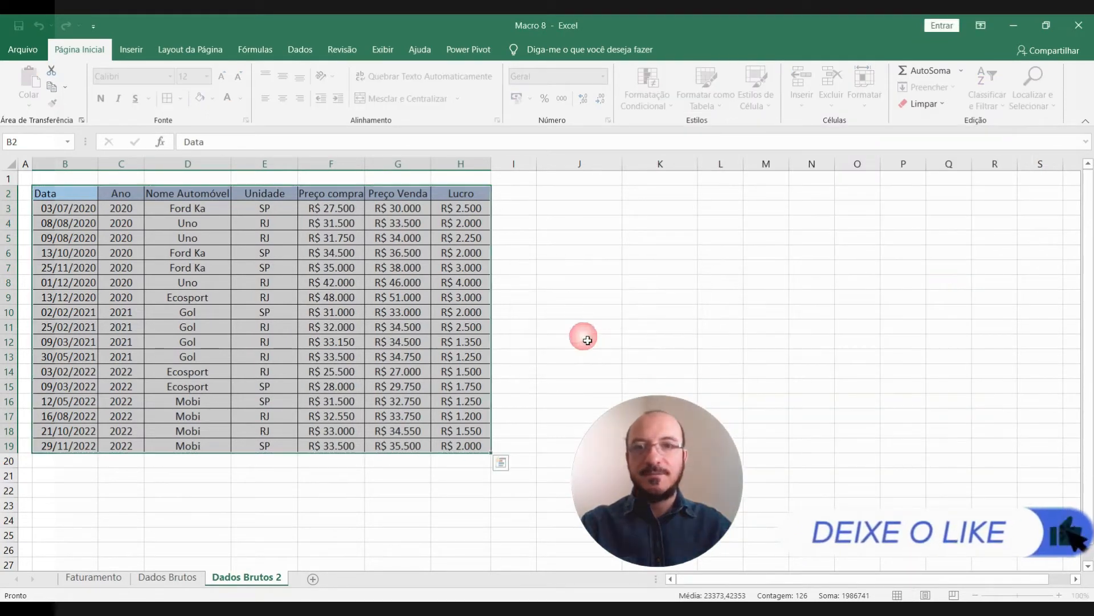
left_click(584, 251)
left_click_drag(56, 465, 485, 552)
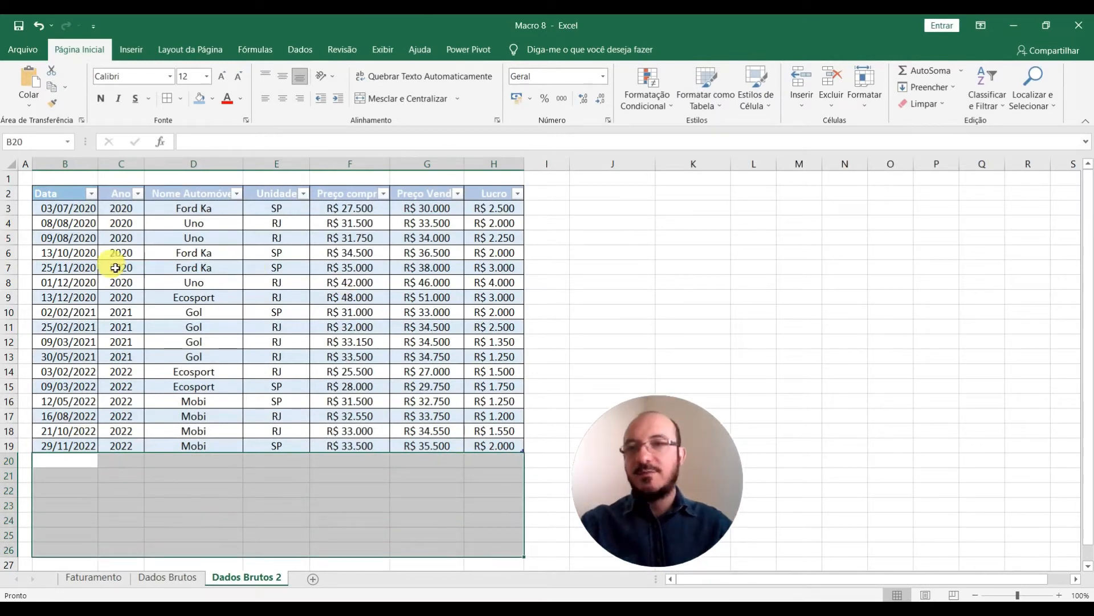
left_click(65, 223)
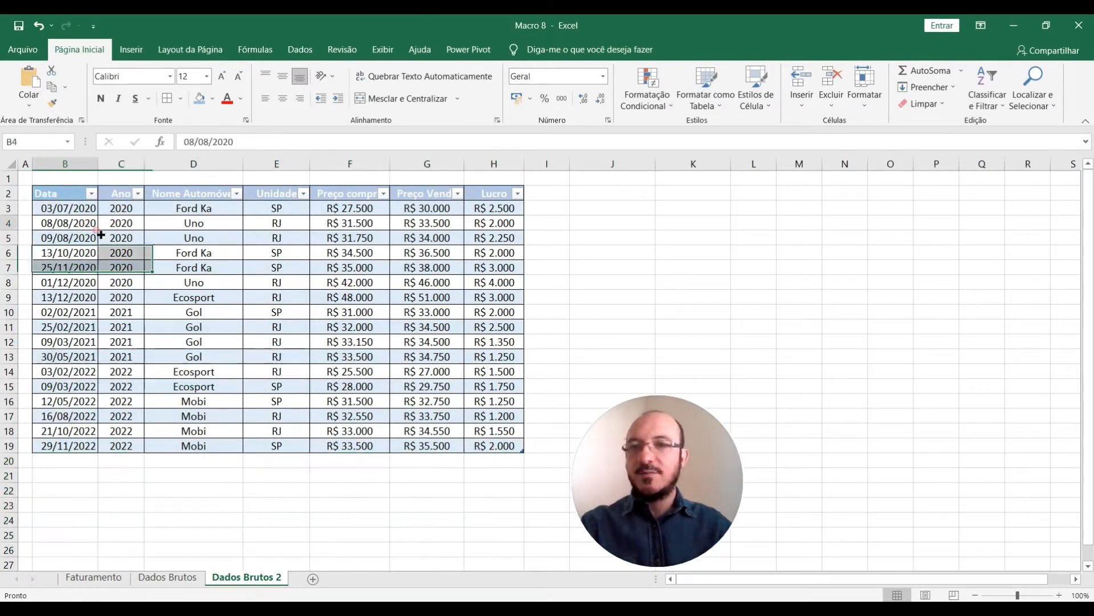
Create a pivot table from the car sales table on a new worksheet
left_click(213, 281)
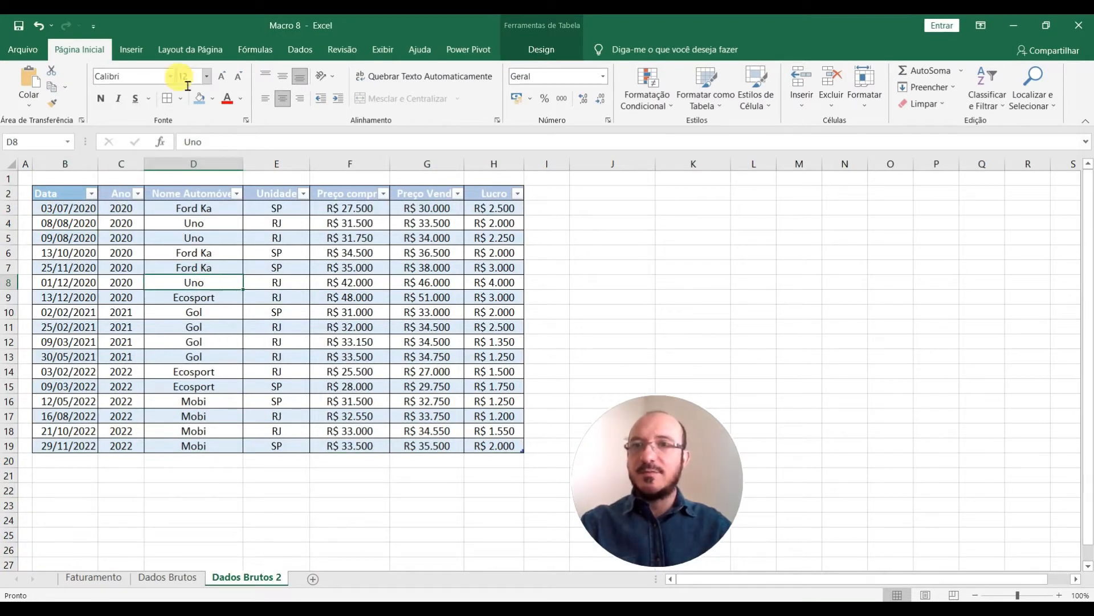
left_click(131, 49)
left_click(24, 80)
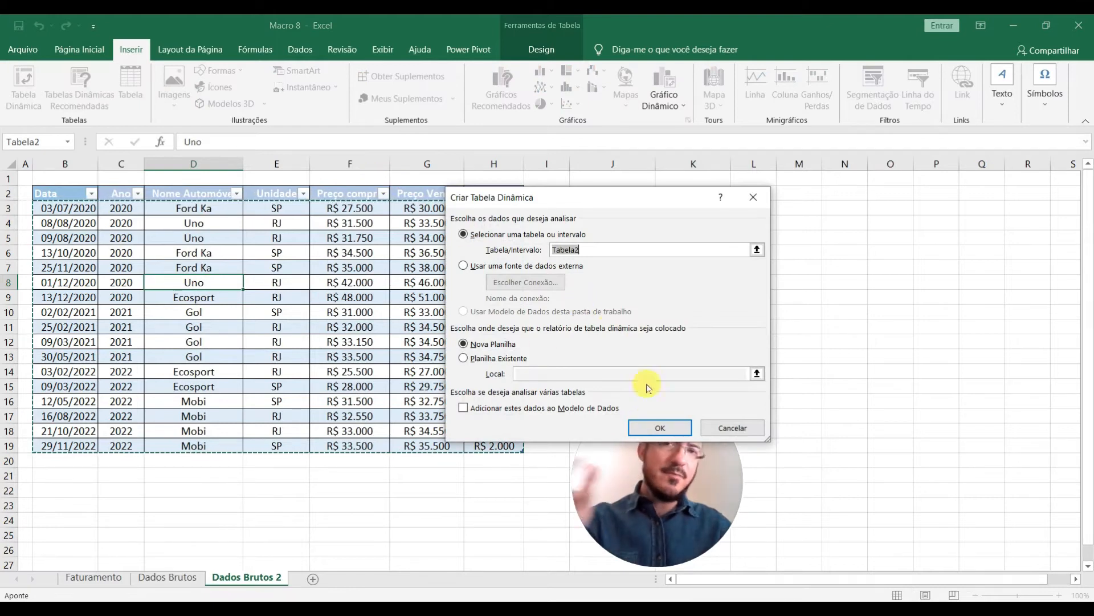
left_click(660, 428)
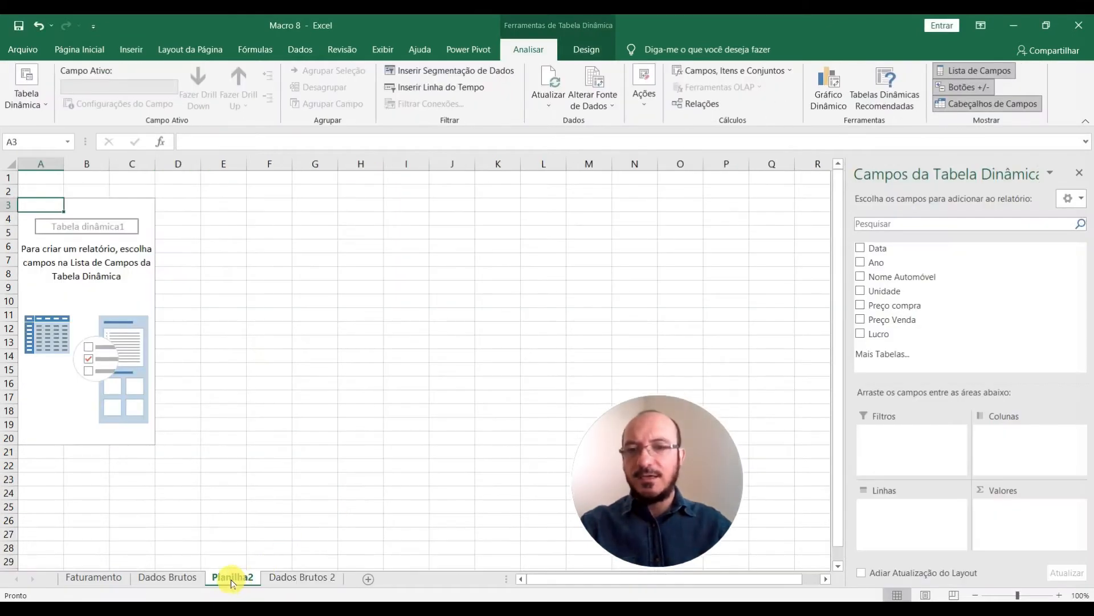
Rename the pivot table's worksheet as "Primeiras analises"
right_click(231, 581)
left_click(275, 448)
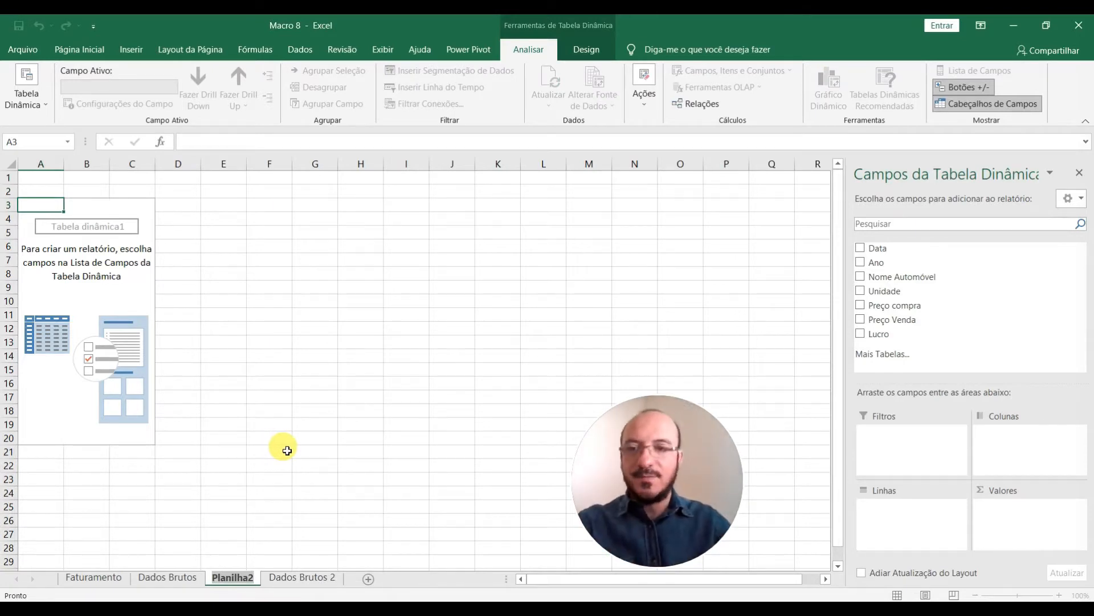
type("Primeiras analises")
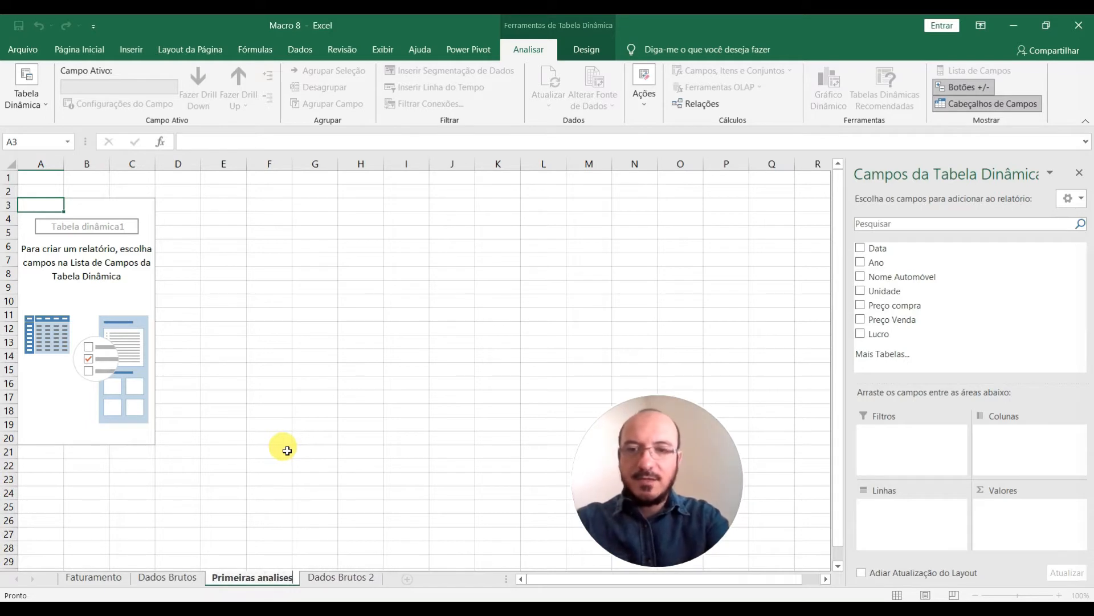
key("Return")
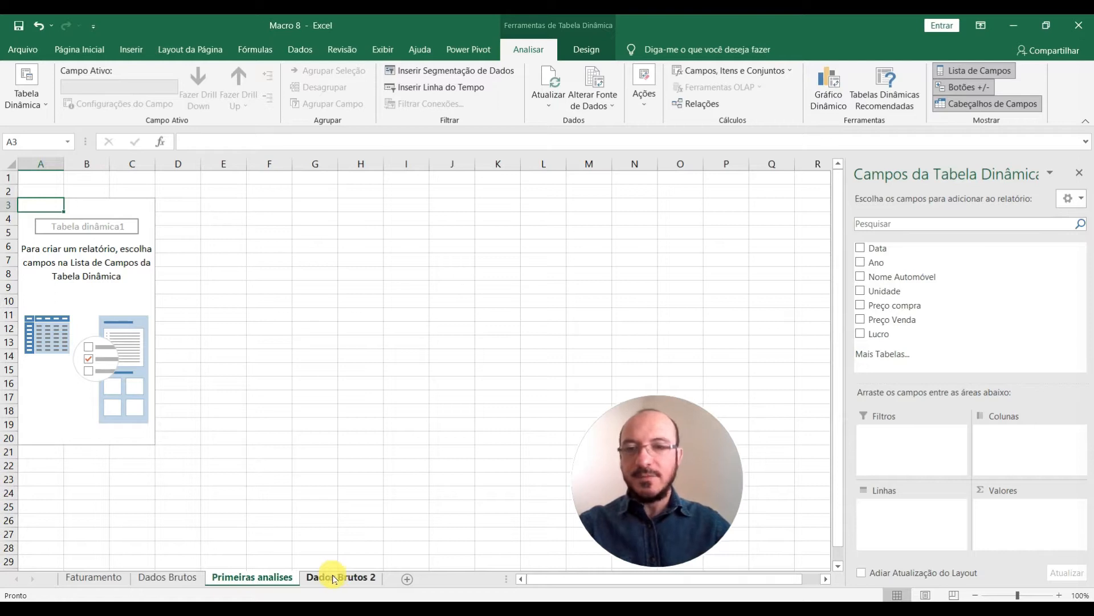
Lay out the pivot table with Ano as rows, Nome Automóvel as columns and the sum of Lucro as values
left_click_drag(871, 249, 882, 262)
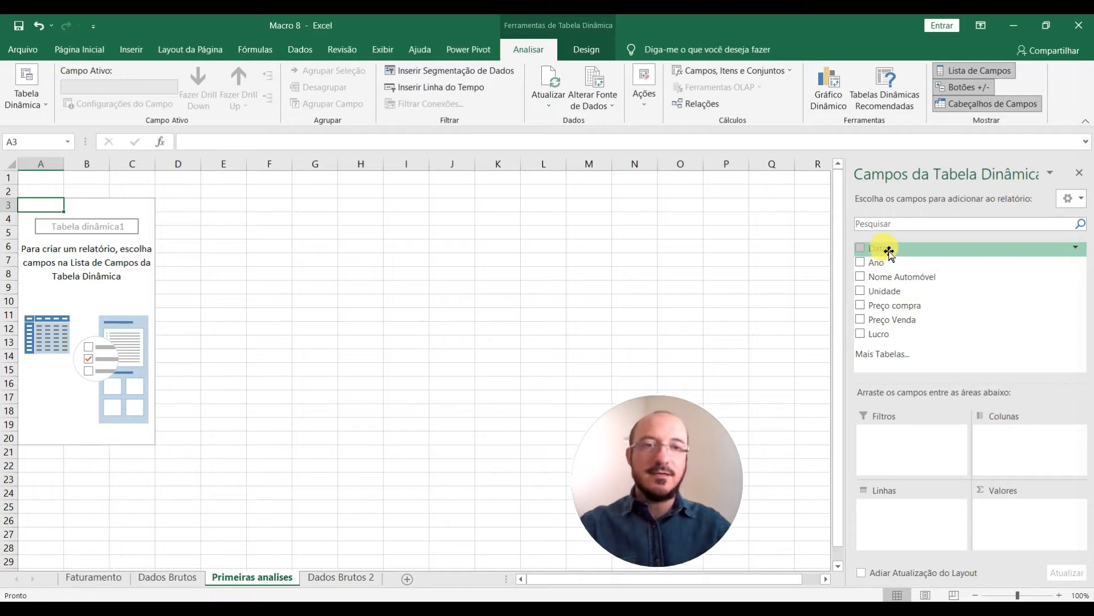
left_click_drag(891, 265, 908, 516)
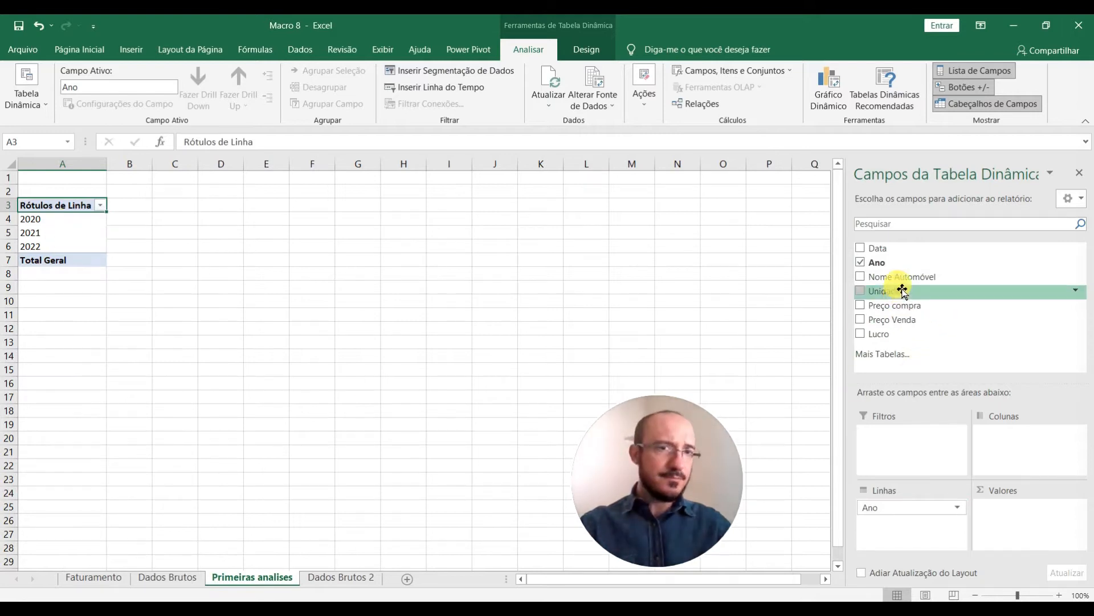
left_click_drag(903, 280, 1016, 440)
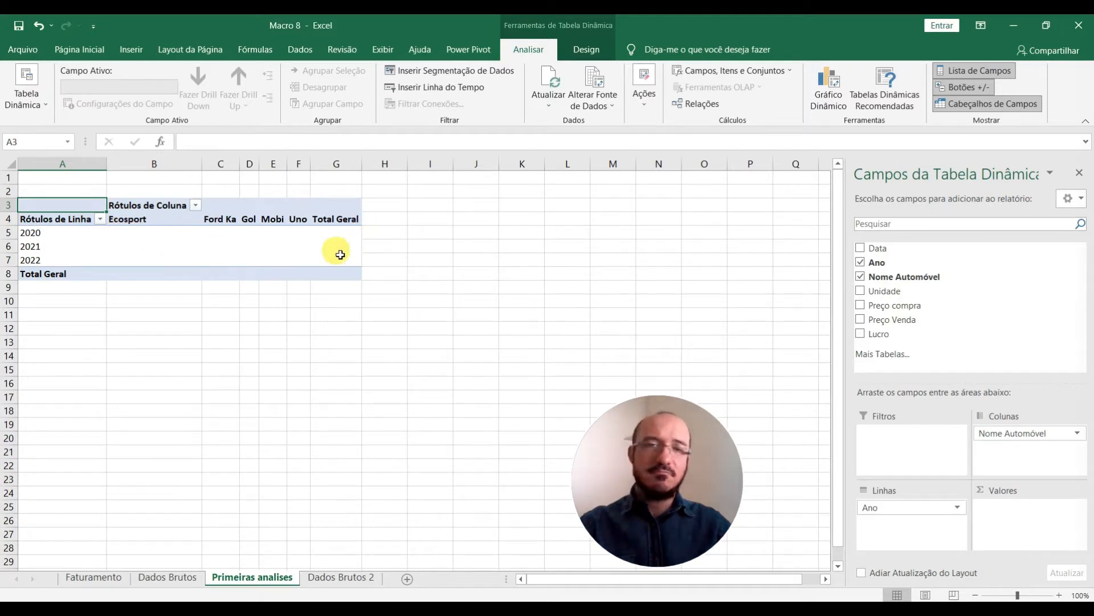
left_click_drag(923, 341, 1022, 512)
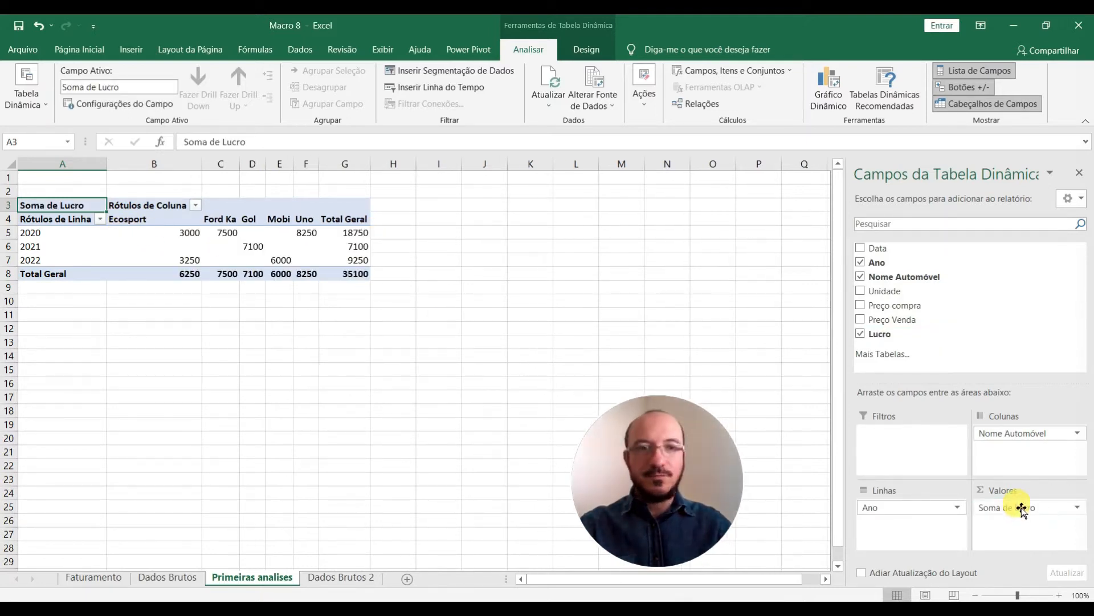
left_click(1022, 508)
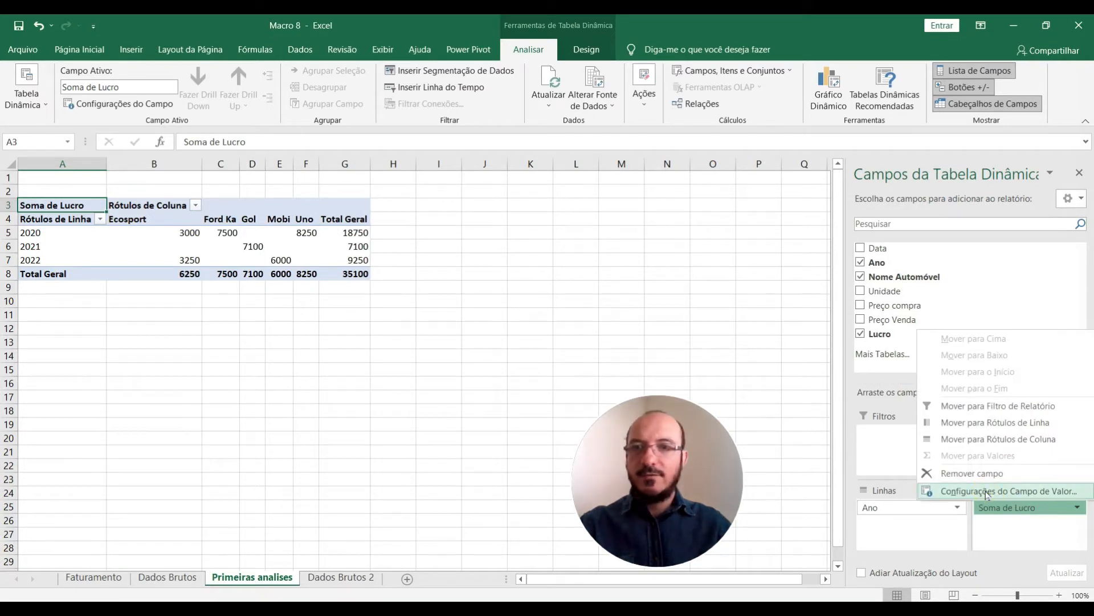
left_click(1003, 536)
left_click(311, 302)
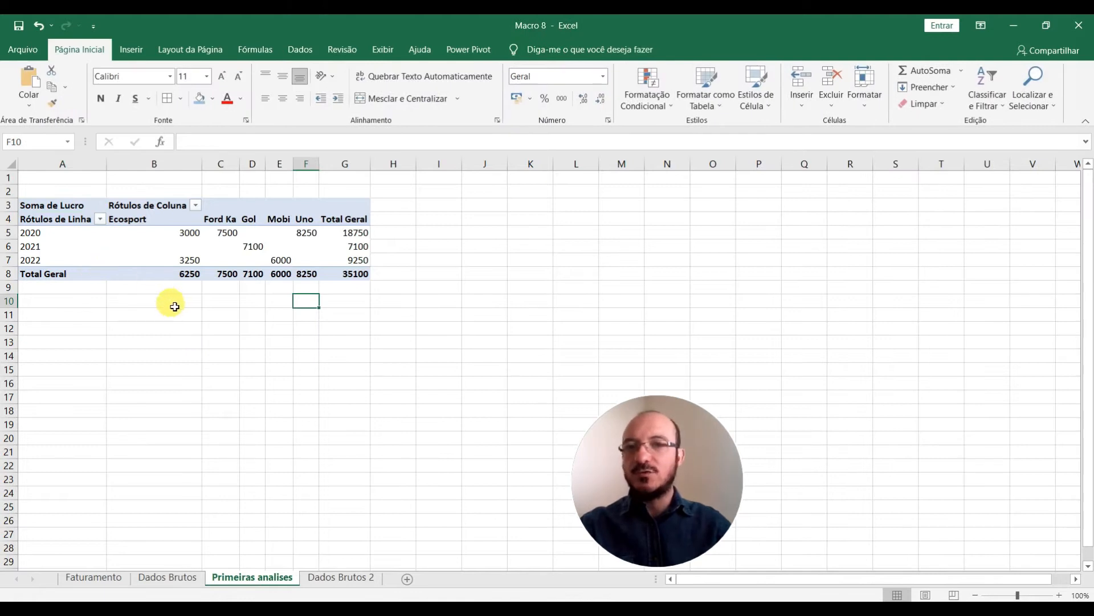
left_click(145, 235)
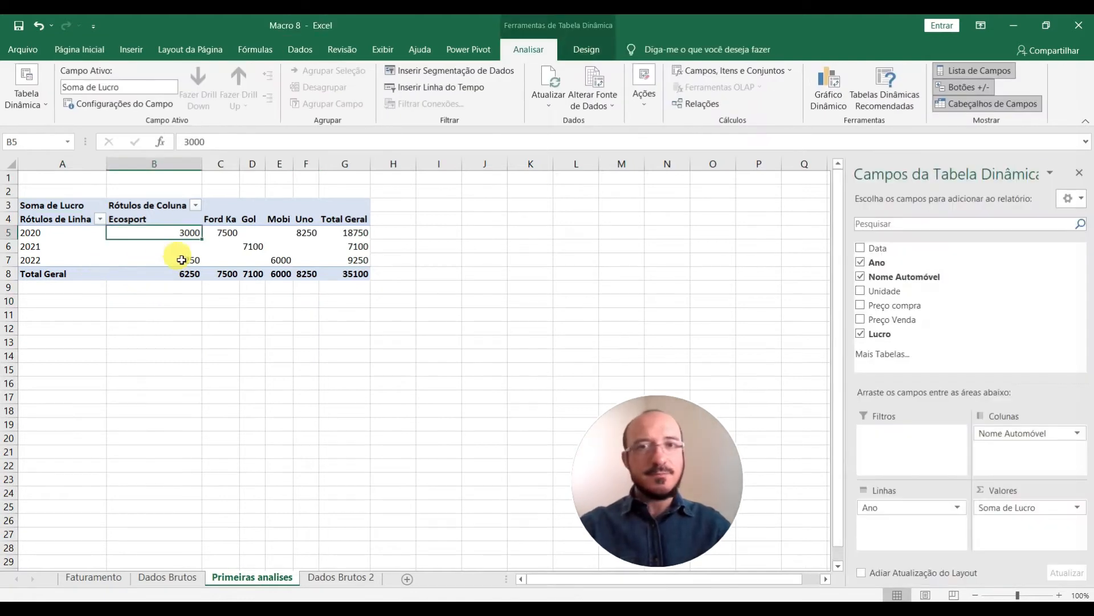
left_click(196, 305)
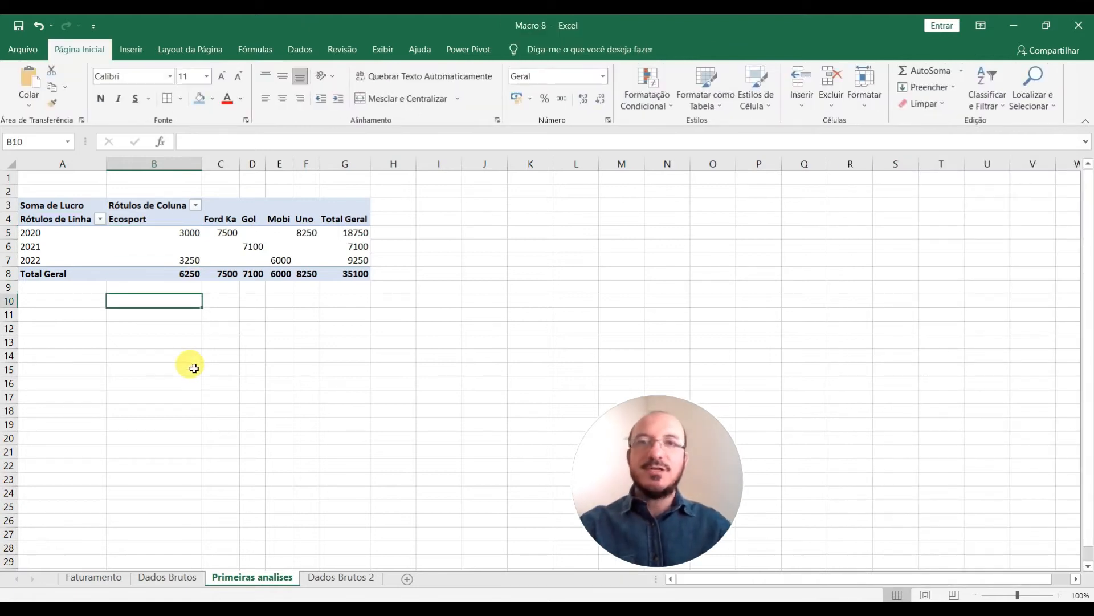
left_click(383, 49)
left_click(881, 104)
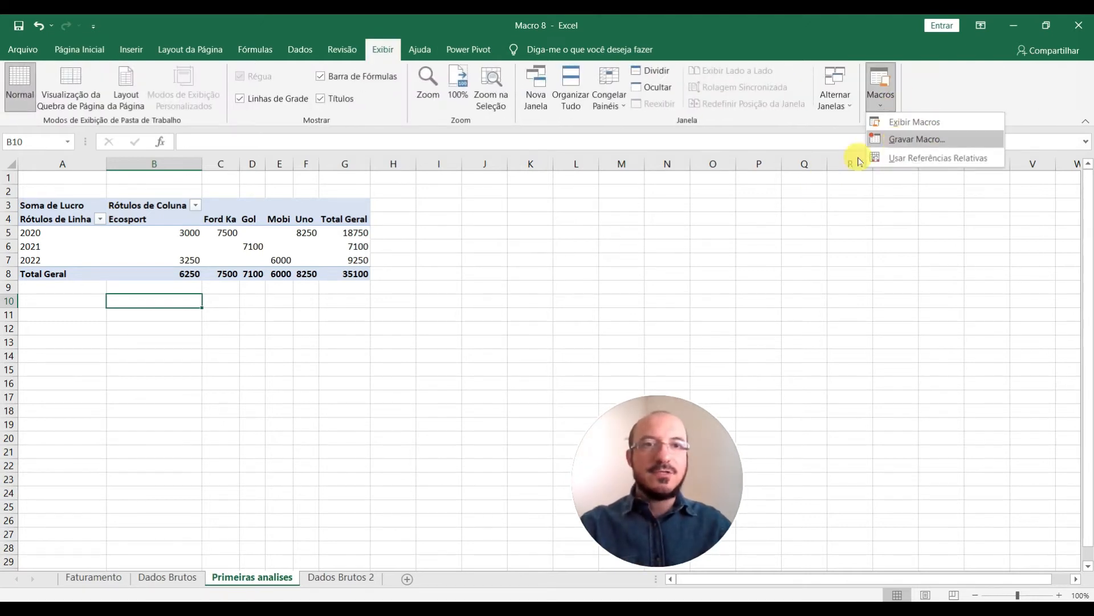
left_click(623, 251)
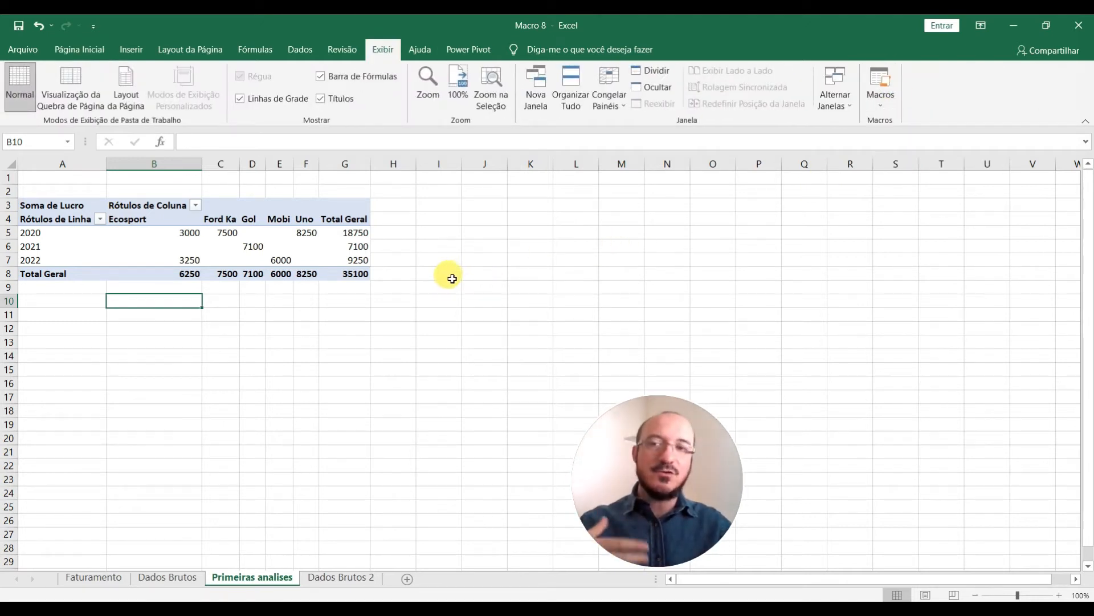
left_click(187, 236)
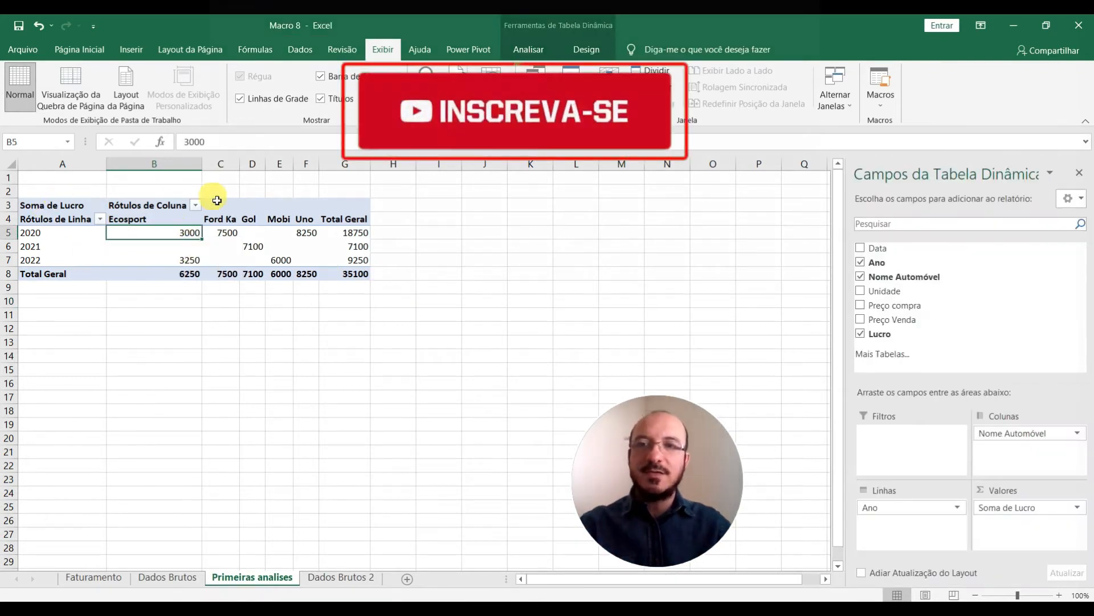
left_click(530, 50)
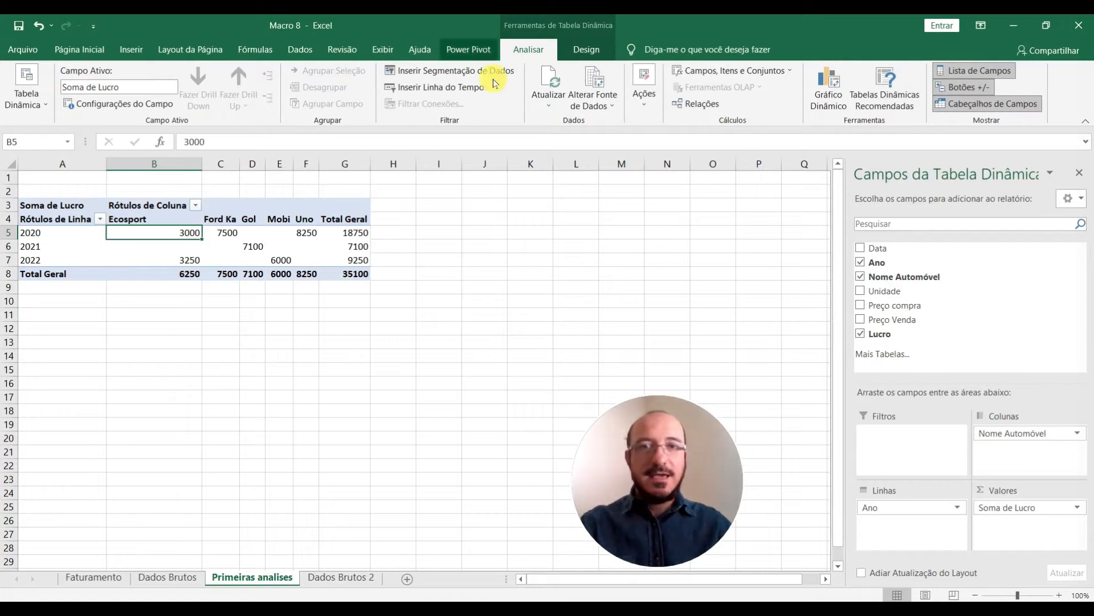
left_click(493, 259)
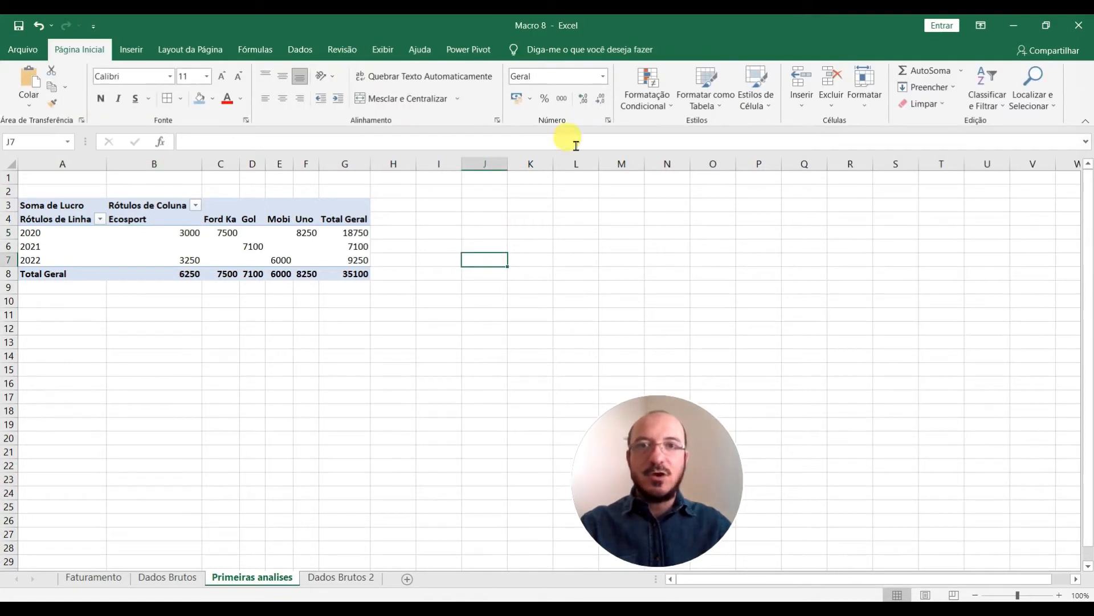
left_click(279, 233)
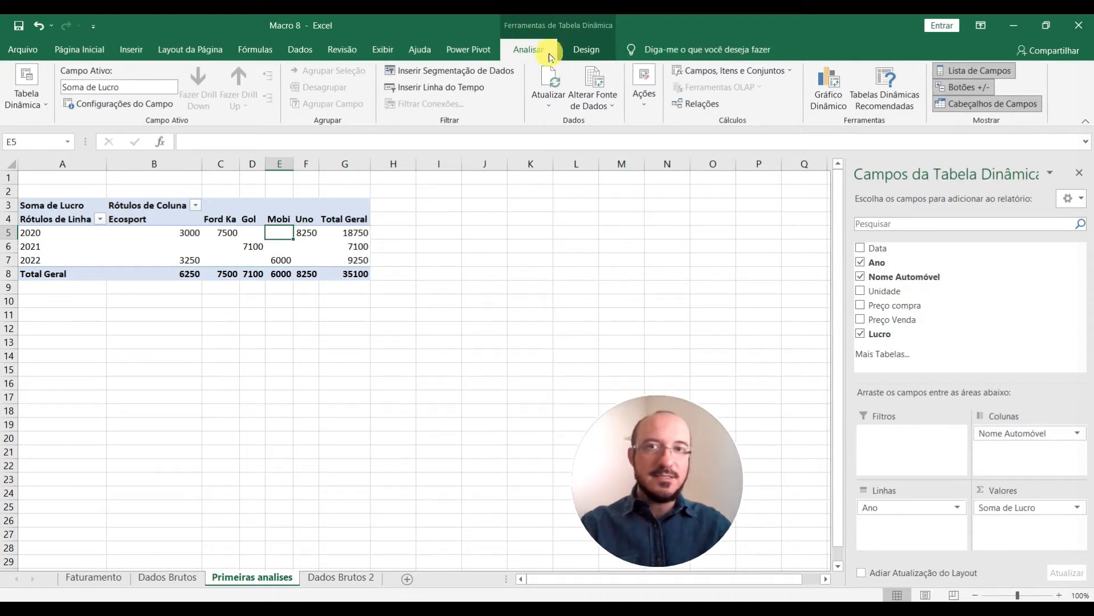
Insert slicers for the Ano and Nome Automóvel fields of the pivot table
left_click(176, 246)
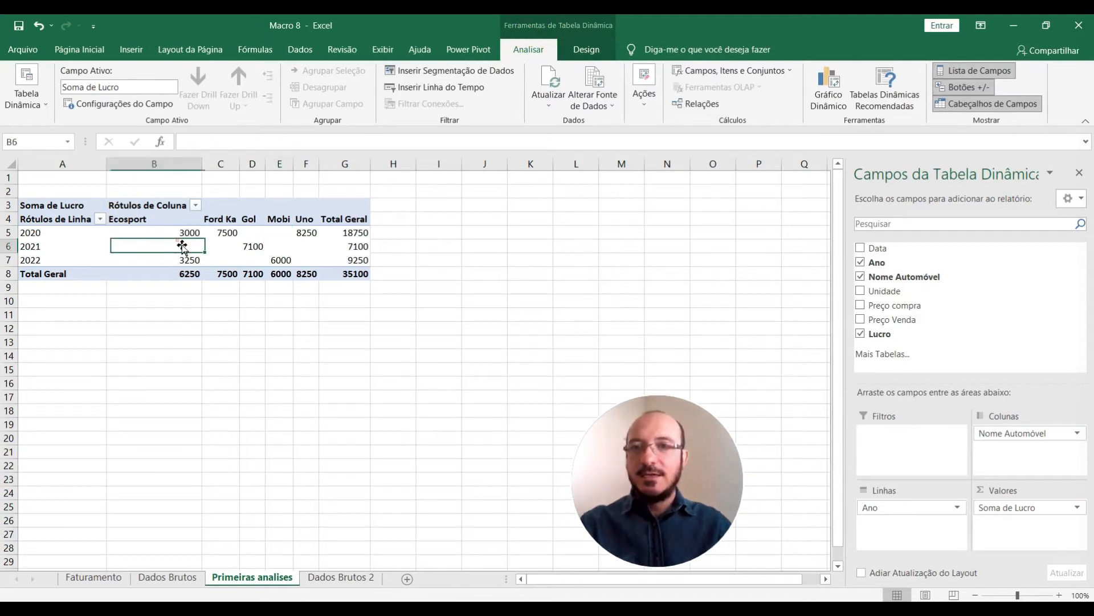
left_click(420, 72)
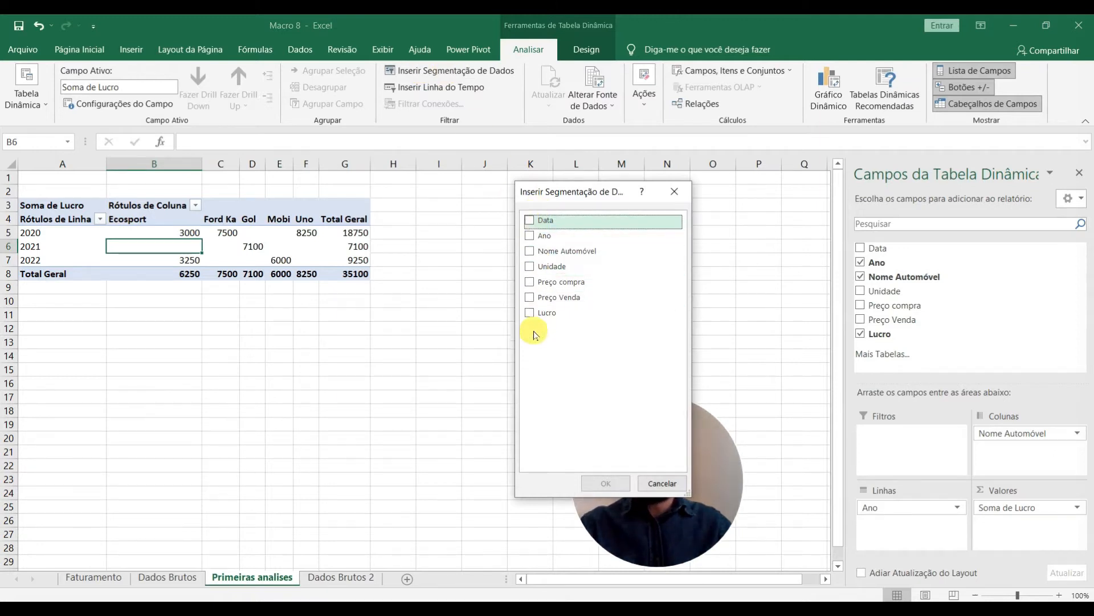
left_click(530, 238)
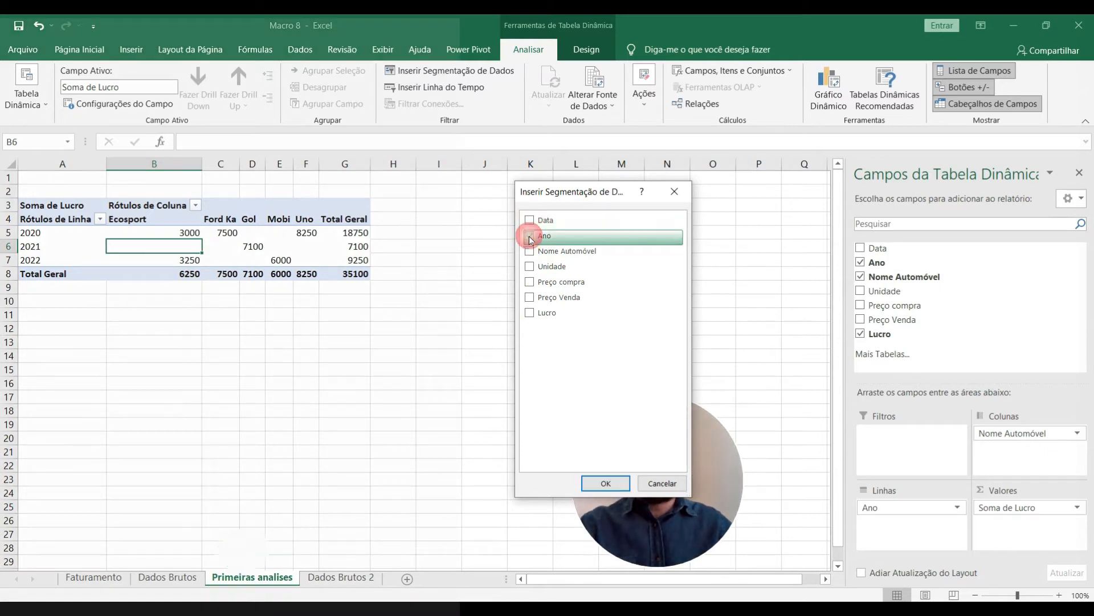
left_click(530, 252)
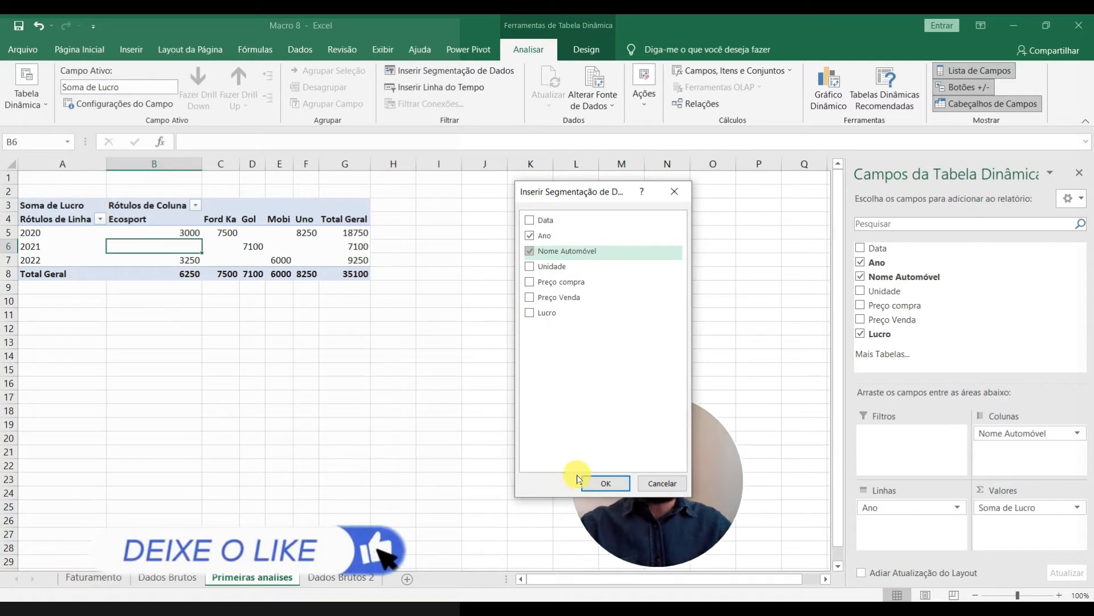
left_click(596, 482)
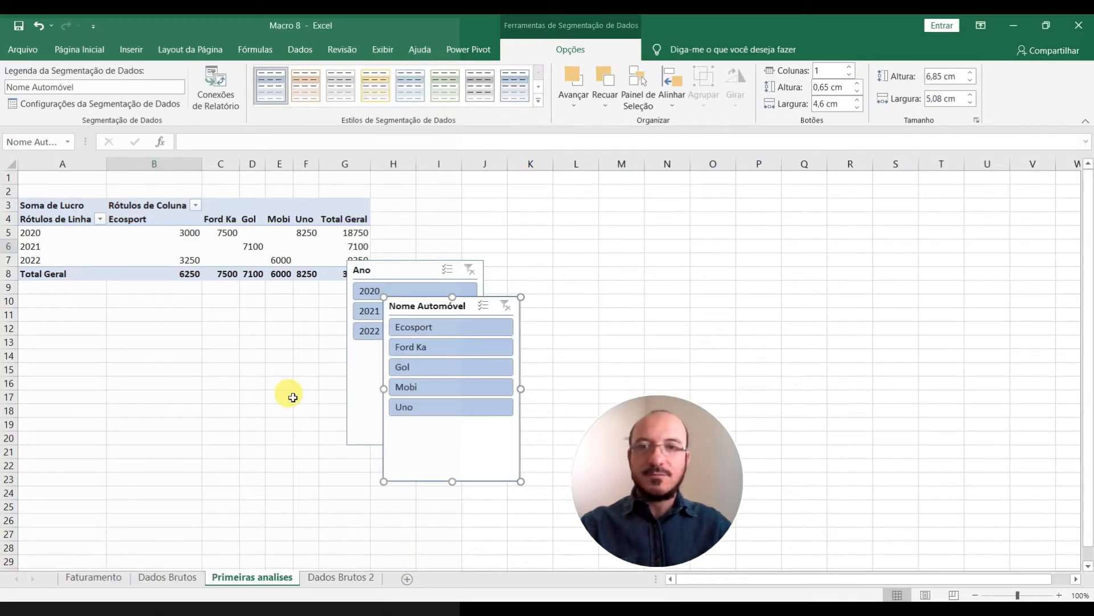
Move the Ano slicer directly below the pivot table and shorten both slicers to fit their items
left_click(292, 397)
left_click_drag(418, 276, 161, 303)
left_click_drag(424, 469, 461, 425)
left_click(195, 420)
left_click_drag(160, 472, 167, 383)
left_click(326, 357)
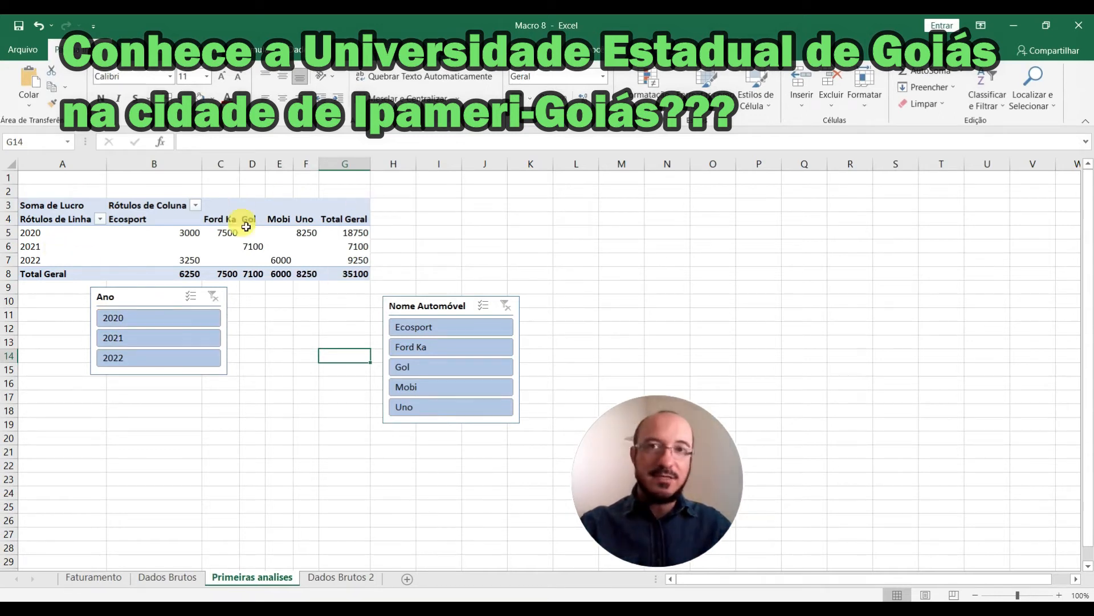
Filter the pivot table with the Ano slicer by 2020, 2021 and 2022 in turn, and clear the filter
left_click(185, 321)
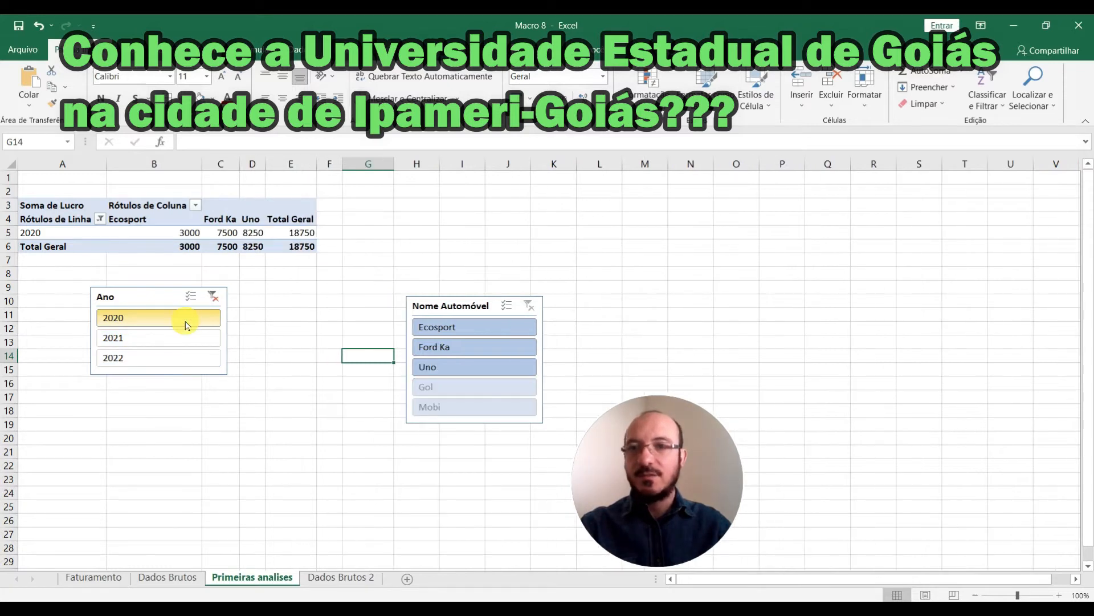
left_click(185, 337)
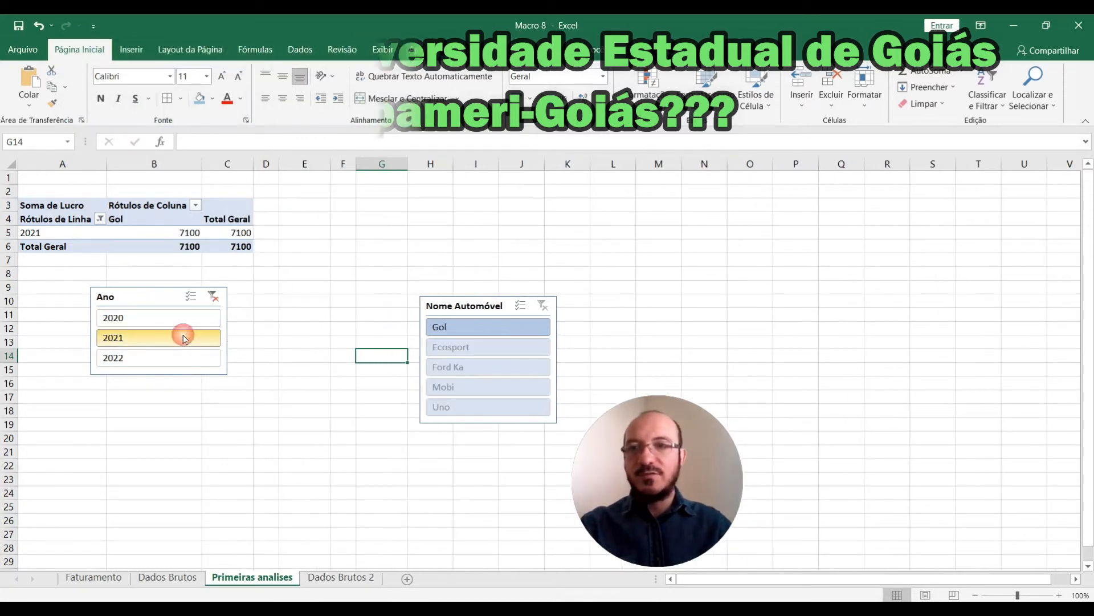
left_click(165, 360)
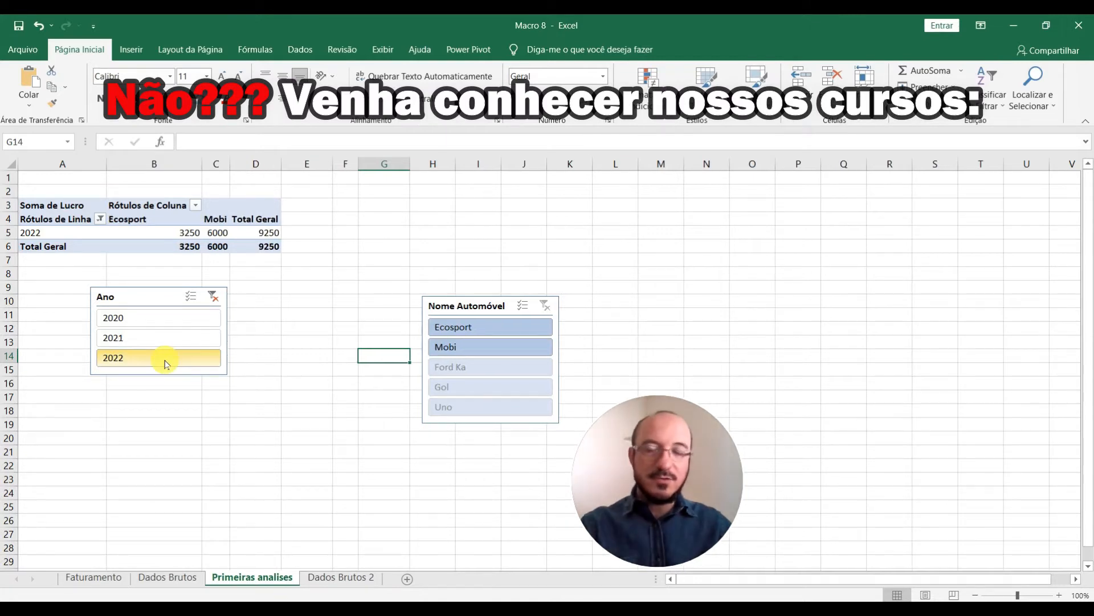
left_click(213, 297)
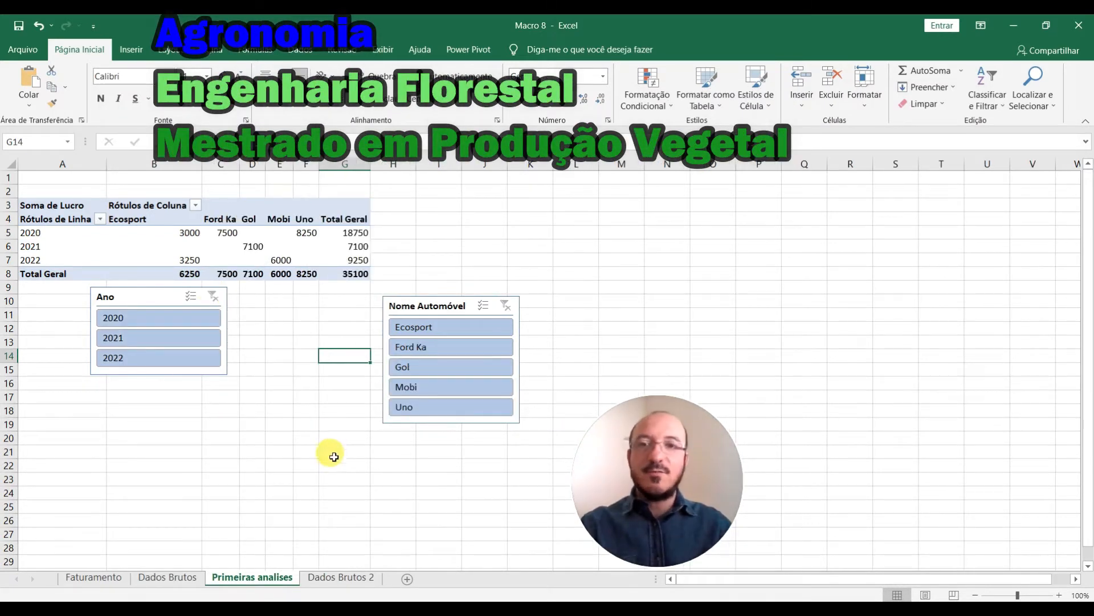
Try combining the slicers by filtering the pivot table to Ecosport and 2020, and clear both filters
left_click(438, 331)
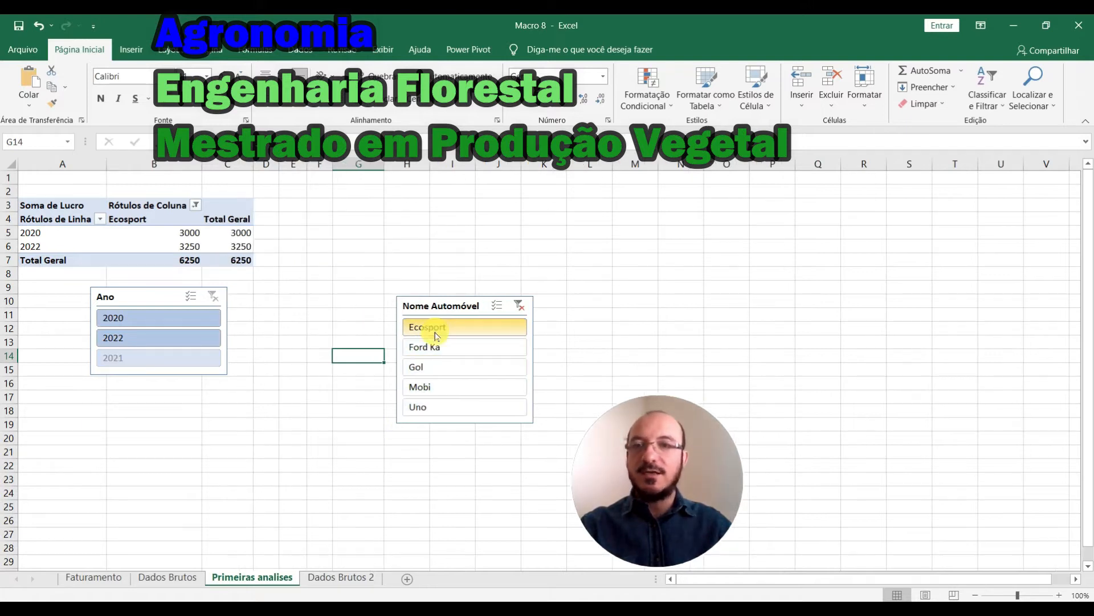
left_click(438, 350)
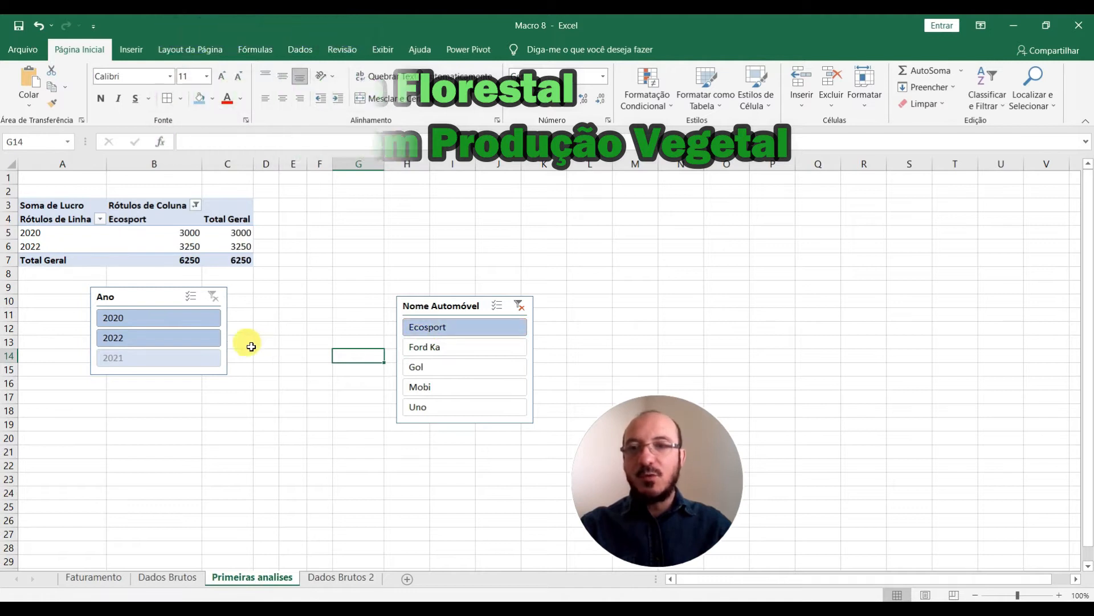
left_click(161, 315)
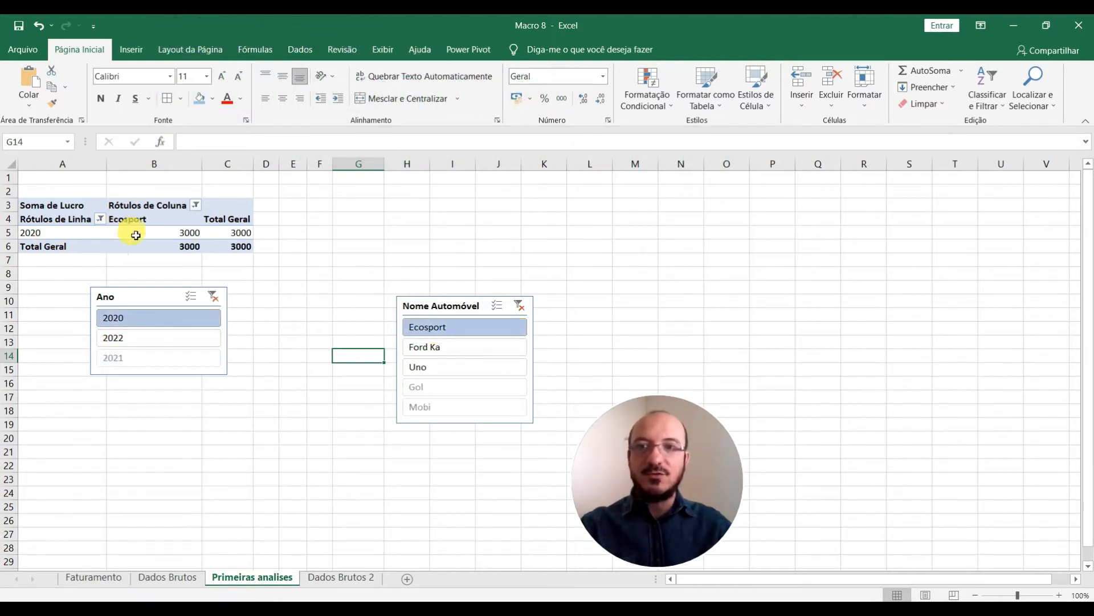
left_click(154, 221)
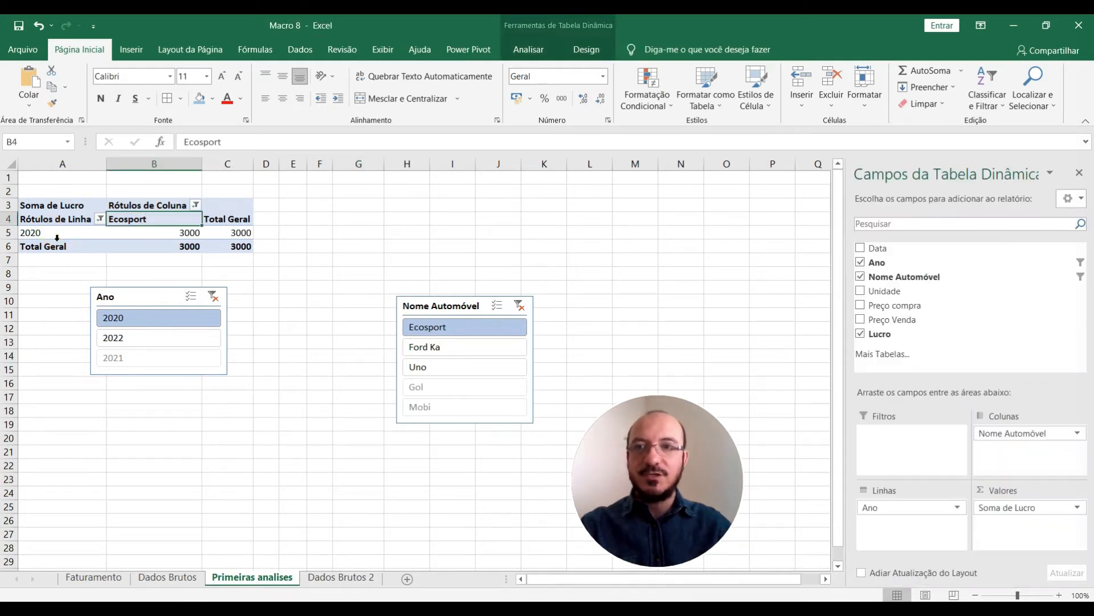
left_click(308, 305)
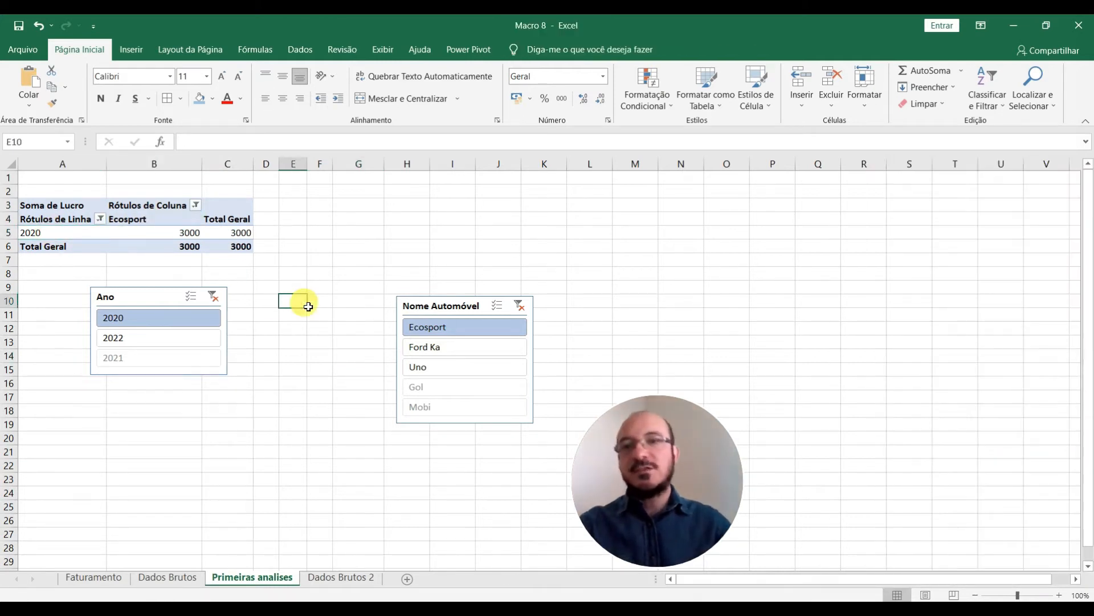
left_click(213, 296)
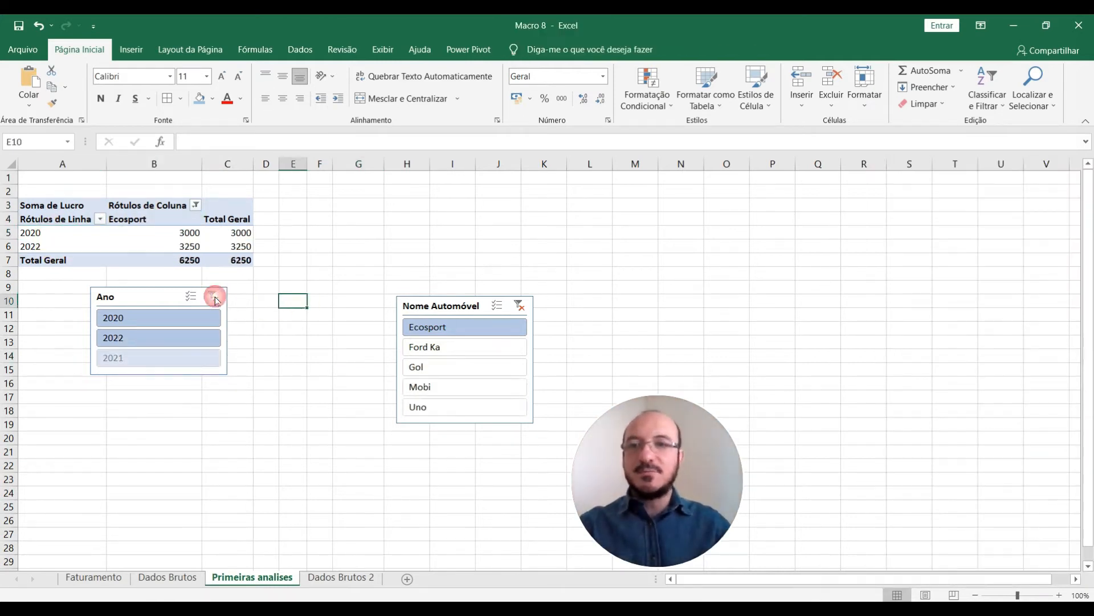
left_click(520, 308)
Move the Nome Automóvel slicer beside the Ano slicer, aligned just below the pivot table
left_click_drag(414, 310, 289, 303)
left_click(479, 299)
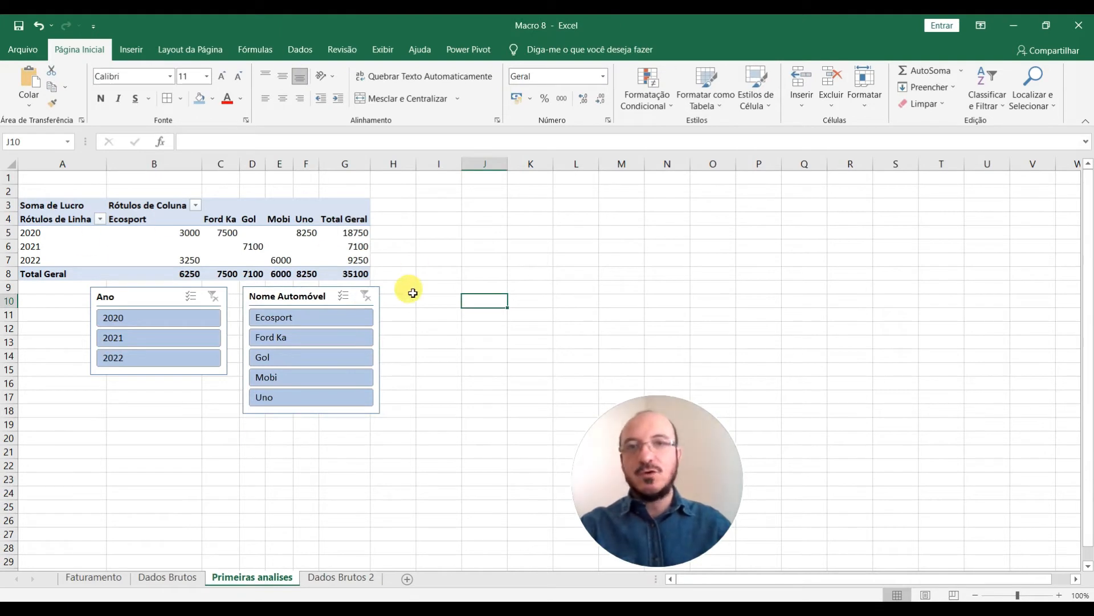
Insert a clustered column (Coluna Agrupada) pivot chart from the pivot table and place it beside the table and slicers
mouse_move(241, 244)
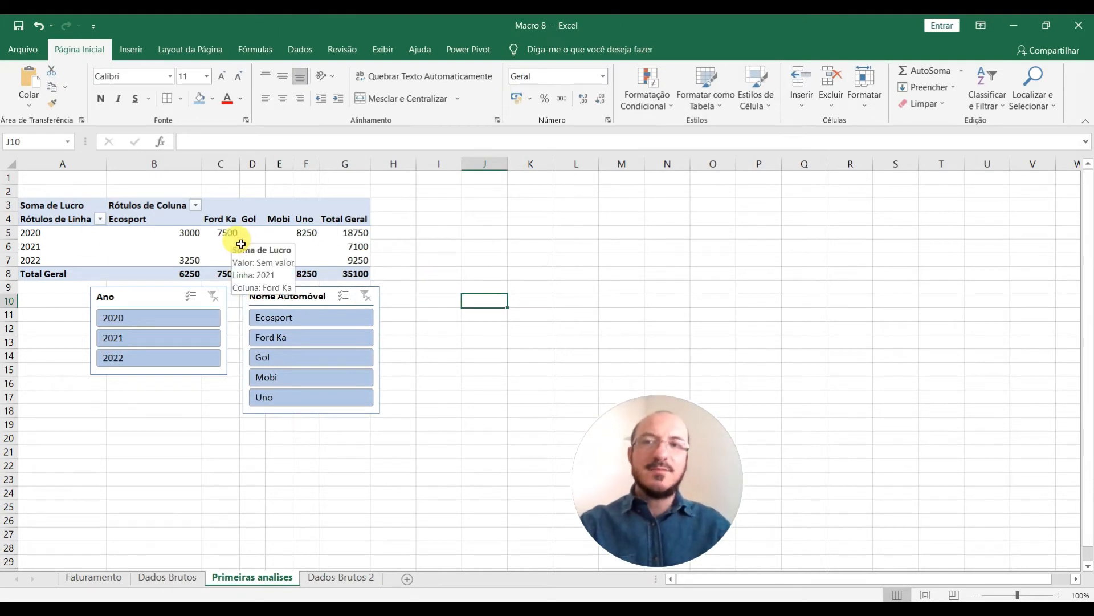
left_click(238, 245)
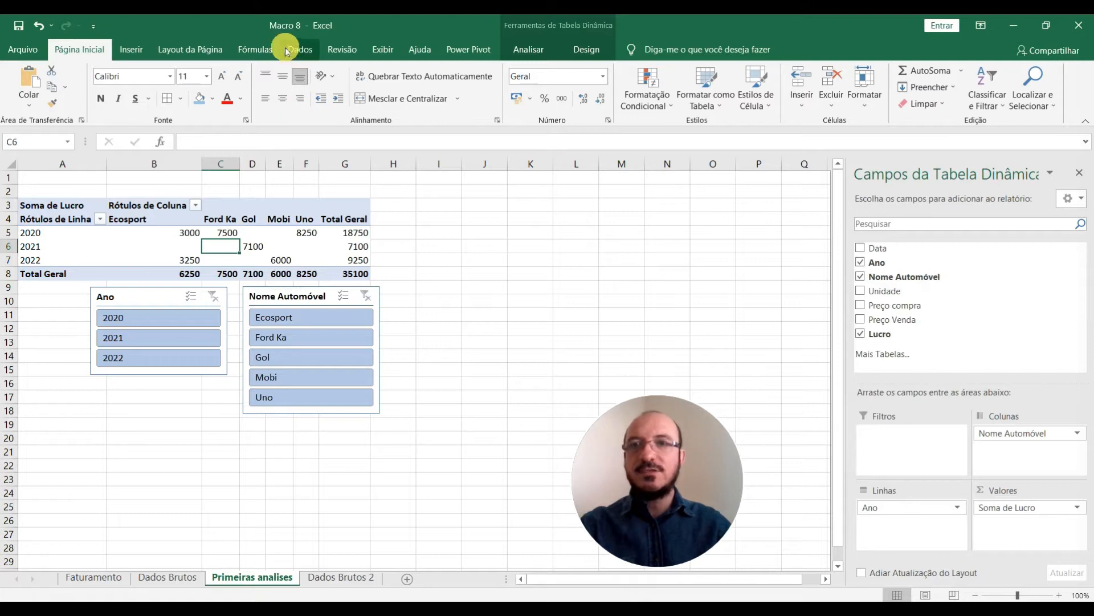
left_click(131, 50)
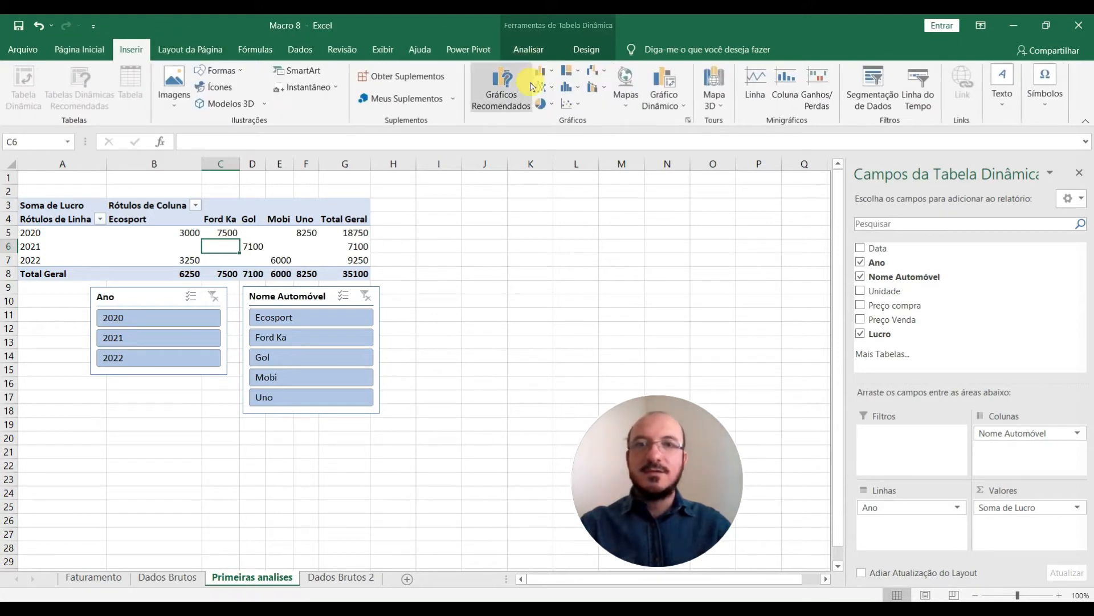
left_click(513, 102)
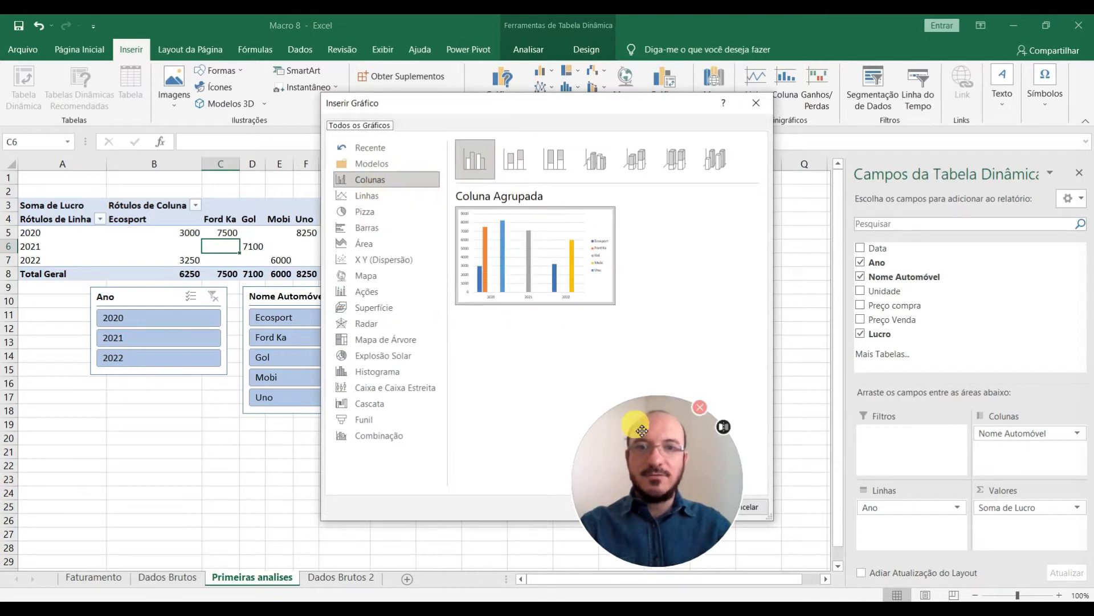
left_click_drag(670, 451, 587, 477)
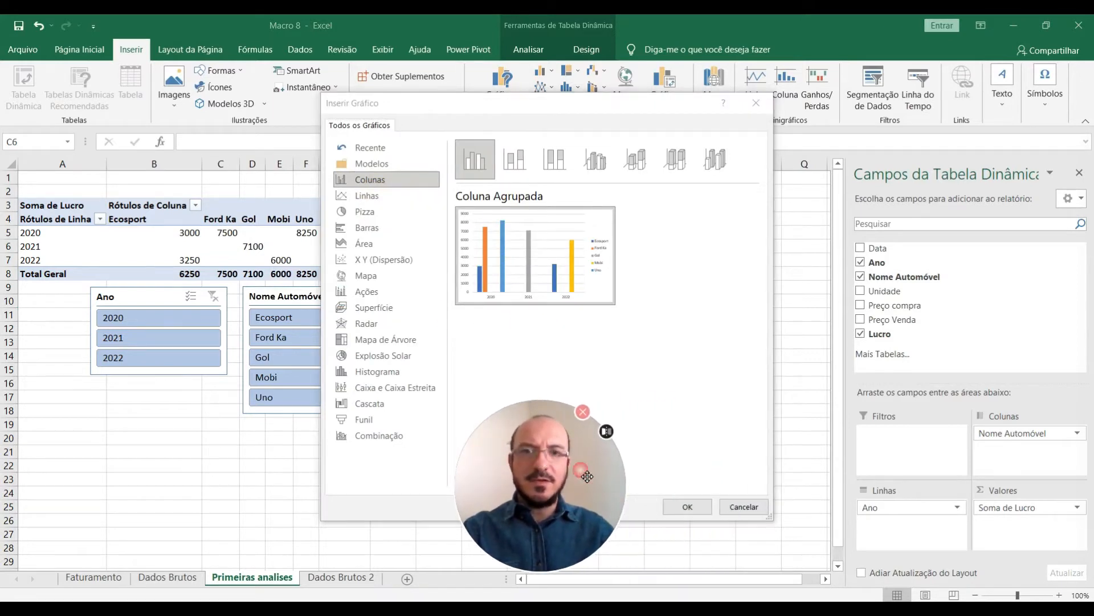
left_click(686, 507)
left_click_drag(456, 286, 634, 213)
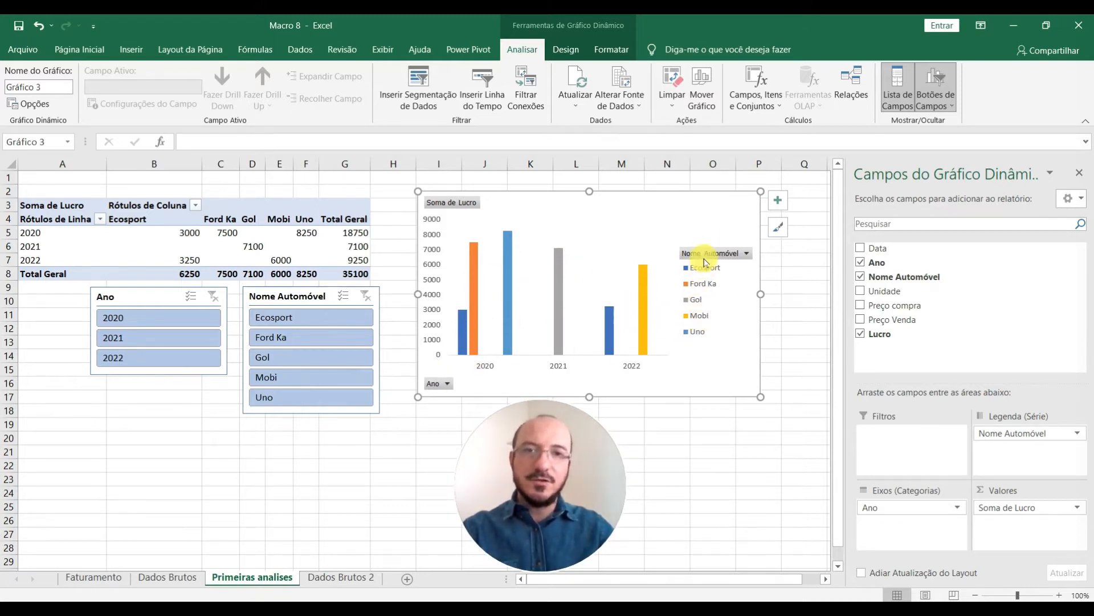
left_click(421, 442)
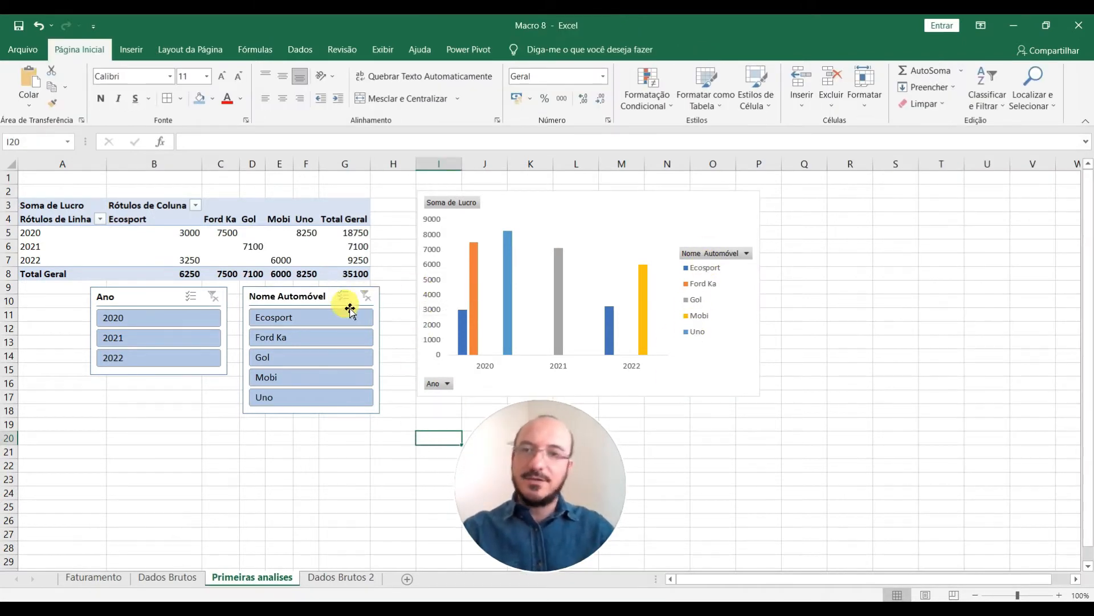
Test the slicers on the chart with 2020, Ecosport and 2021, and clear both filters
left_click(152, 323)
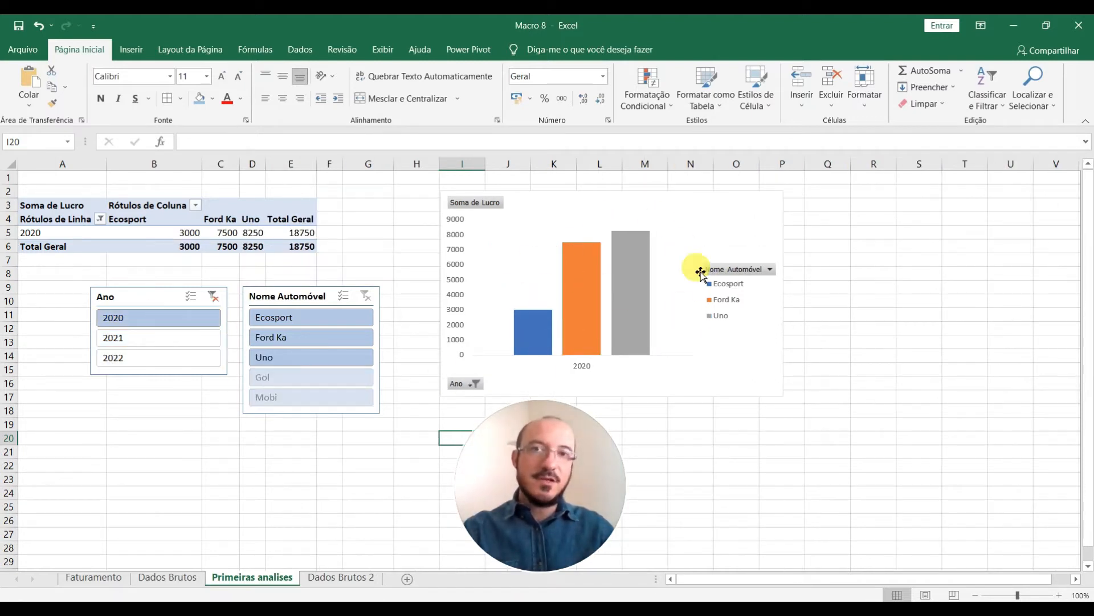
left_click(281, 318)
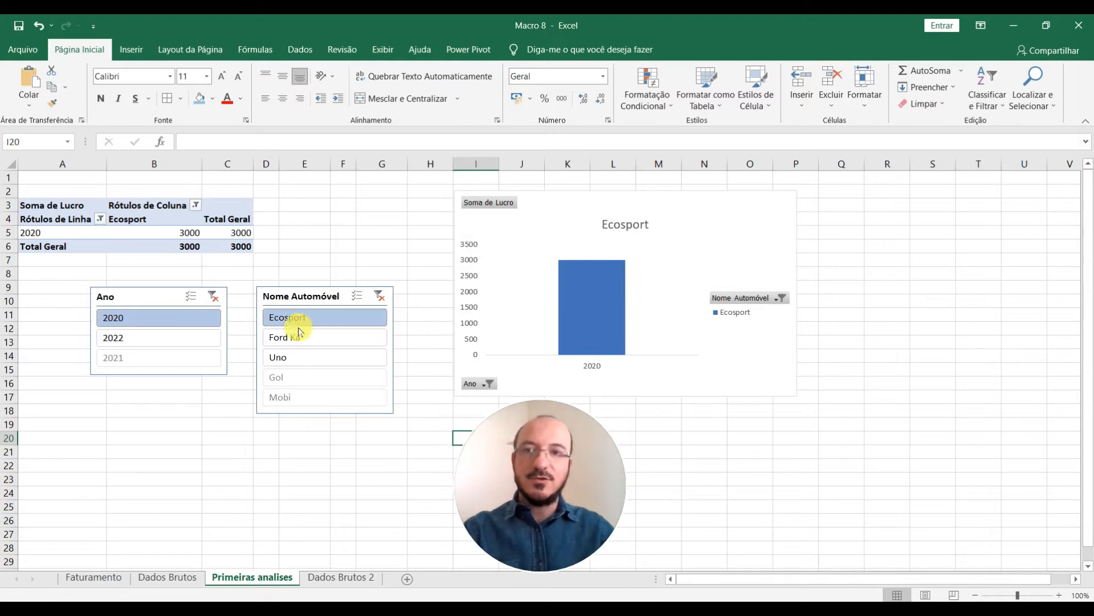
left_click(212, 296)
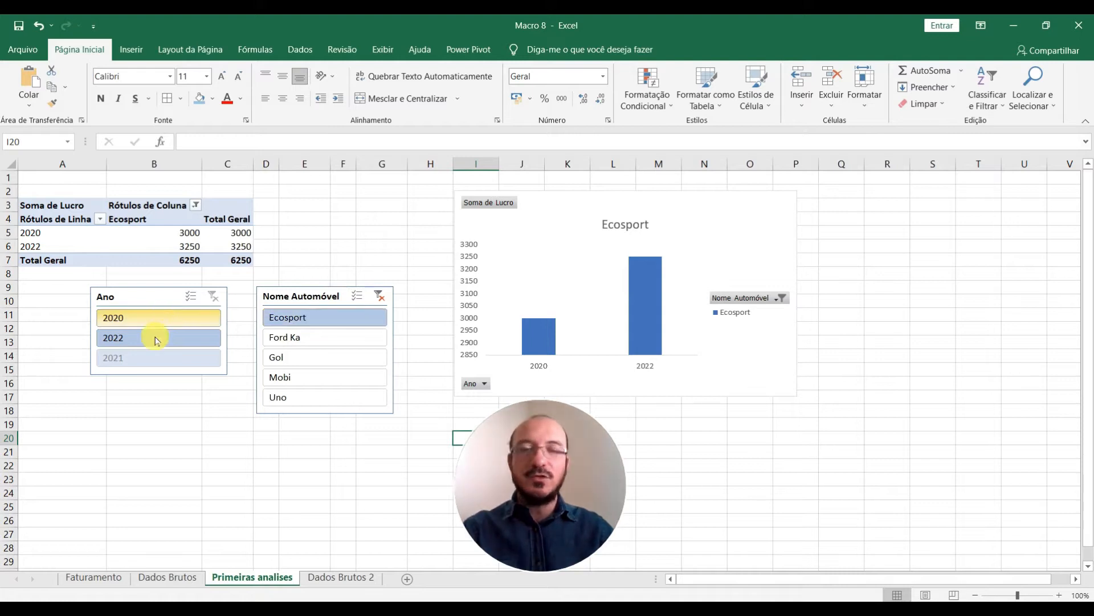
left_click(151, 358)
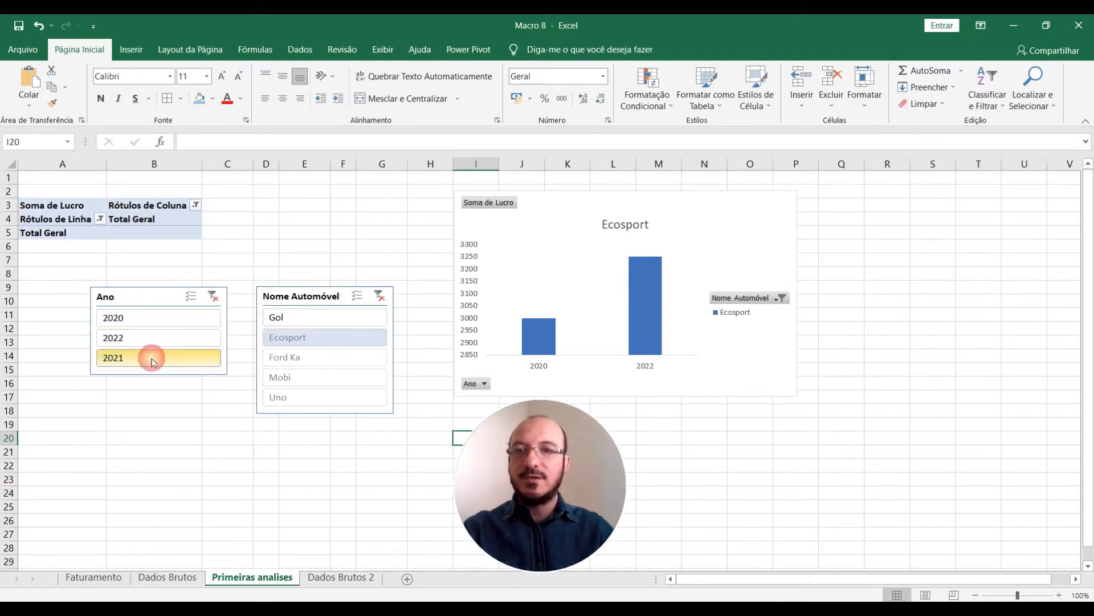
left_click(212, 298)
left_click(379, 296)
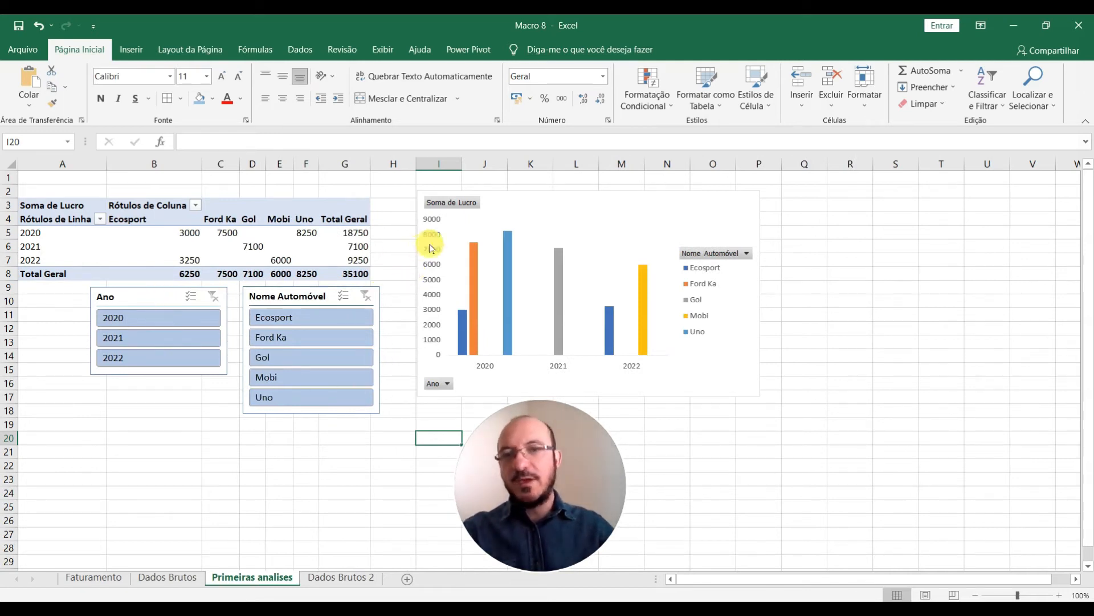
Add a new worksheet after Dados Brutos 2 and rename it "DashBoard"
left_click(515, 204)
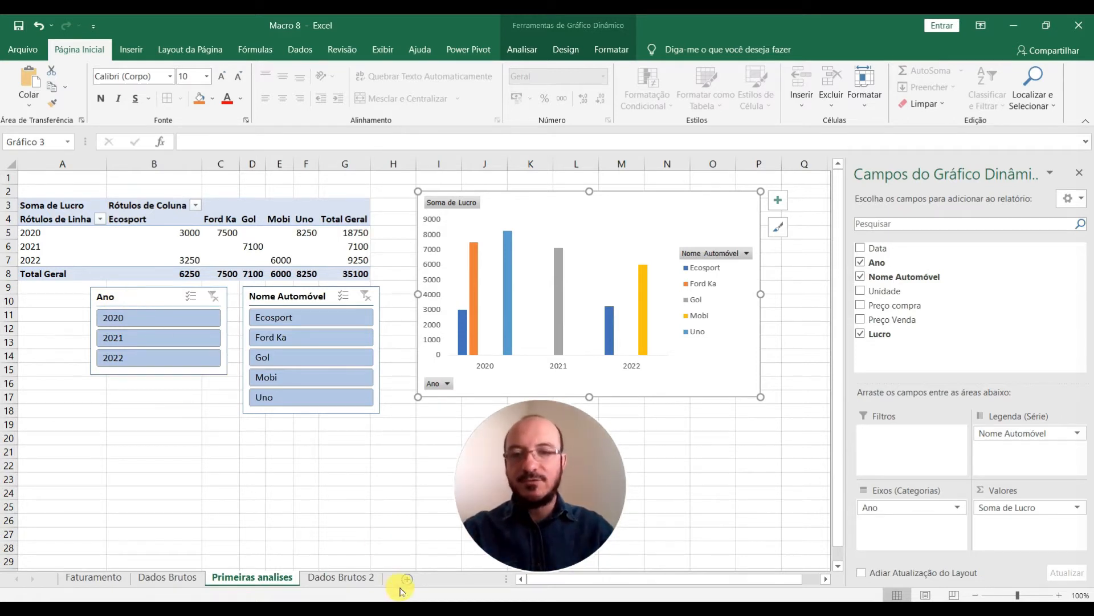
left_click(320, 577)
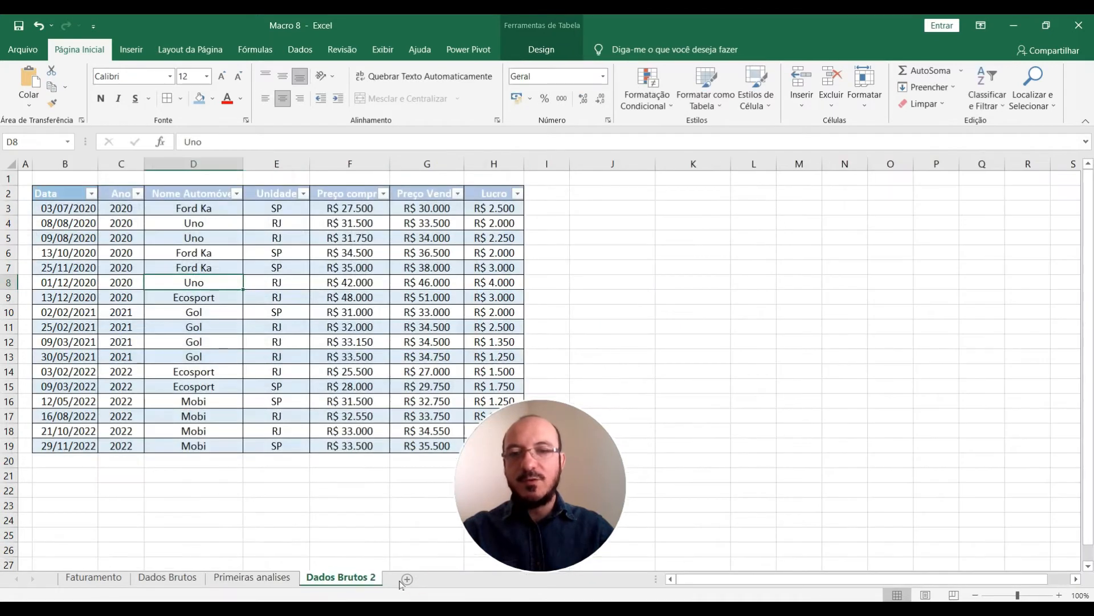
left_click(408, 579)
right_click(409, 579)
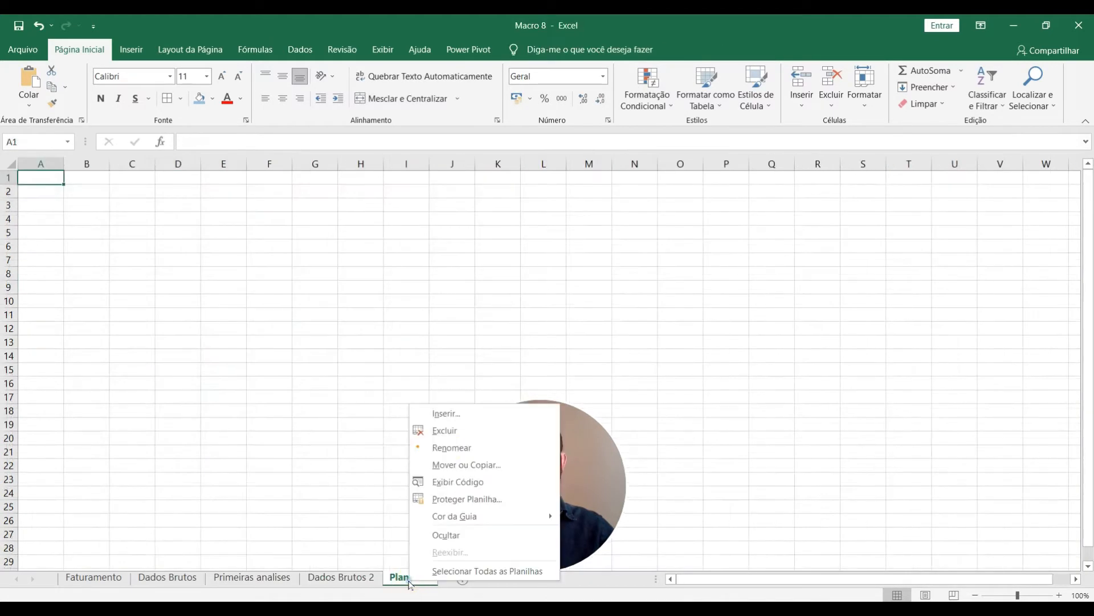
left_click(455, 447)
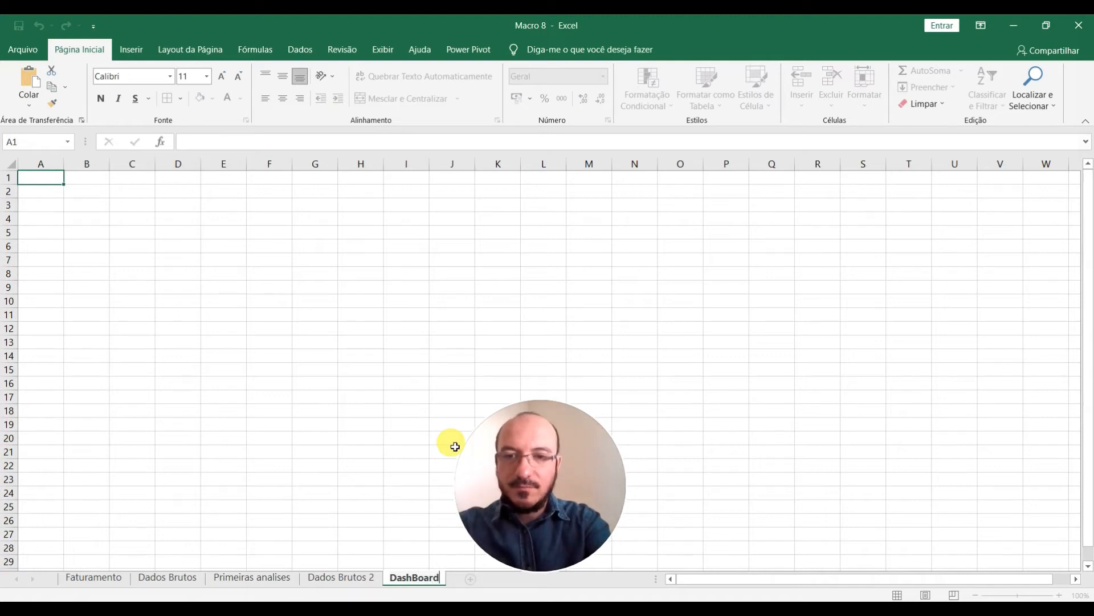
key("Return")
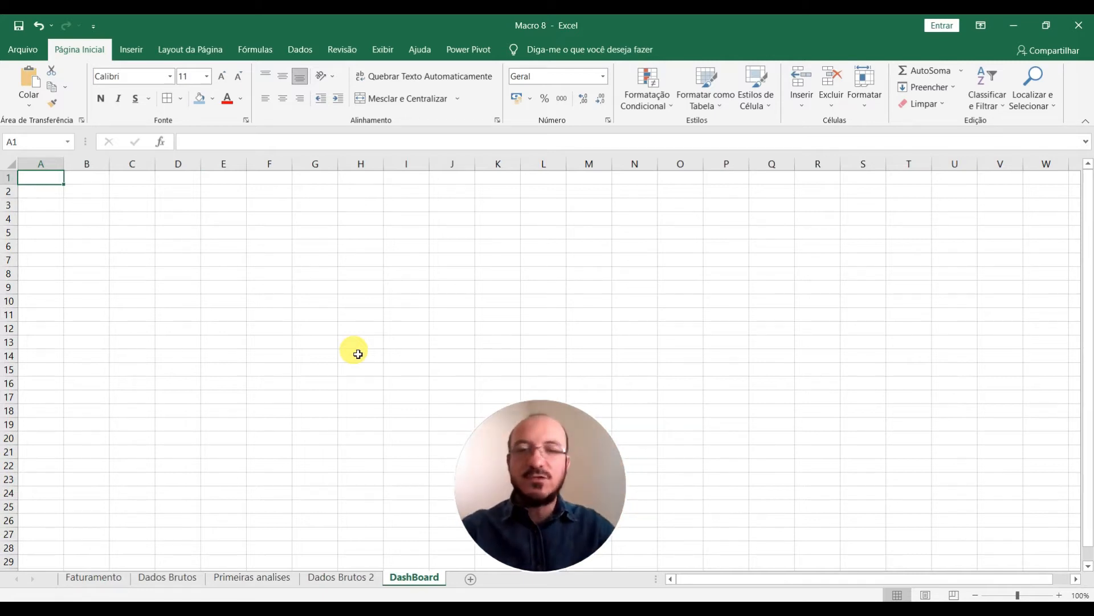
Copy the Ano and Nome Automóvel slicers from Primeiras analises to the DashBoard sheet, and stack Nome Automóvel below Ano
left_click(282, 581)
left_click(153, 298)
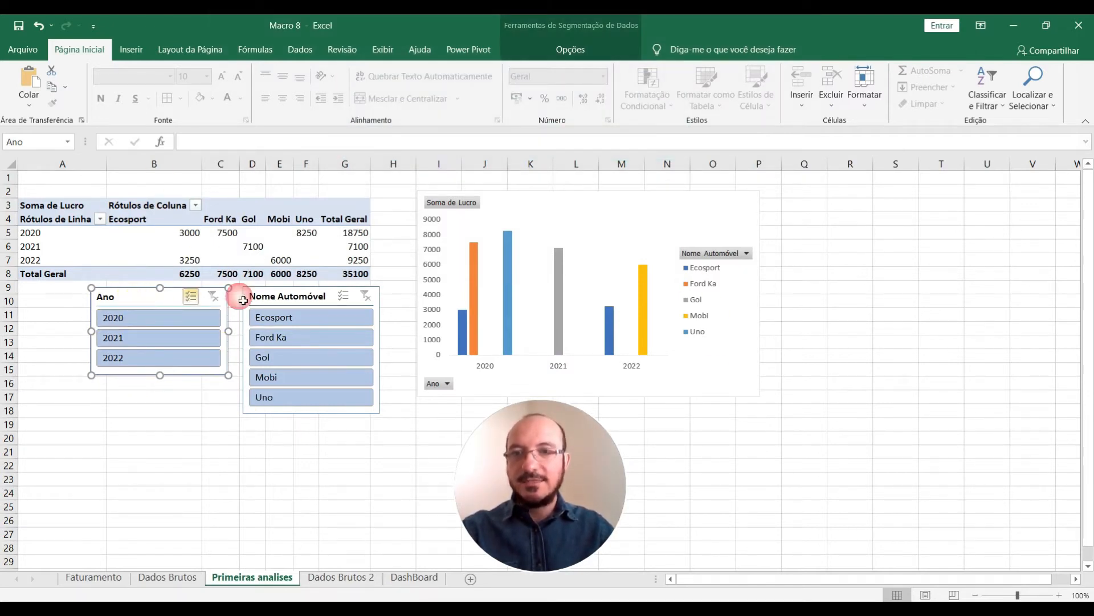
left_click(289, 296)
left_click(168, 297, "ctrl")
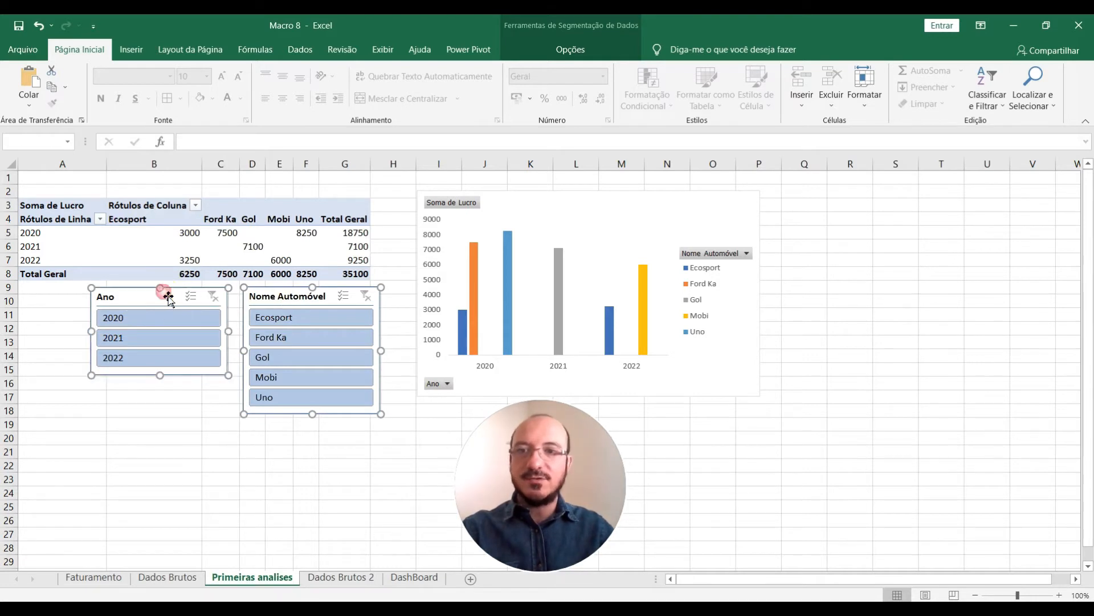
left_click(415, 577)
key("ctrl+v")
left_click(171, 356)
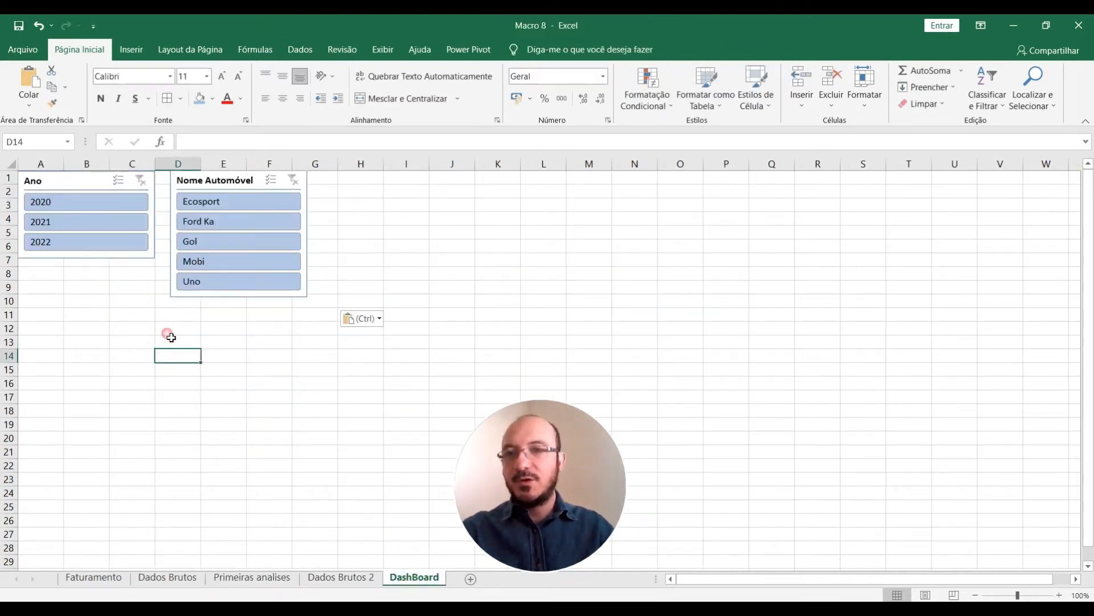
left_click_drag(215, 179, 63, 273)
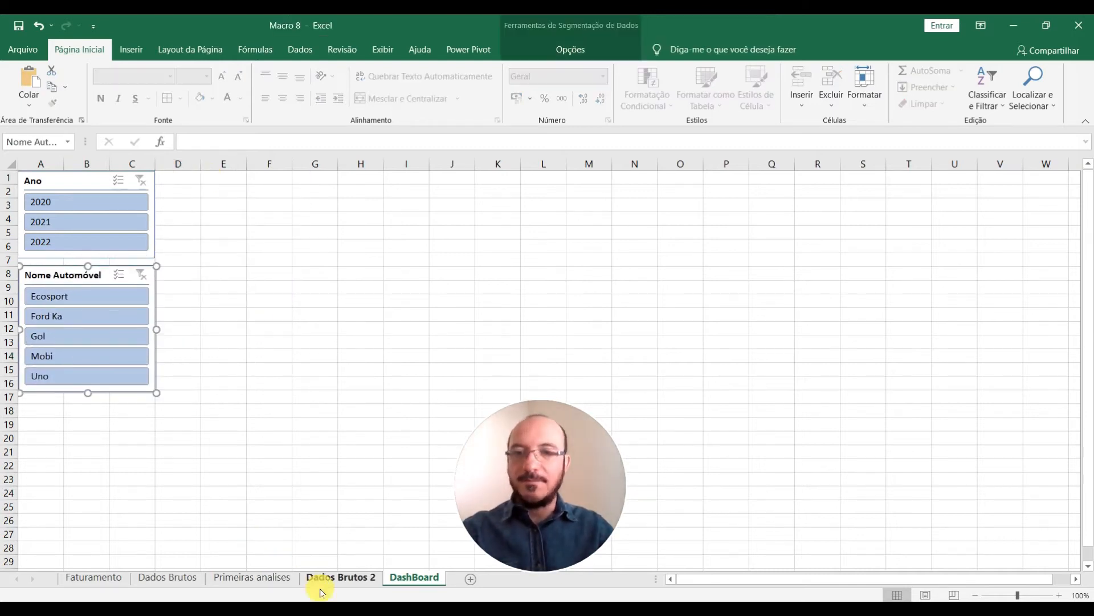
Copy the Soma de Lucro column chart from Primeiras analises to the DashBoard sheet and place it beside the slicers
left_click(277, 577)
left_click(335, 513)
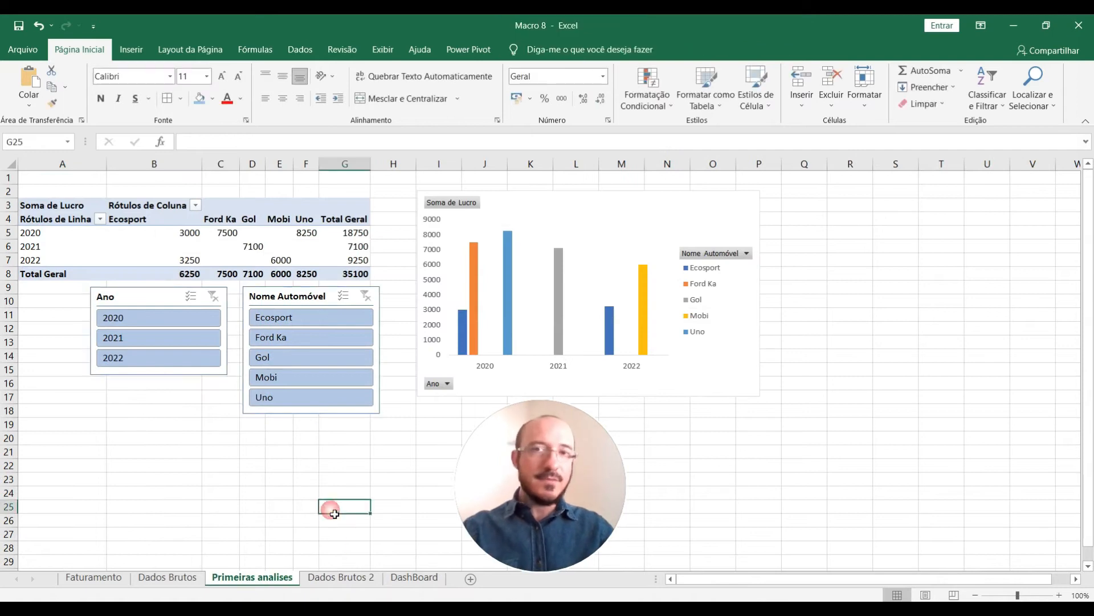
left_click(541, 201)
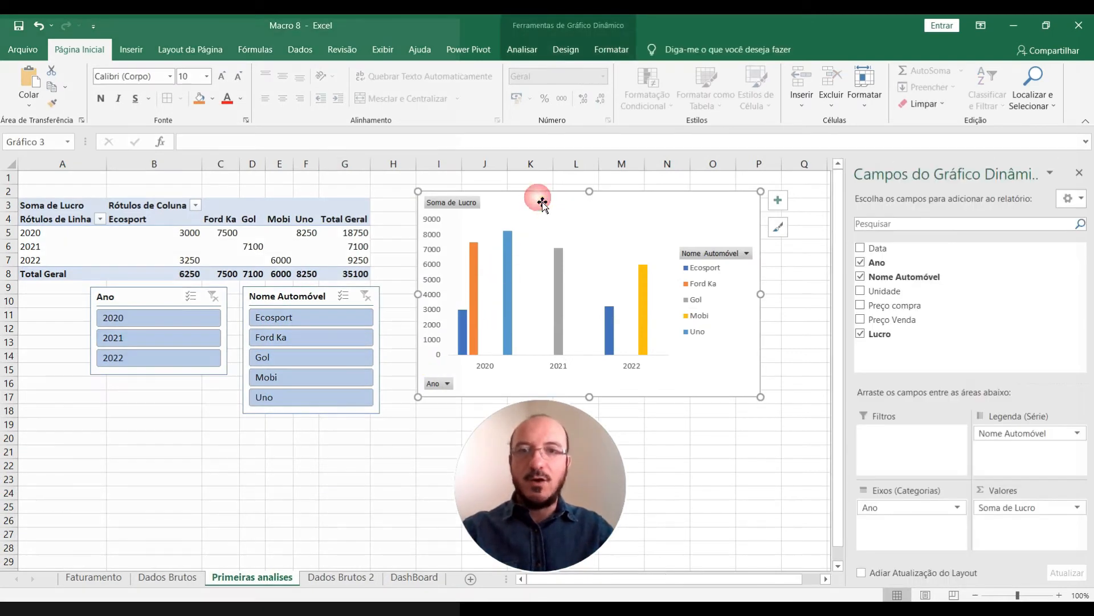
left_click(414, 577)
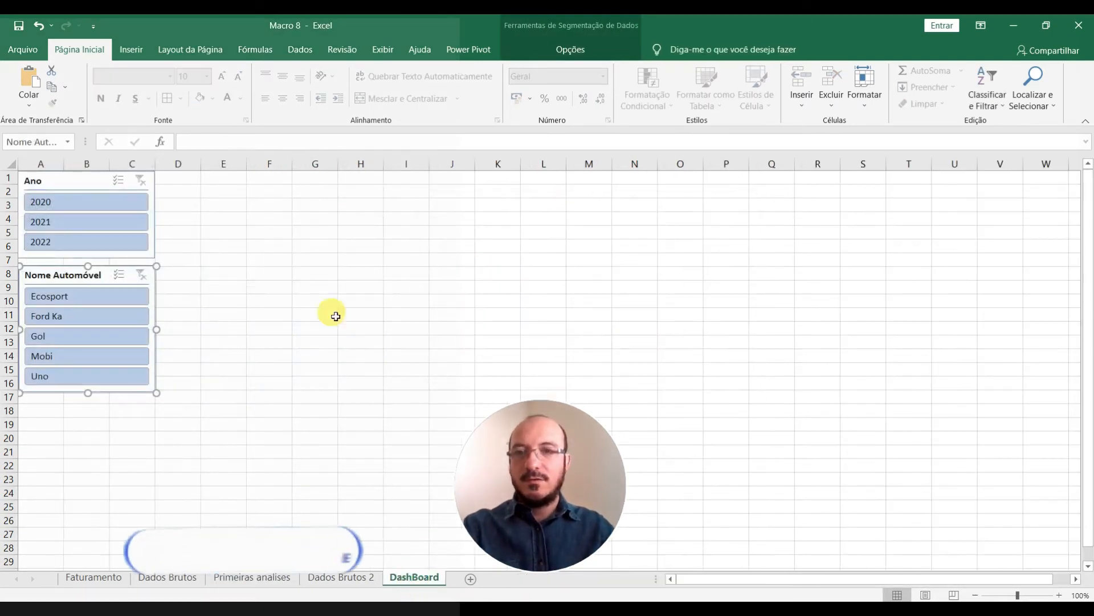
left_click(269, 196)
key("ctrl+v")
left_click_drag(360, 196, 299, 189)
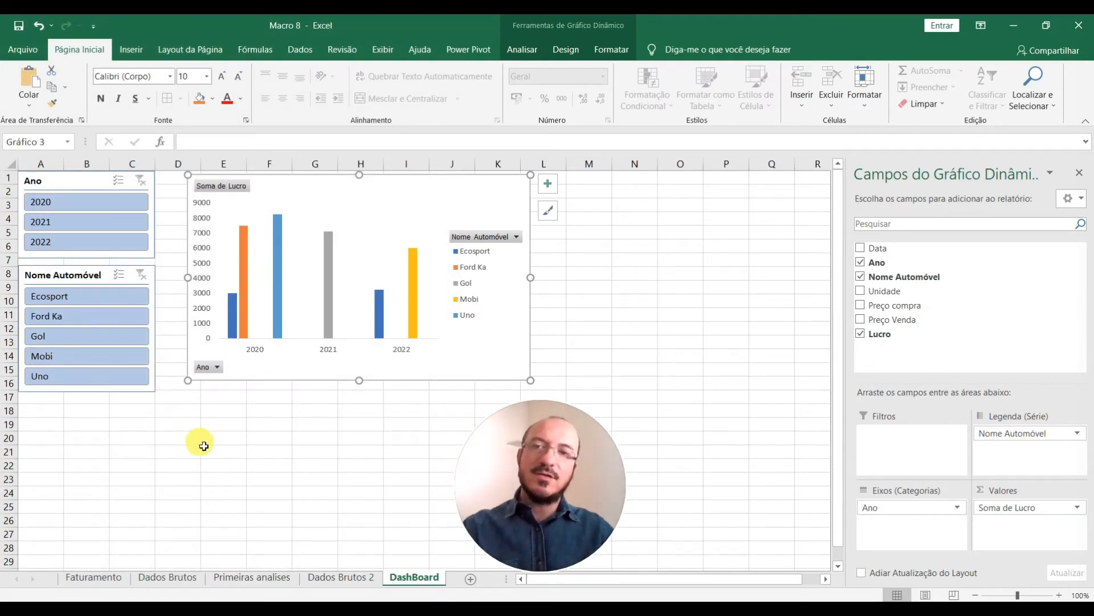
left_click(232, 452)
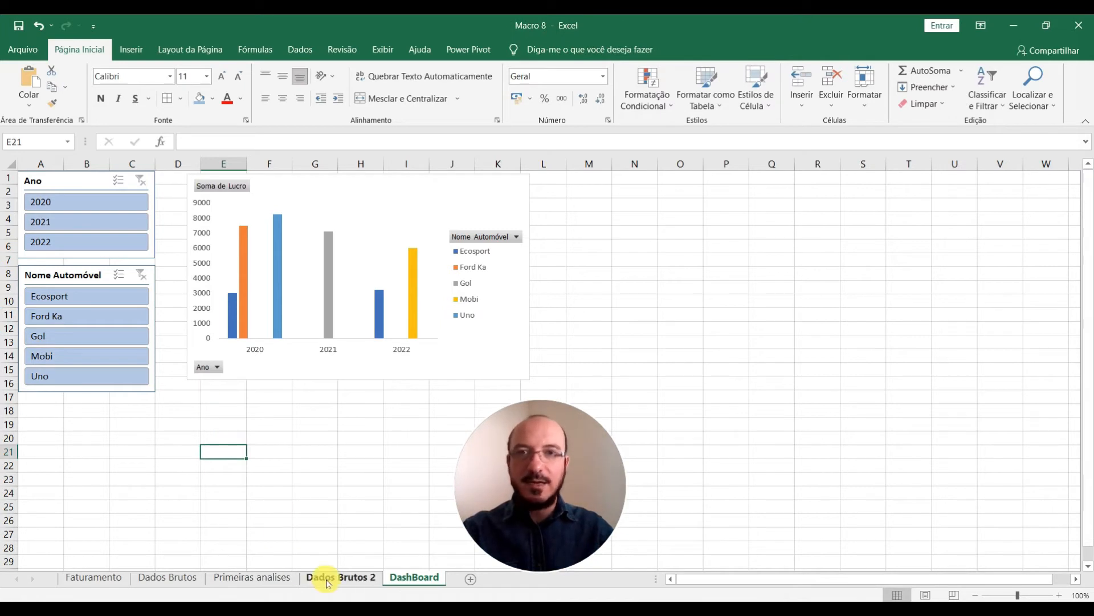
On the Primeiras analises sheet, move the column chart below the Ano and Nome Automóvel slicers
left_click(275, 579)
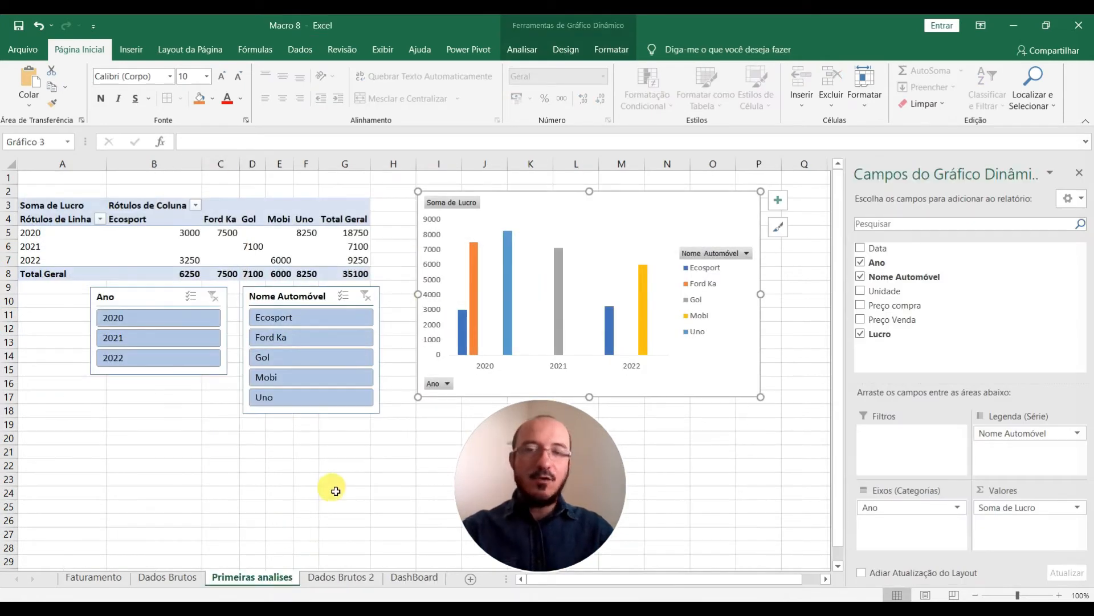
left_click(307, 482)
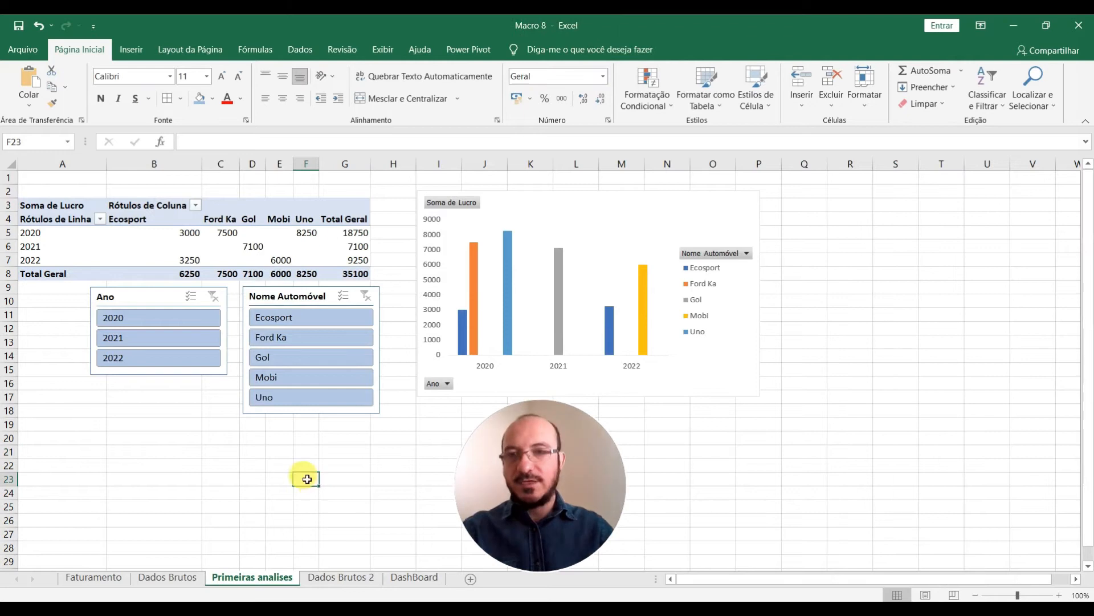
left_click(57, 234)
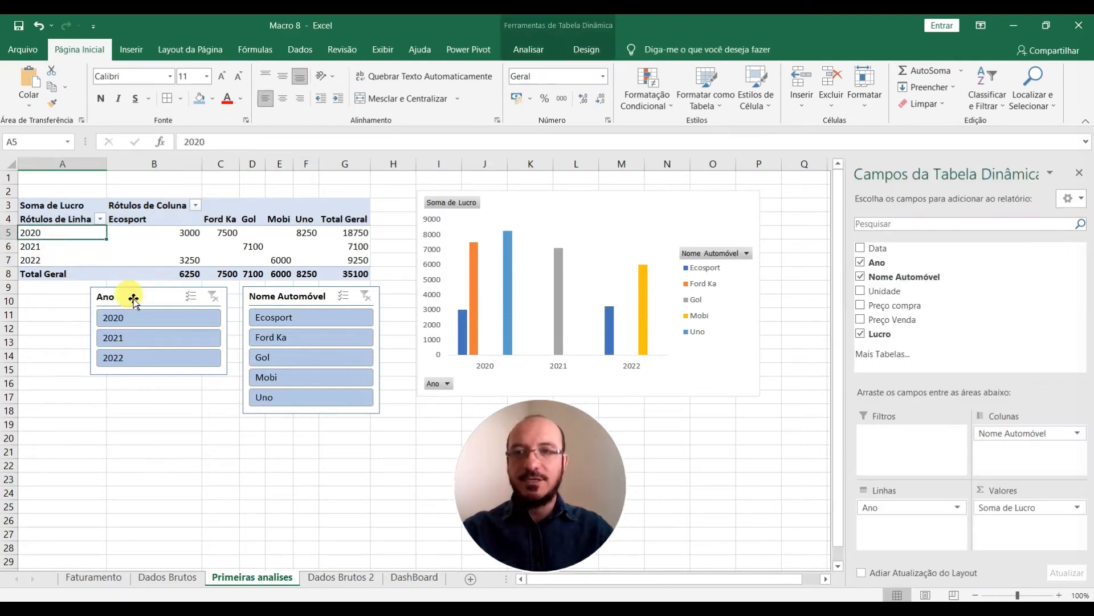
left_click_drag(53, 209, 353, 274)
left_click_drag(551, 204, 166, 435)
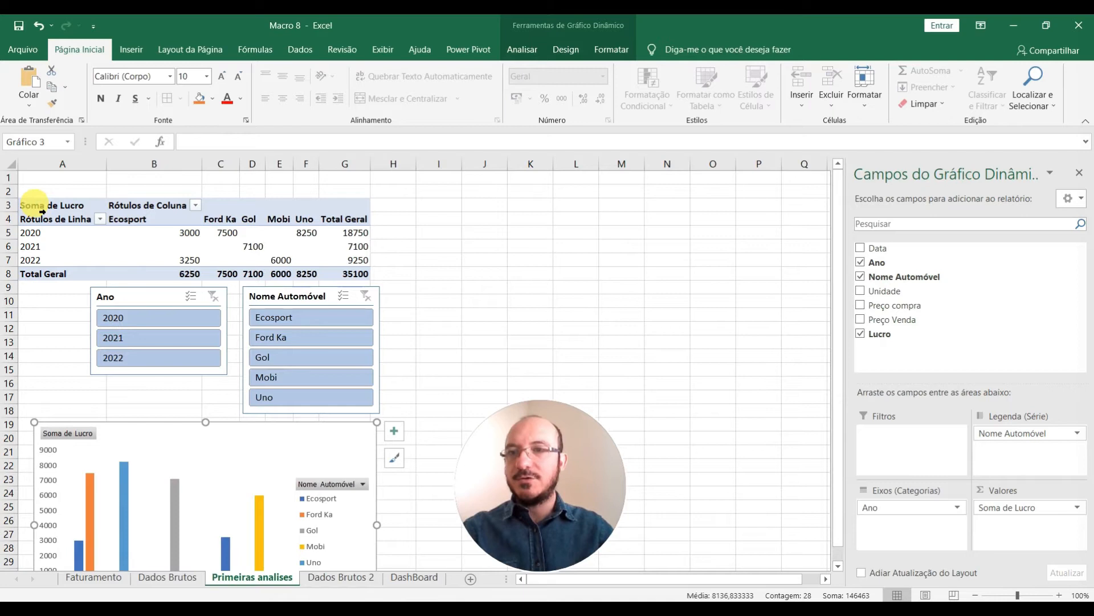
Copy the pivot table in A3:G8 and paste the duplicate at I3
left_click_drag(54, 209, 365, 275)
key("ctrl+c")
left_click(442, 207)
key("ctrl+v")
left_click(502, 246)
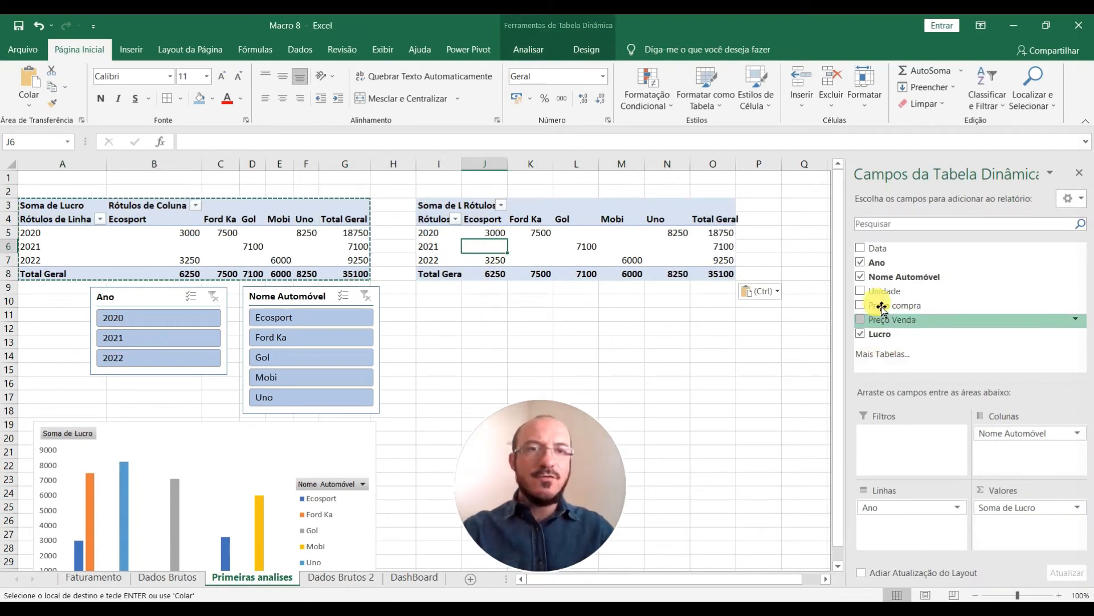
Remove Nome Automóvel and Ano from the duplicated pivot table and add Unidade as its row field
left_click(860, 277)
left_click(860, 262)
left_click_drag(881, 292, 912, 510)
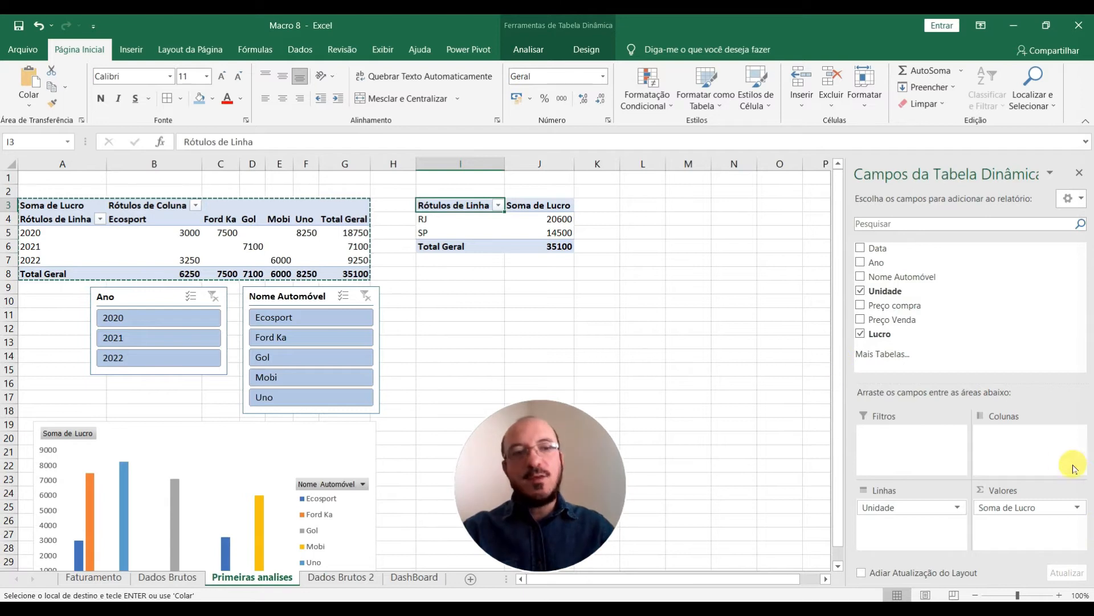
Summarize the Lucro values of the second pivot table by average (Média)
left_click(1021, 507)
left_click(1003, 559)
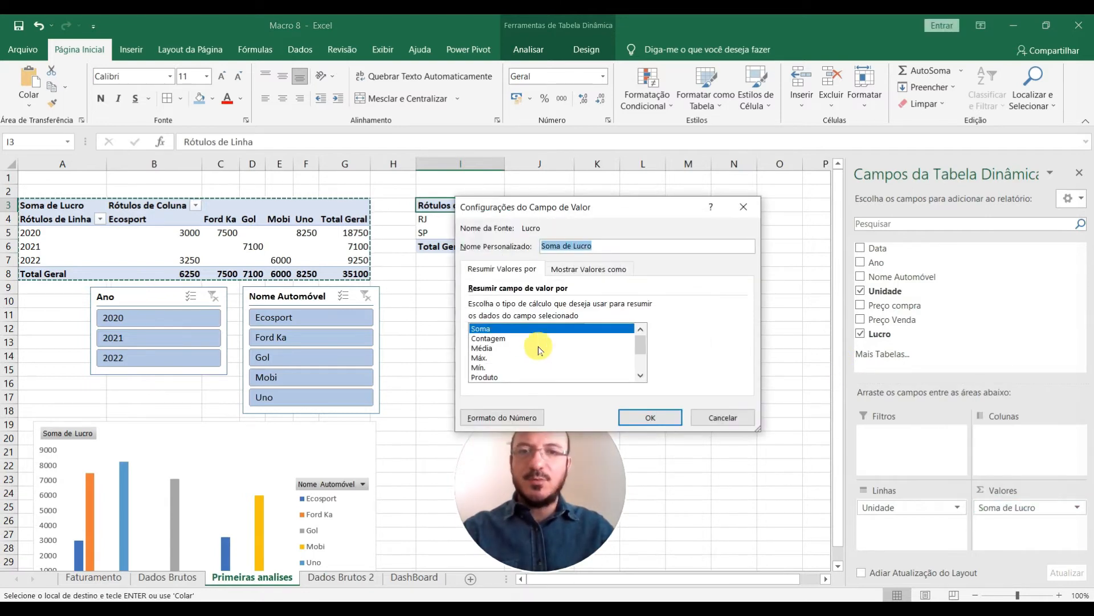
left_click(539, 348)
left_click(649, 417)
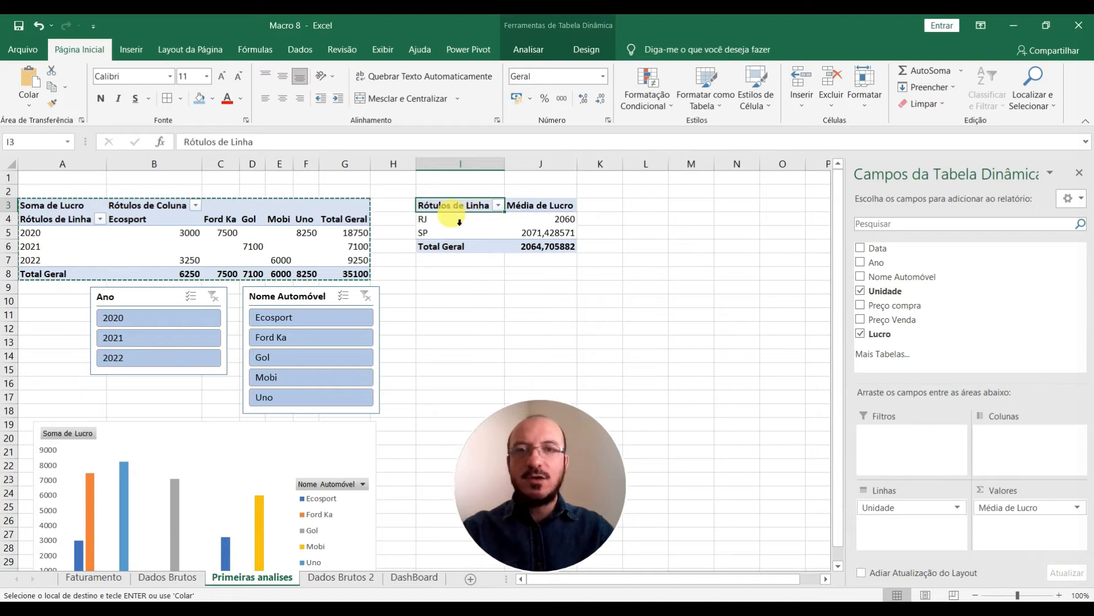
Insert a Unidade slicer for the second pivot table, shorten it to about 2.65 cm high, and place it below that table
left_click(530, 49)
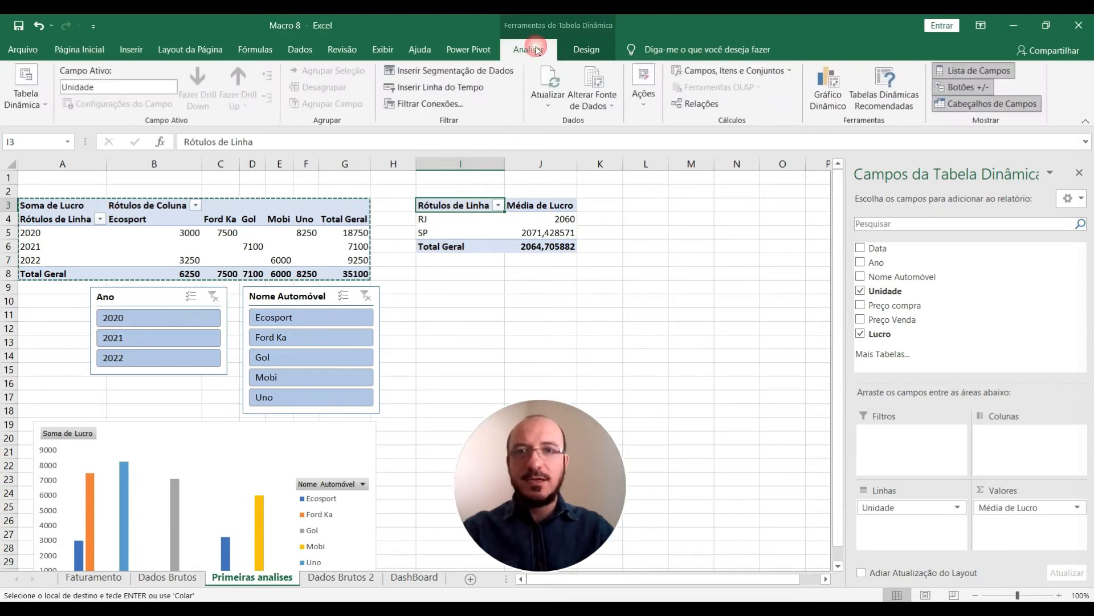
left_click(459, 76)
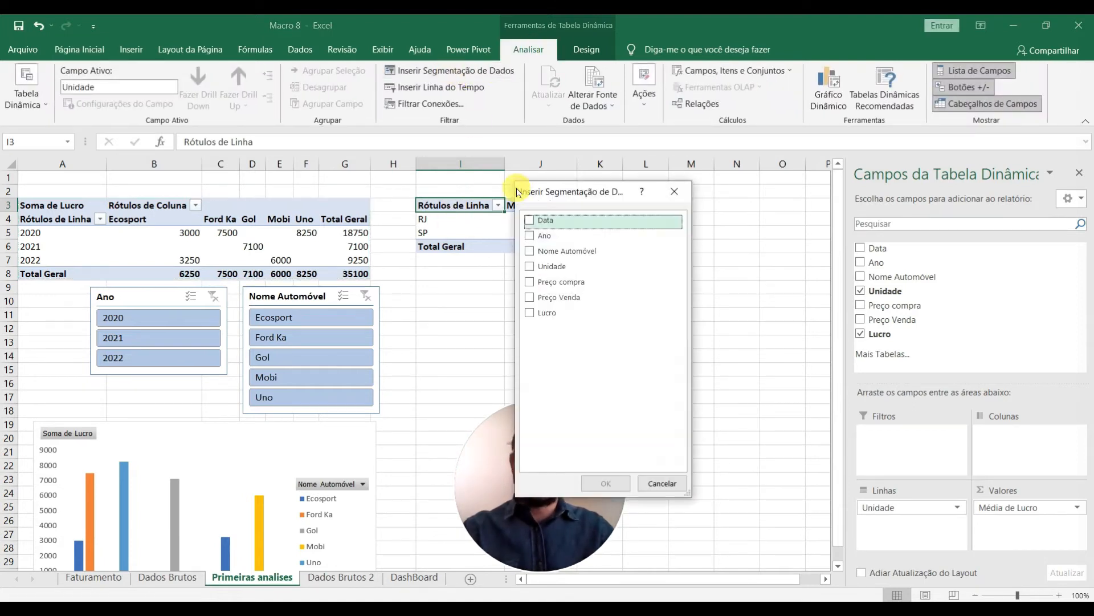
left_click(529, 266)
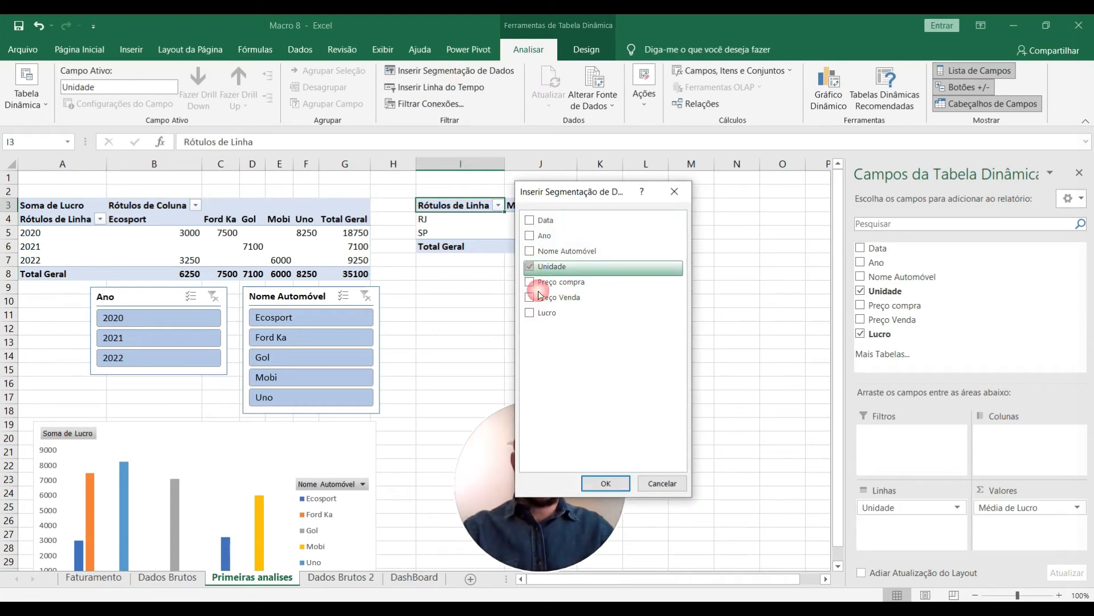
left_click(605, 484)
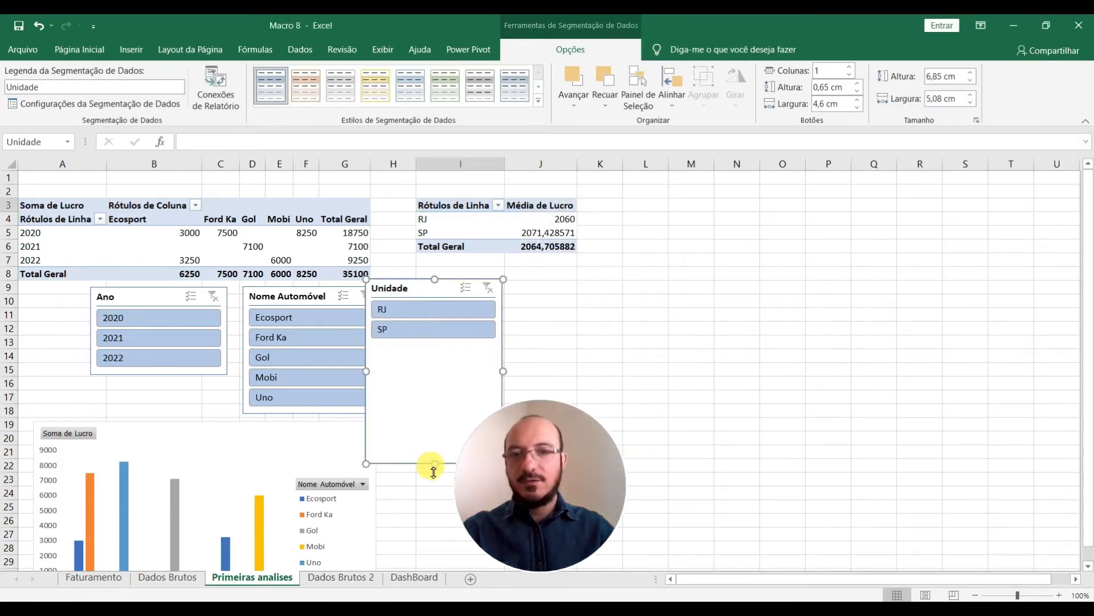
left_click_drag(434, 463, 434, 401)
left_click_drag(434, 358, 435, 350)
left_click_drag(418, 290, 491, 295)
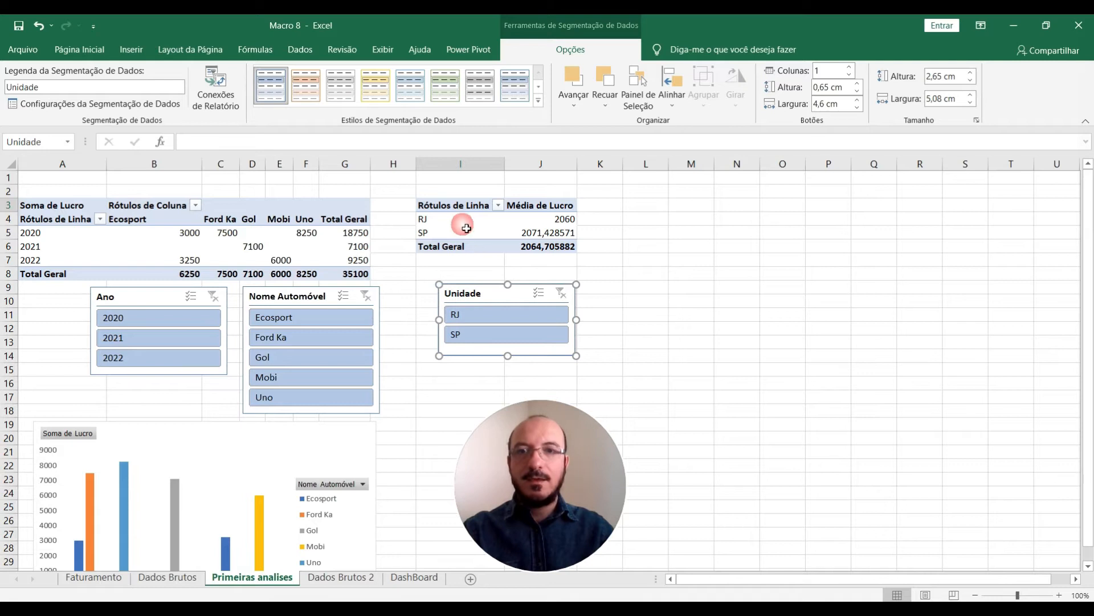
Insert a pie (Pizza) pivot chart from the second pivot table and place it below the Unidade slicer
left_click(131, 49)
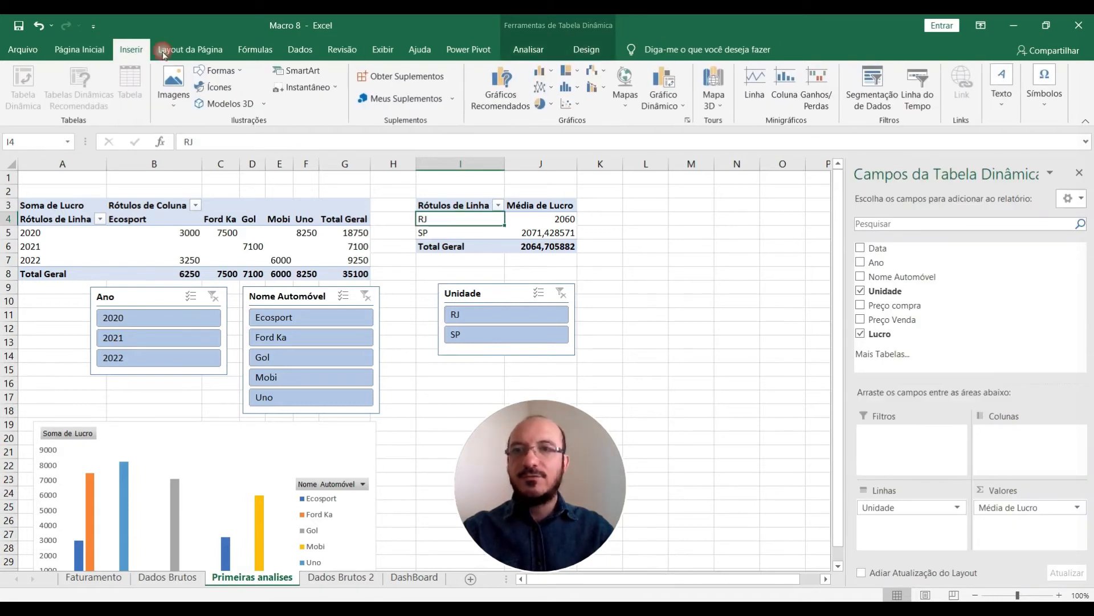
left_click(522, 107)
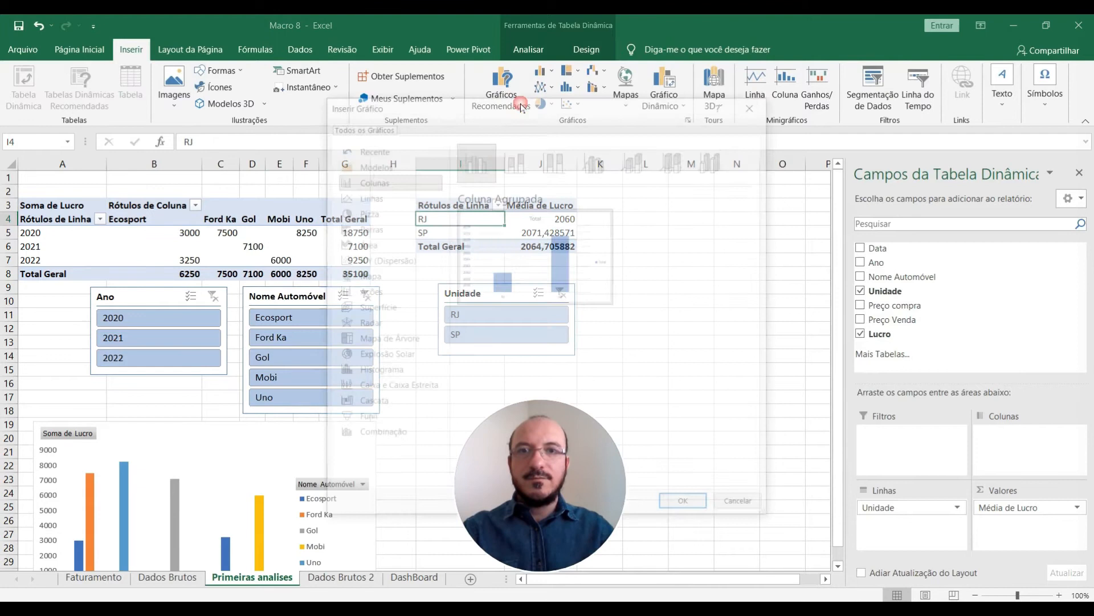
left_click(373, 211)
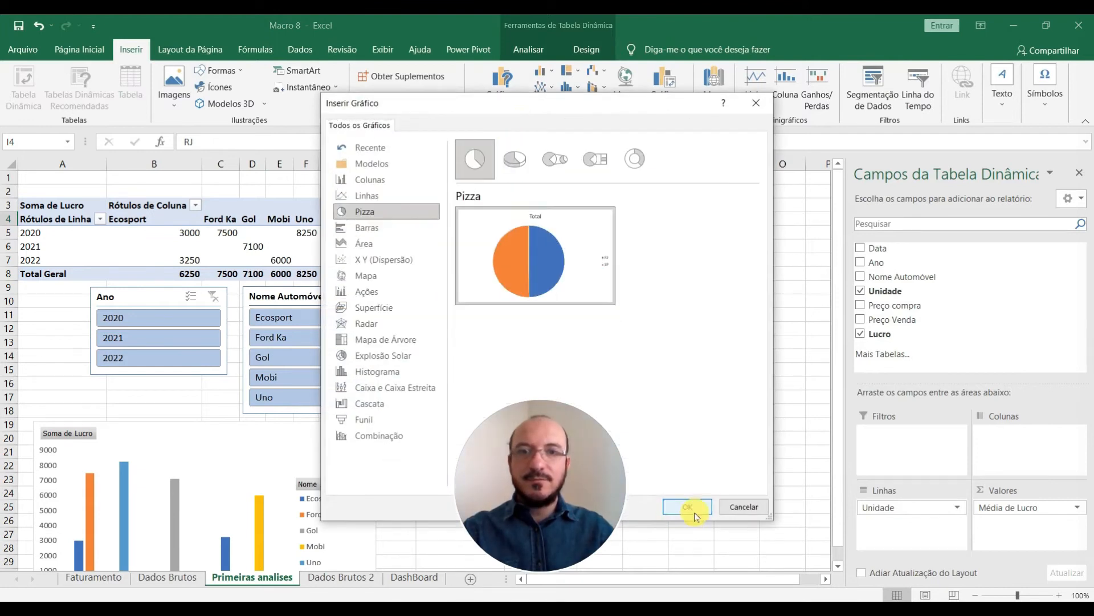
left_click(678, 507)
left_click_drag(504, 298, 627, 378)
left_click_drag(499, 506, 325, 504)
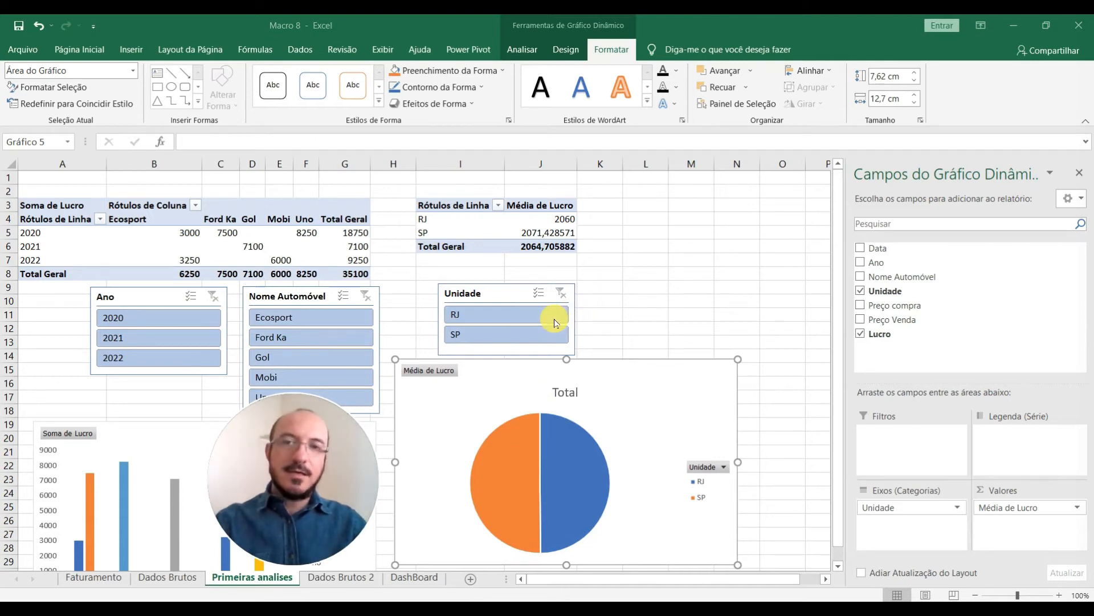
Insert a Nome Automóvel slicer for the second pivot table and place it beside the Unidade slicer
left_click(453, 220)
left_click(528, 49)
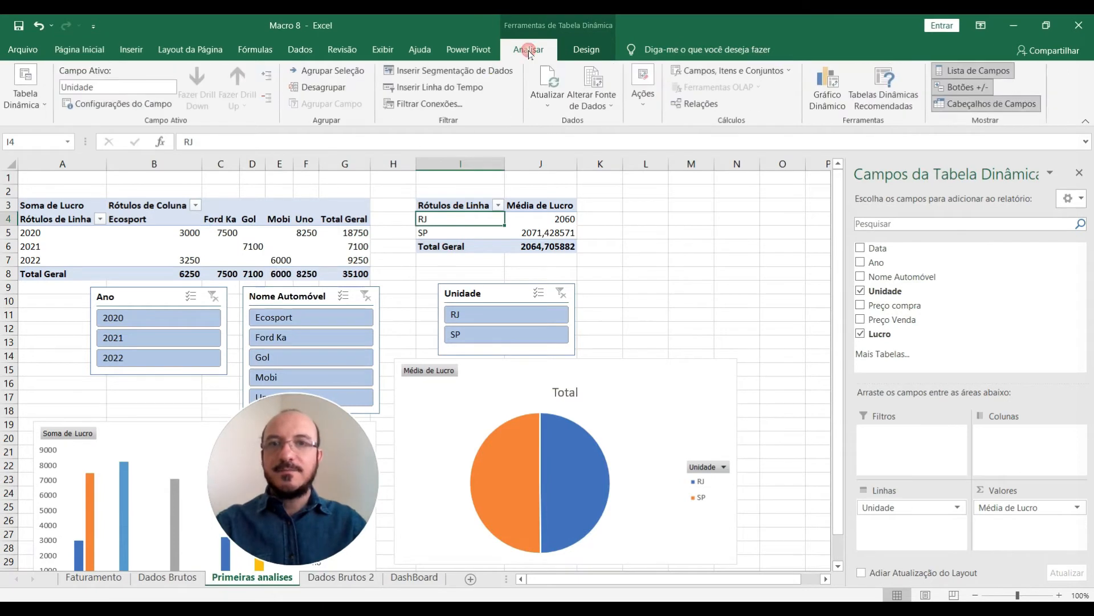
left_click(456, 71)
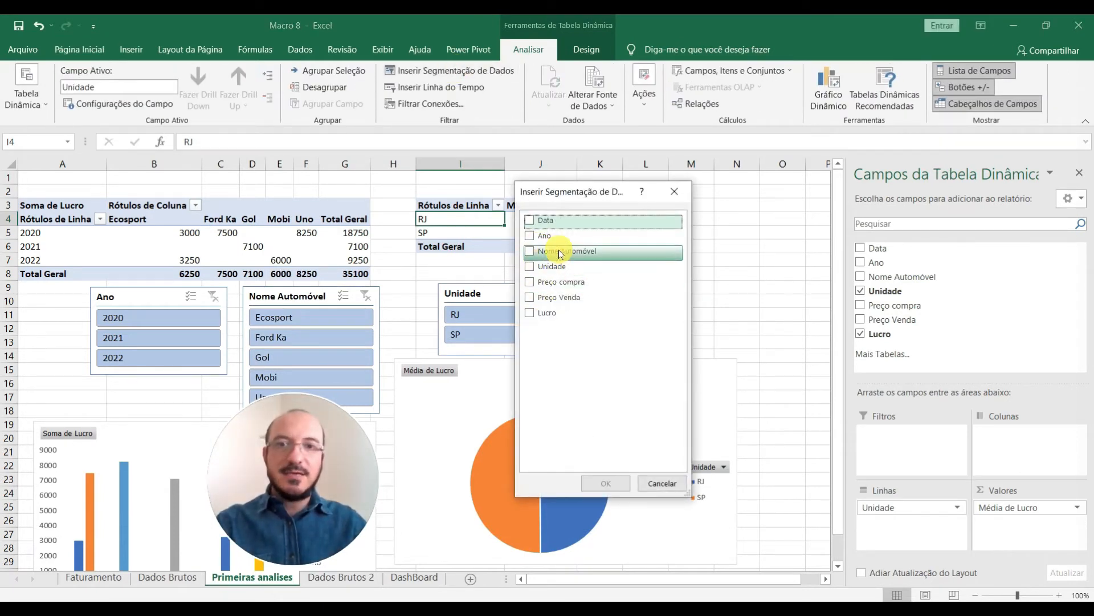
left_click(528, 253)
left_click(626, 478)
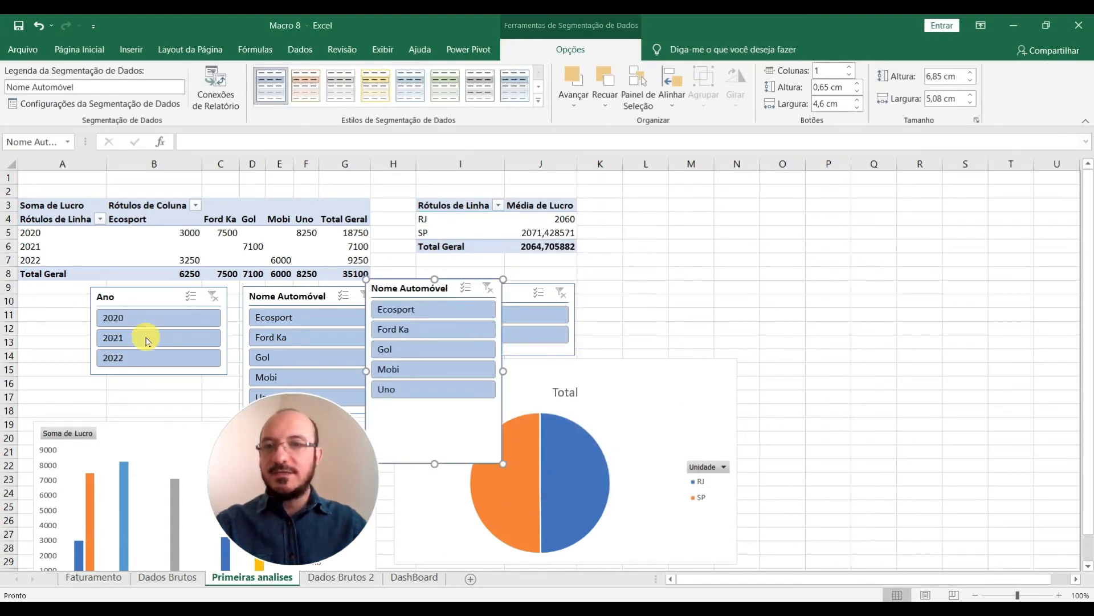
left_click_drag(411, 291, 631, 294)
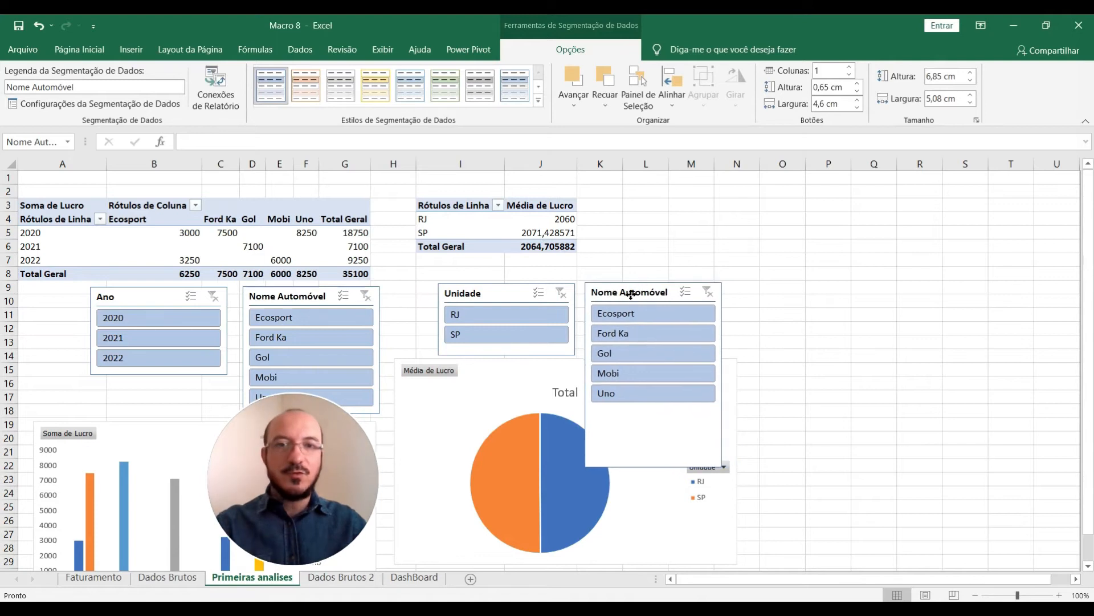
Close the chart field list and move the pie chart down to about row 20
left_click(545, 377)
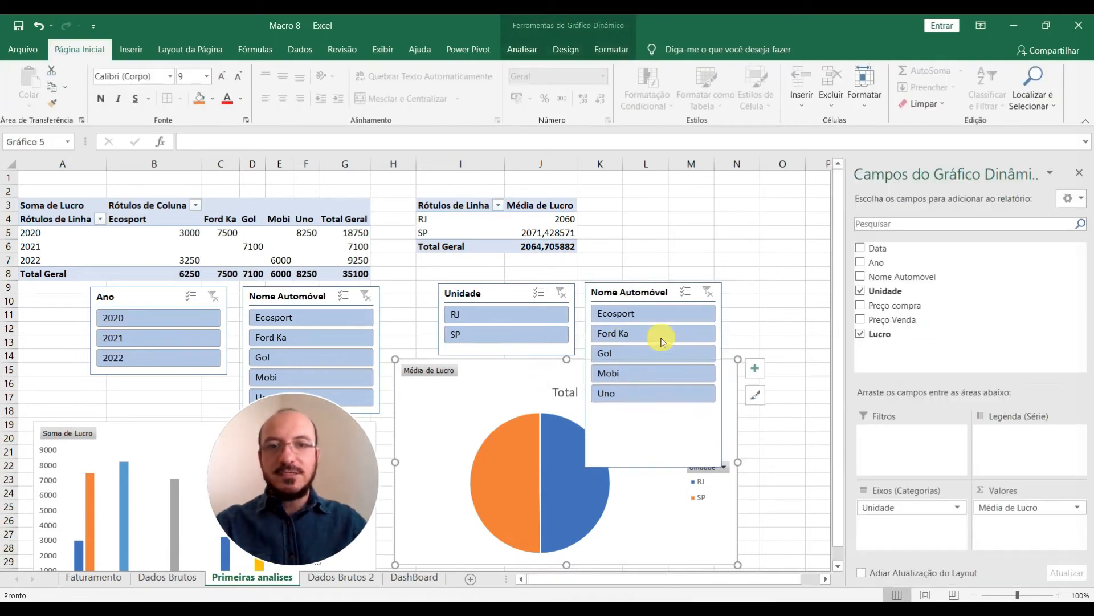
left_click(1079, 172)
scroll(613, 252, "down", 1)
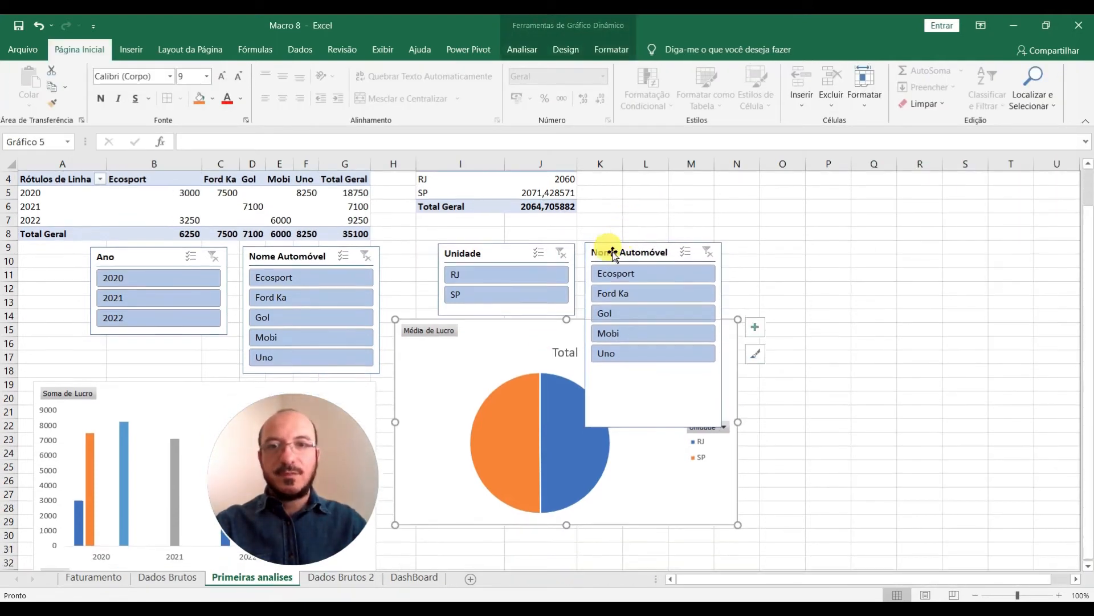
left_click_drag(505, 325, 505, 395)
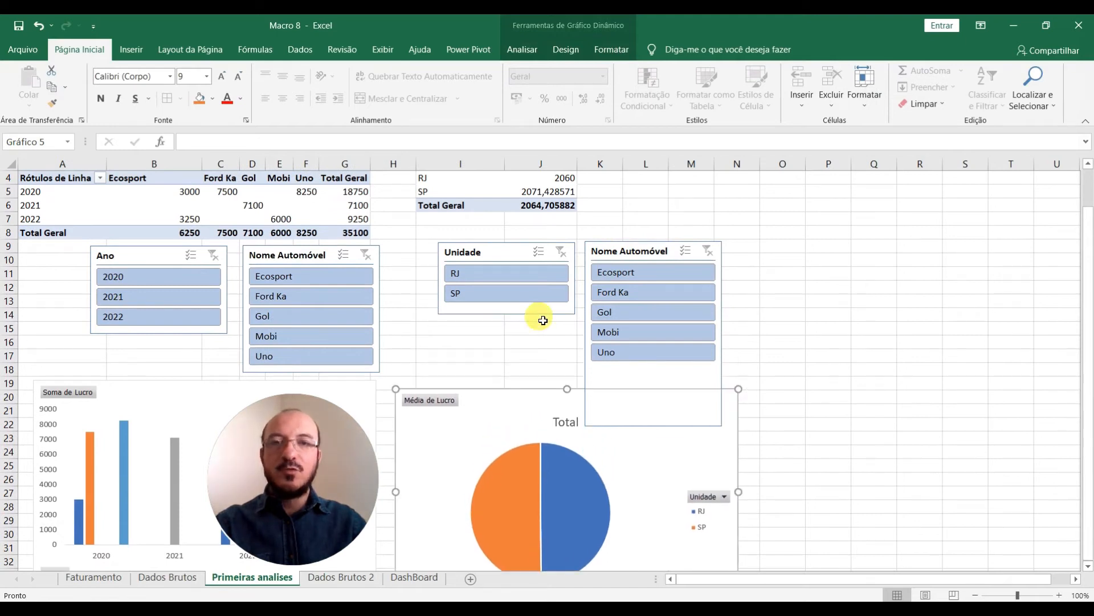
Filter by Ecosport with the Nome Automóvel slicer of the second pivot table, and check both charts
scroll(543, 321, "down", 1)
left_click(646, 233)
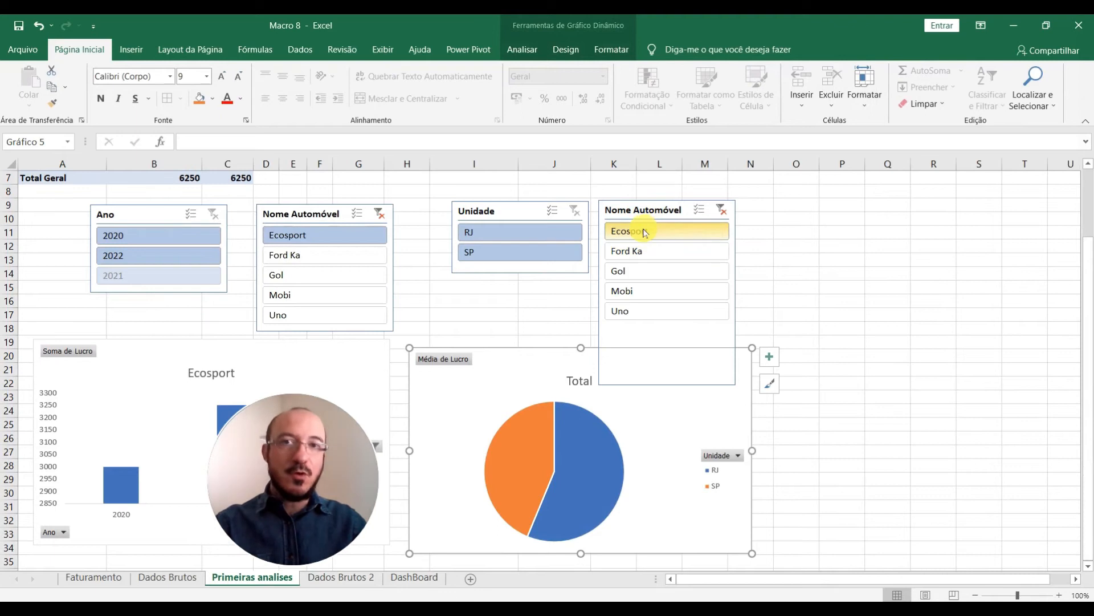
mouse_move(624, 497)
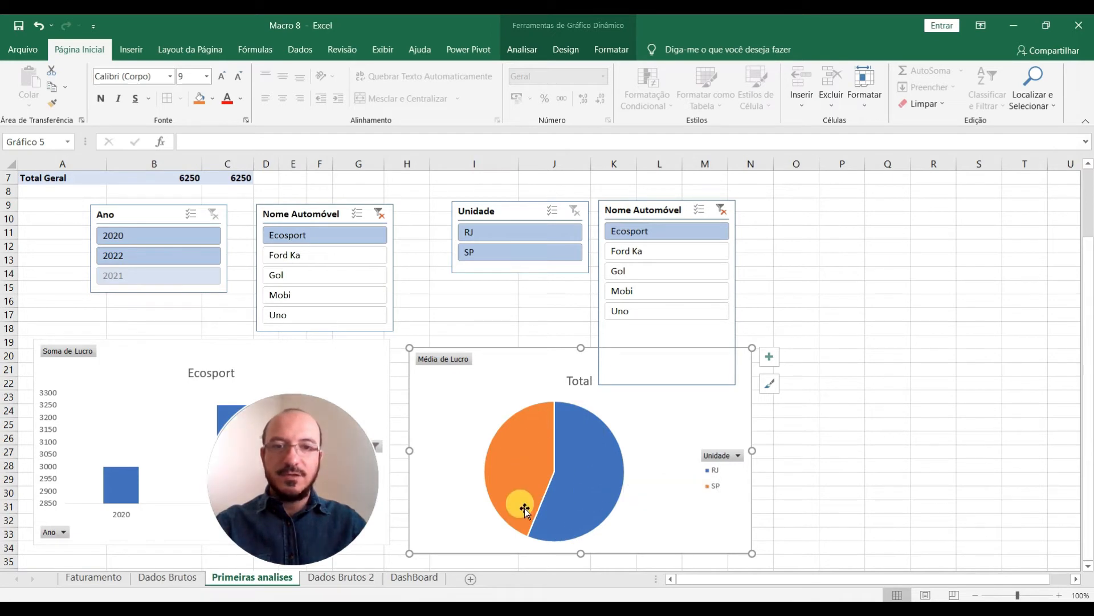
Add data labels to the pie chart's slices
mouse_move(516, 501)
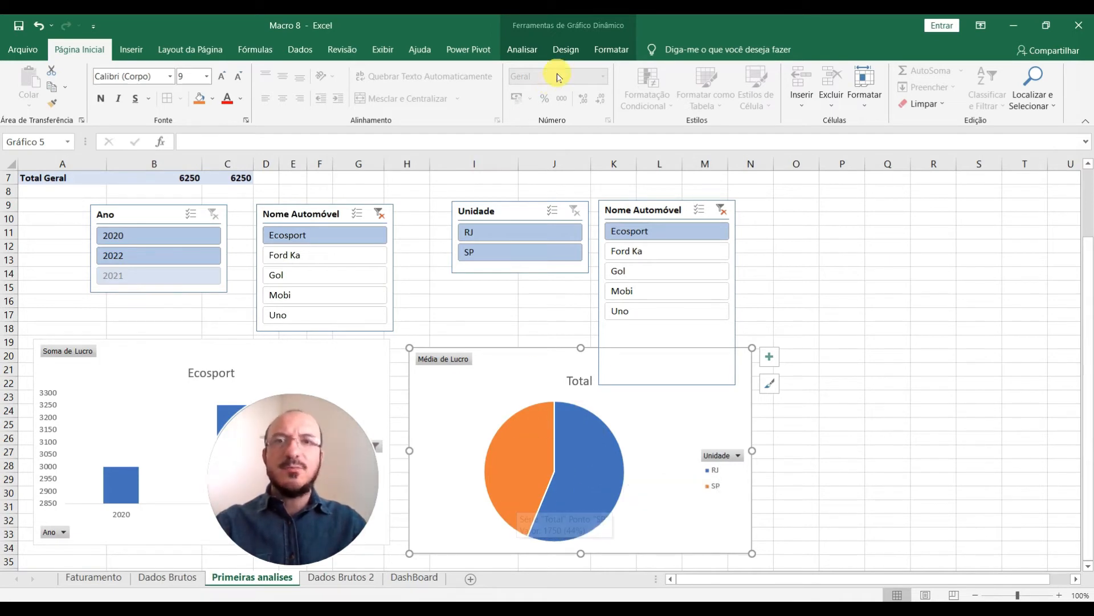
left_click(566, 49)
left_click(62, 108)
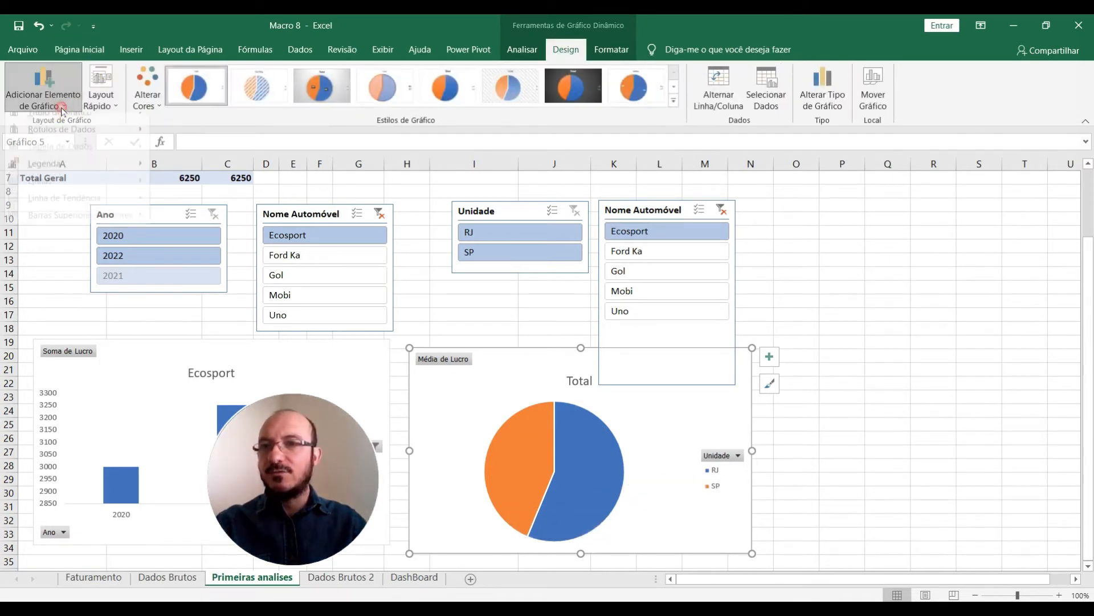
mouse_move(71, 176)
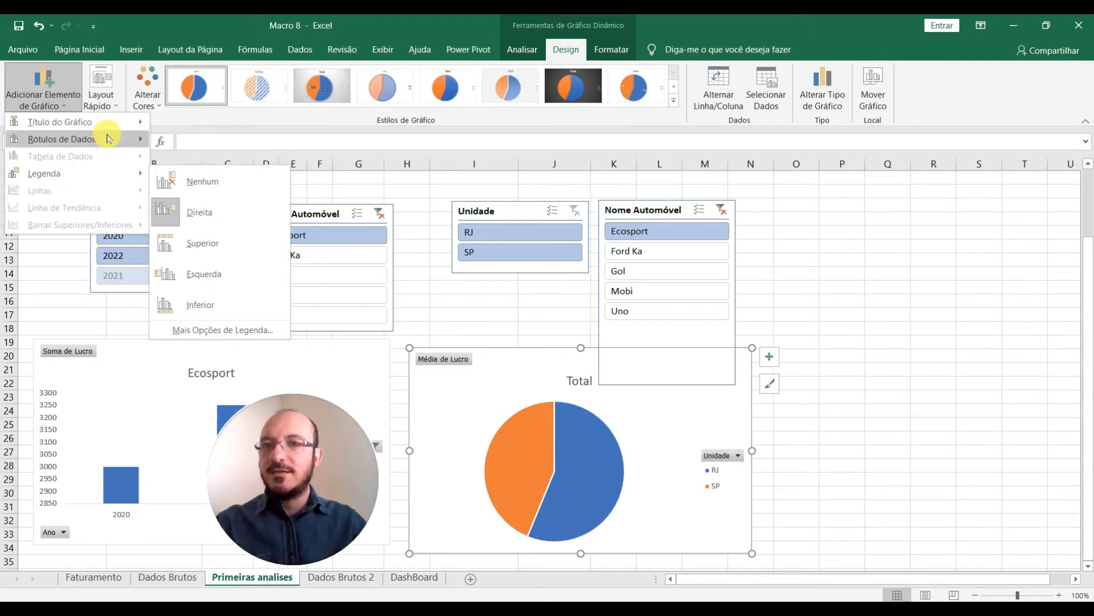
mouse_move(109, 138)
left_click(230, 271)
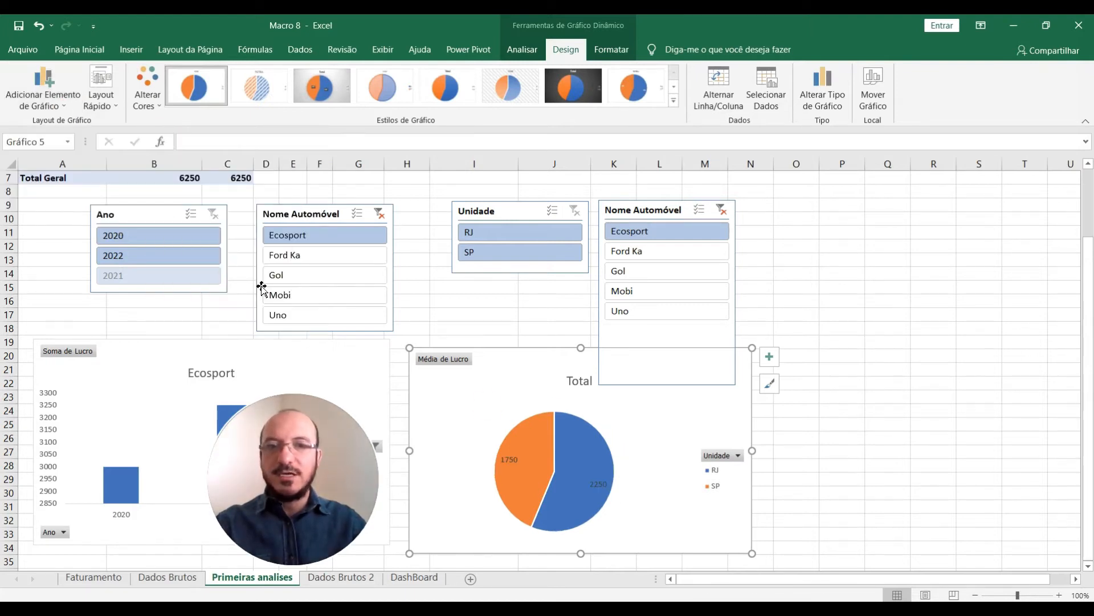
left_click(514, 328)
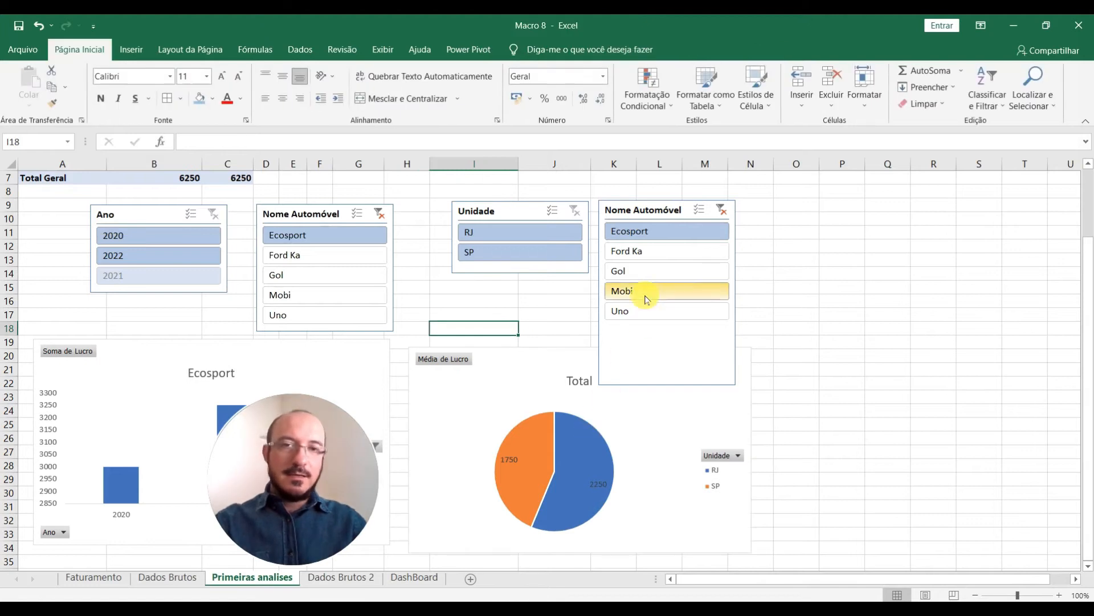
Filter by Ford Ka, Gol, Mobi and Uno in turn with the second pivot table's Nome Automóvel slicer, and check both charts
left_click(619, 235)
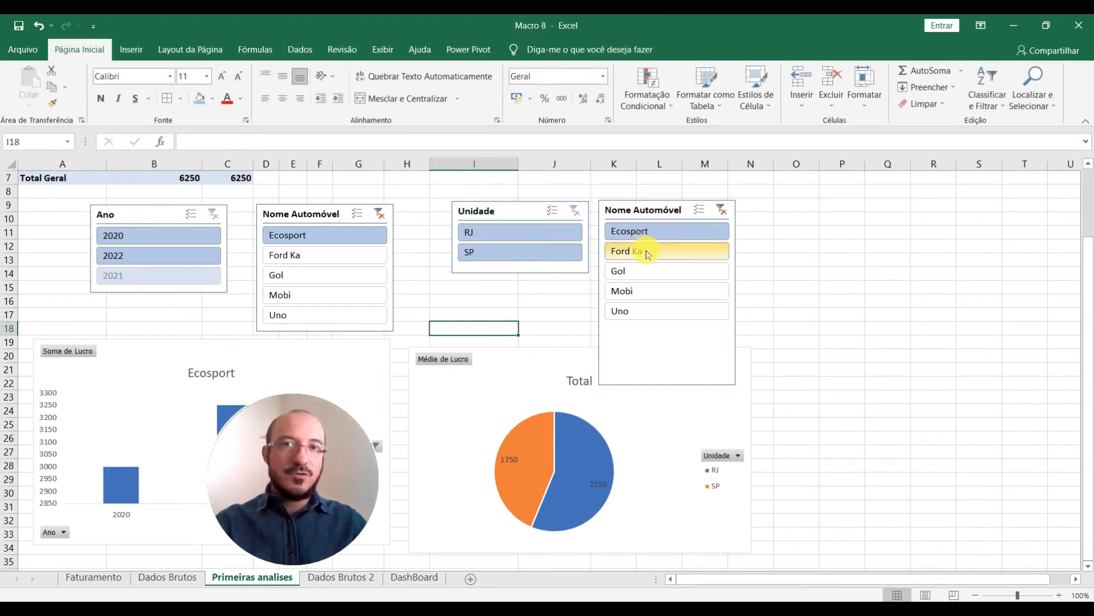
left_click(648, 253)
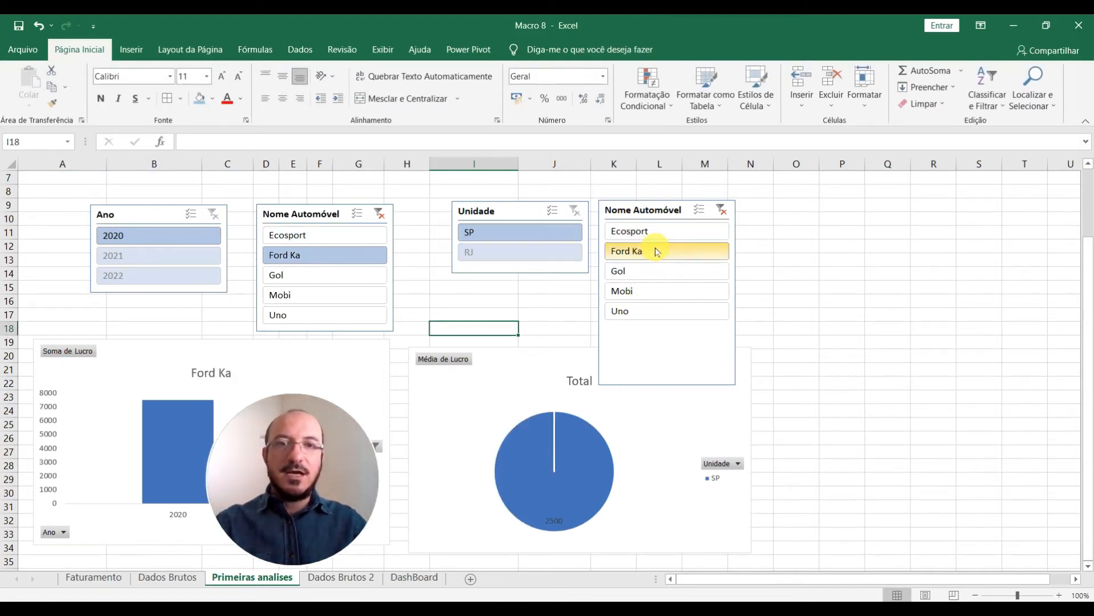
mouse_move(596, 435)
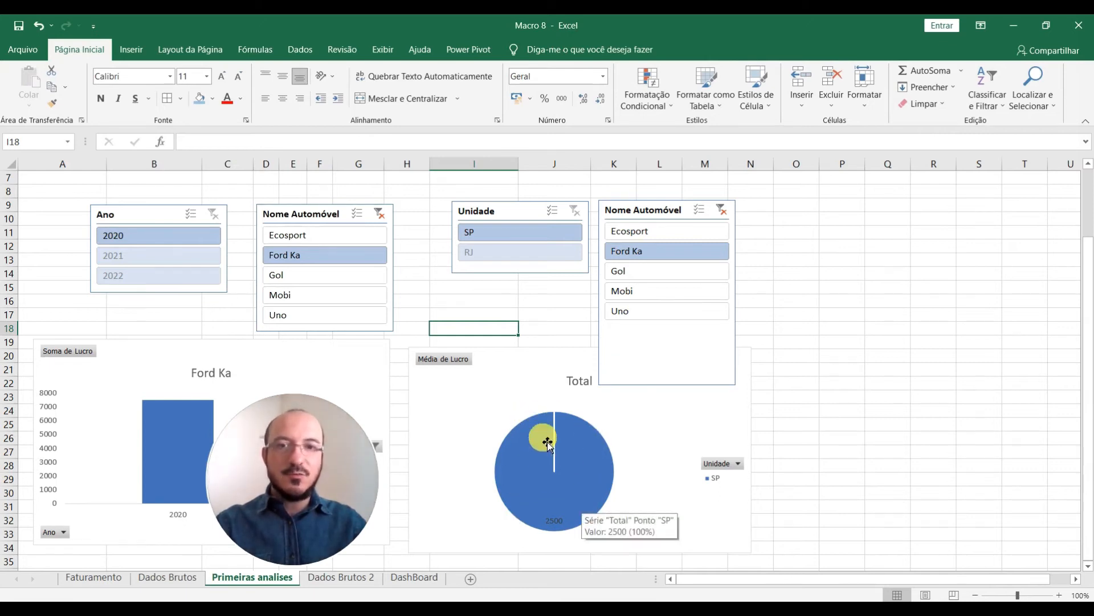
left_click(657, 272)
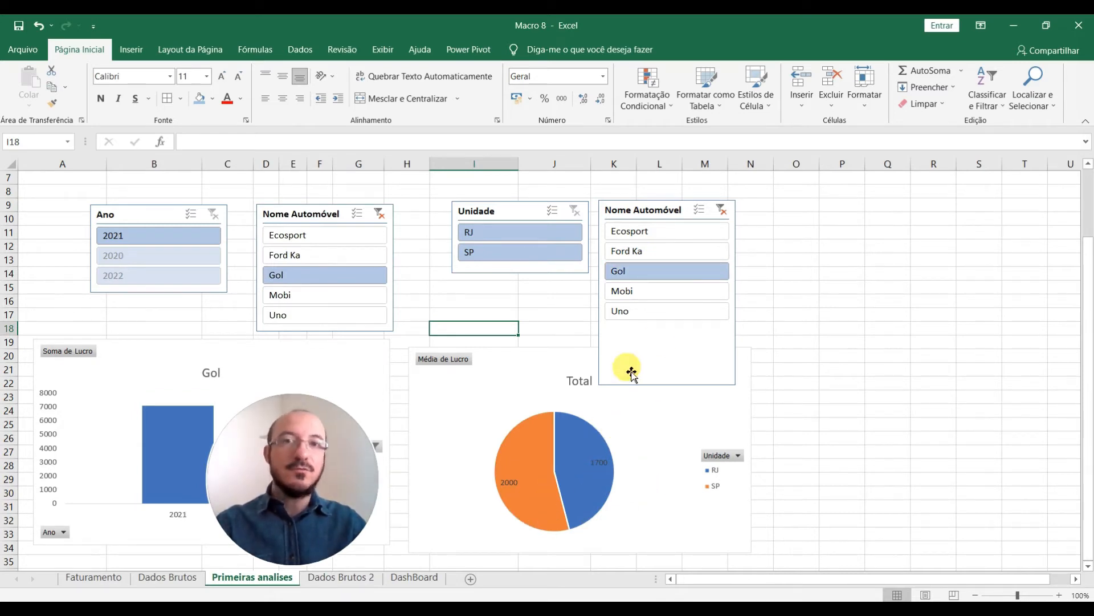
left_click(652, 291)
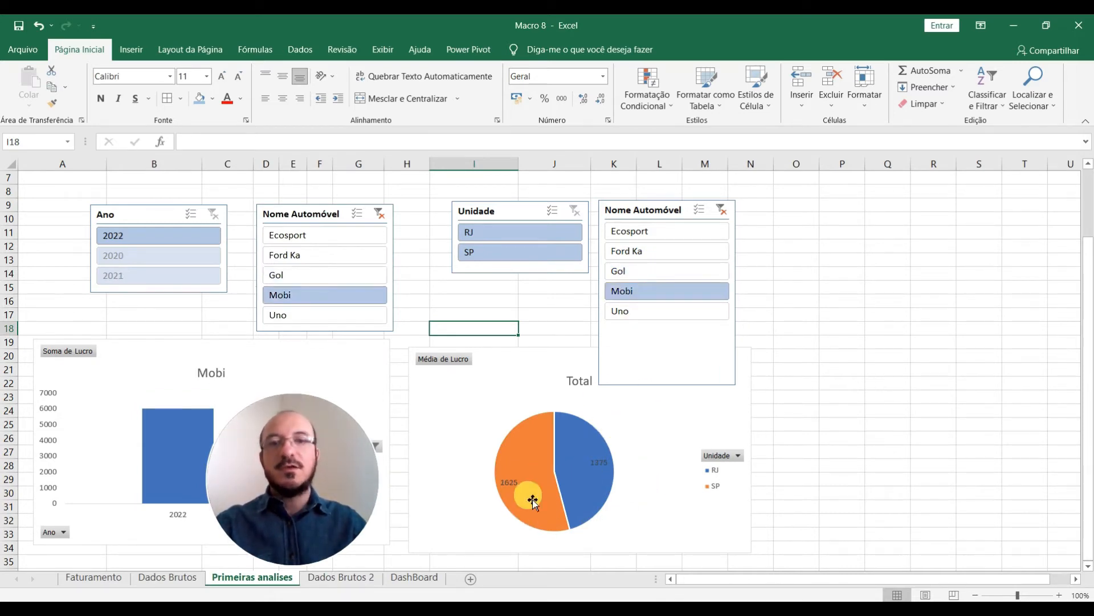
left_click(653, 313)
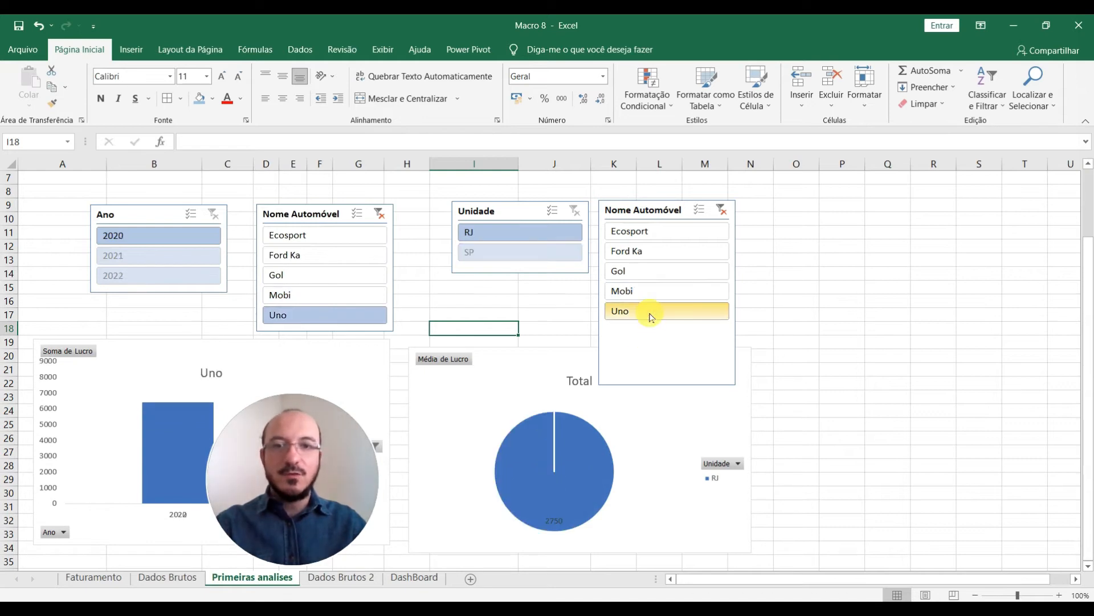
mouse_move(528, 438)
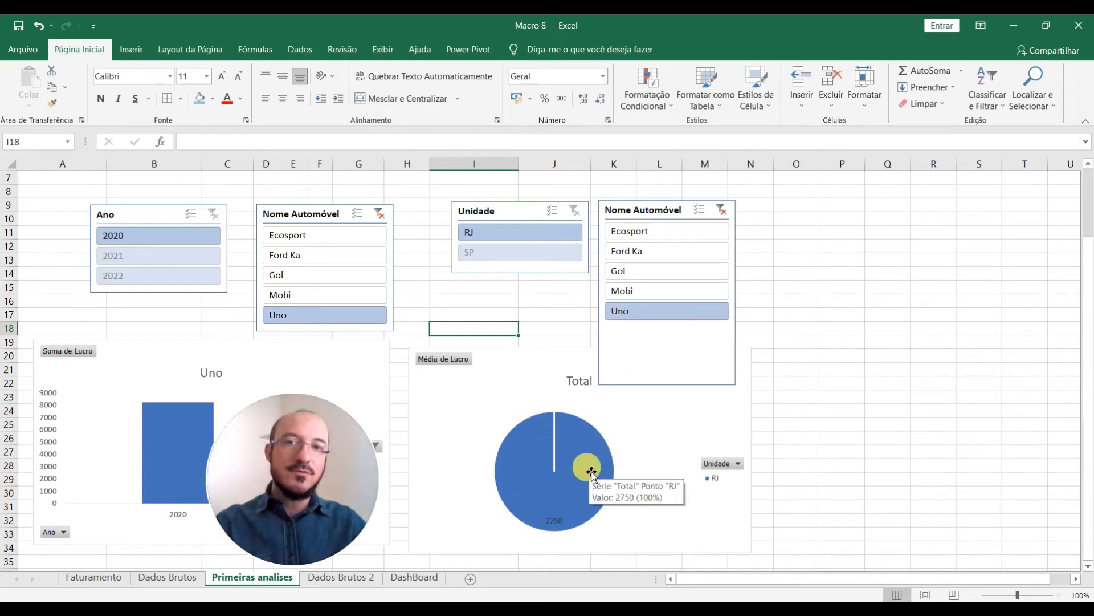
scroll(462, 288, "up", 2)
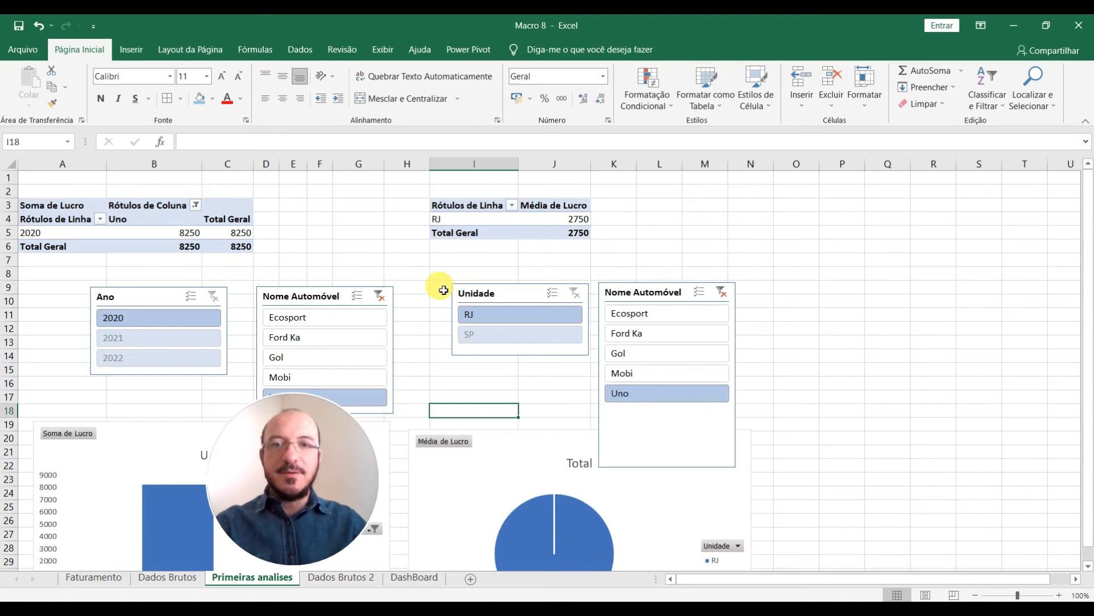
scroll(442, 308, "down", 2)
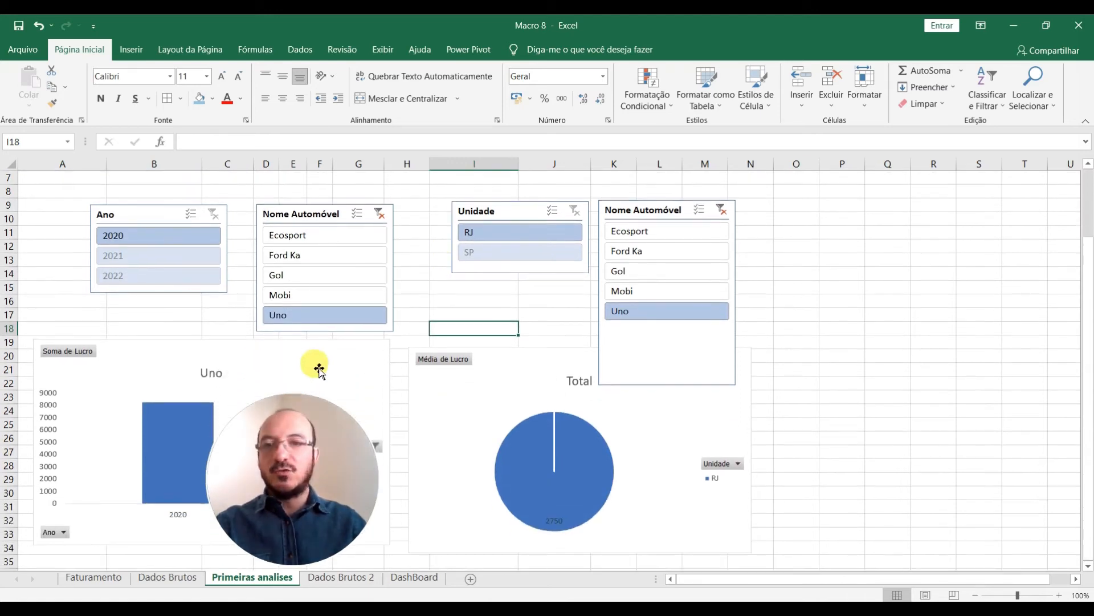
left_click(378, 370)
left_click(505, 357)
scroll(475, 306, "up", 2)
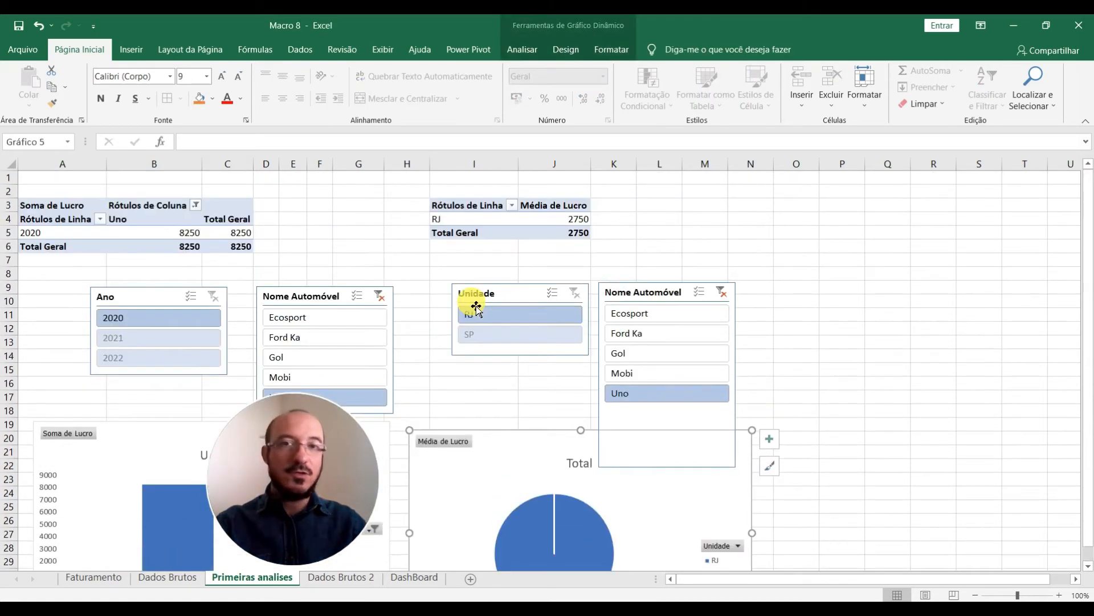
left_click(422, 264)
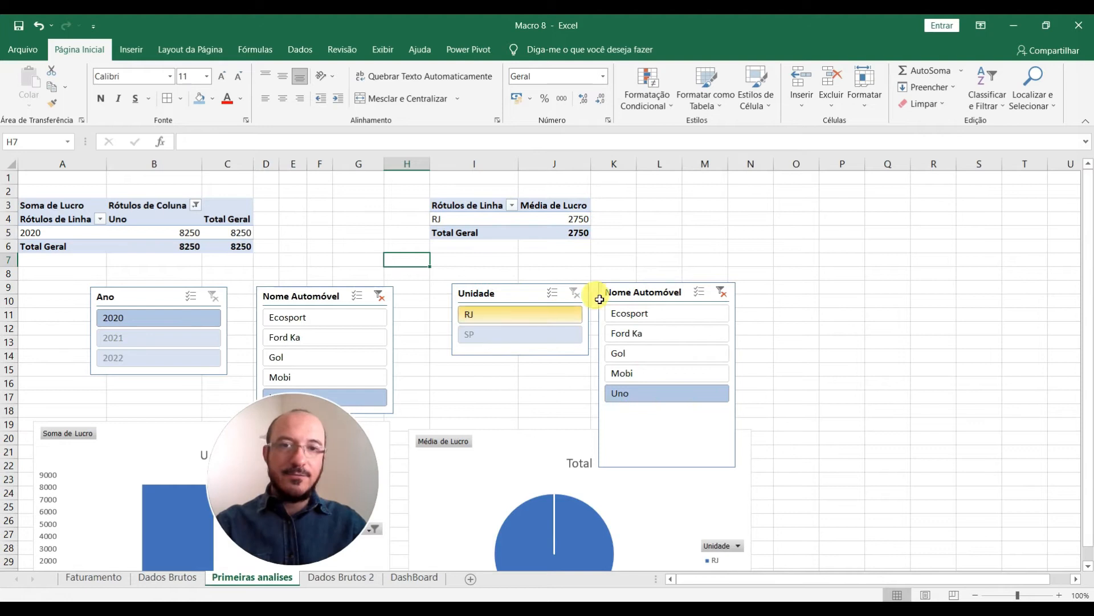
left_click(513, 294)
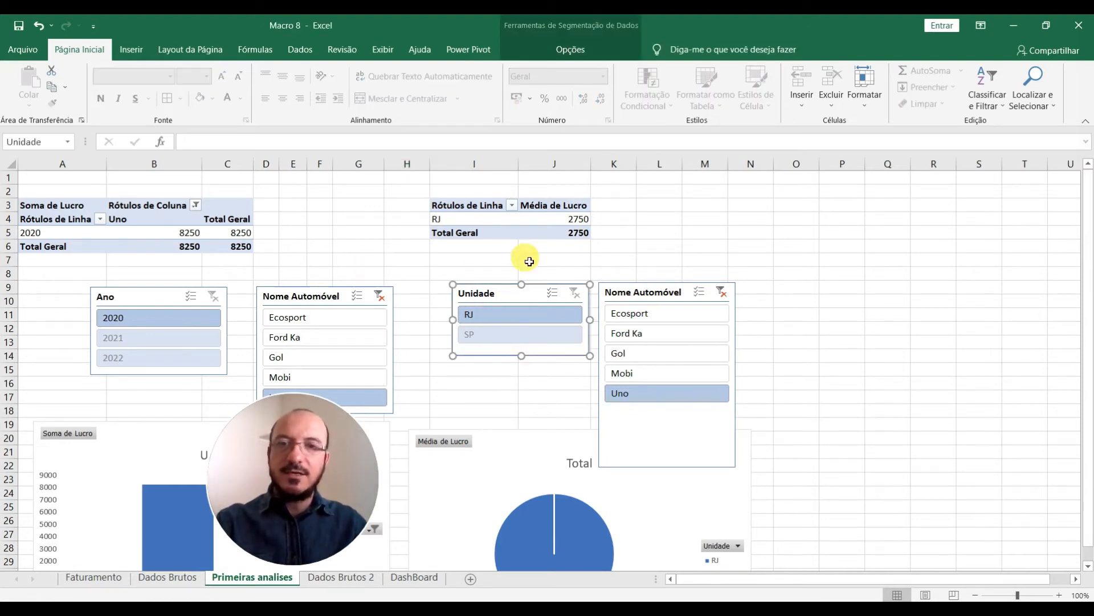
left_click(544, 379)
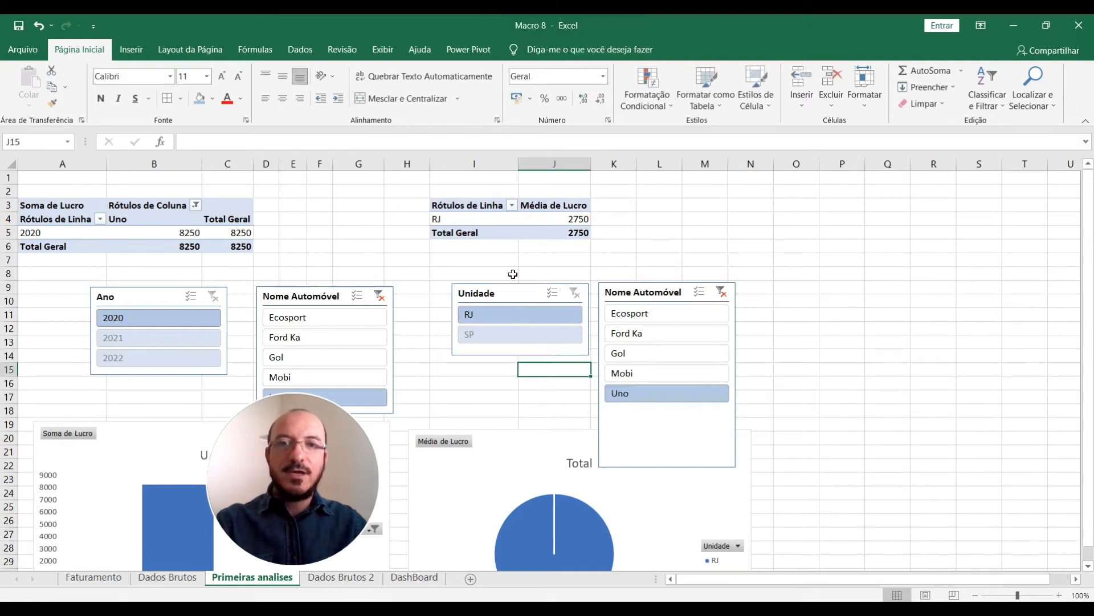
Clear the Nome Automóvel filter, and copy the Unidade slicer to the DashBoard sheet, placing it directly below the Nome Automóvel slicer
left_click(550, 354)
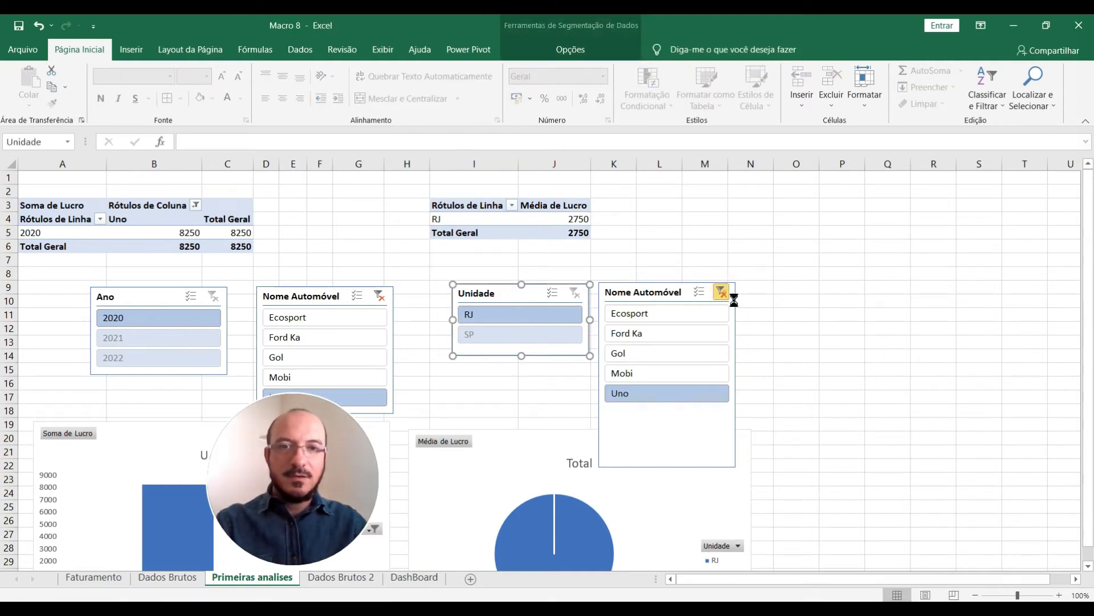
left_click(566, 299)
left_click(484, 293)
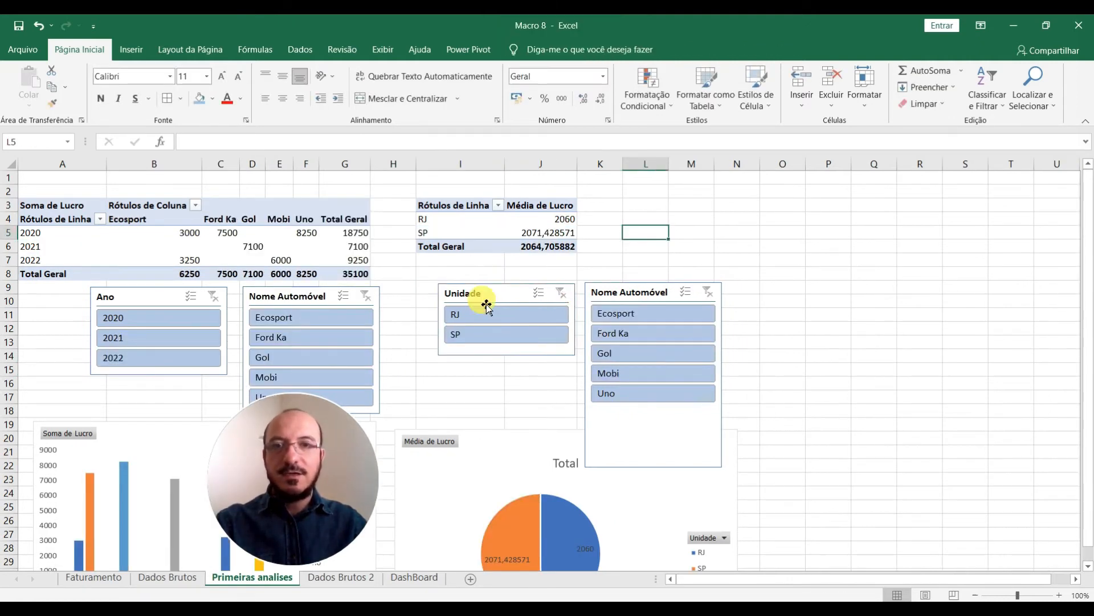
left_click(398, 578)
right_click(94, 411)
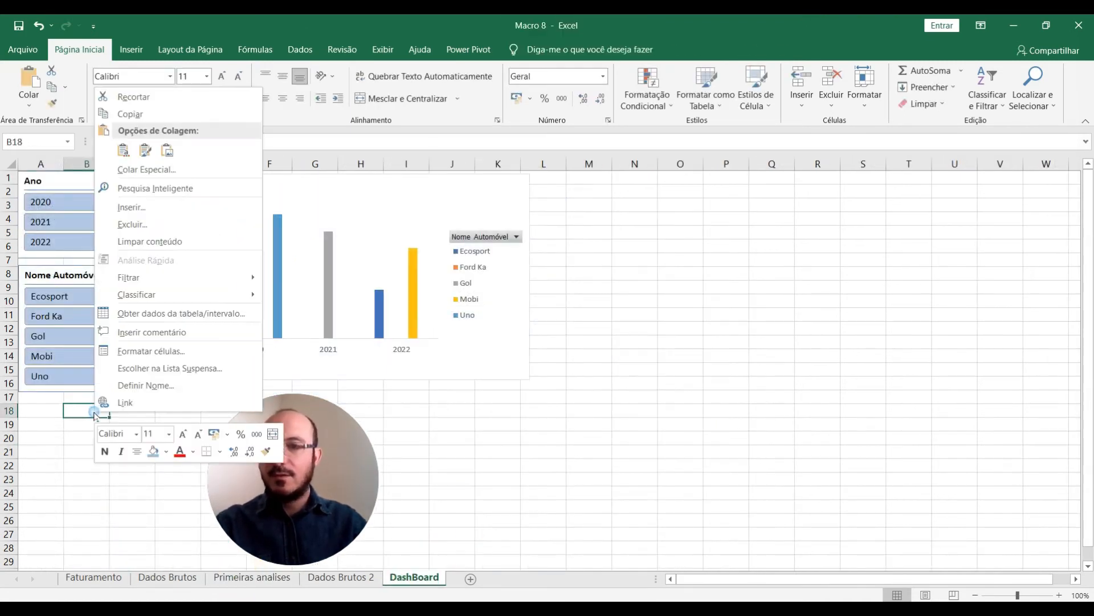
key("Escape")
key("ctrl+v")
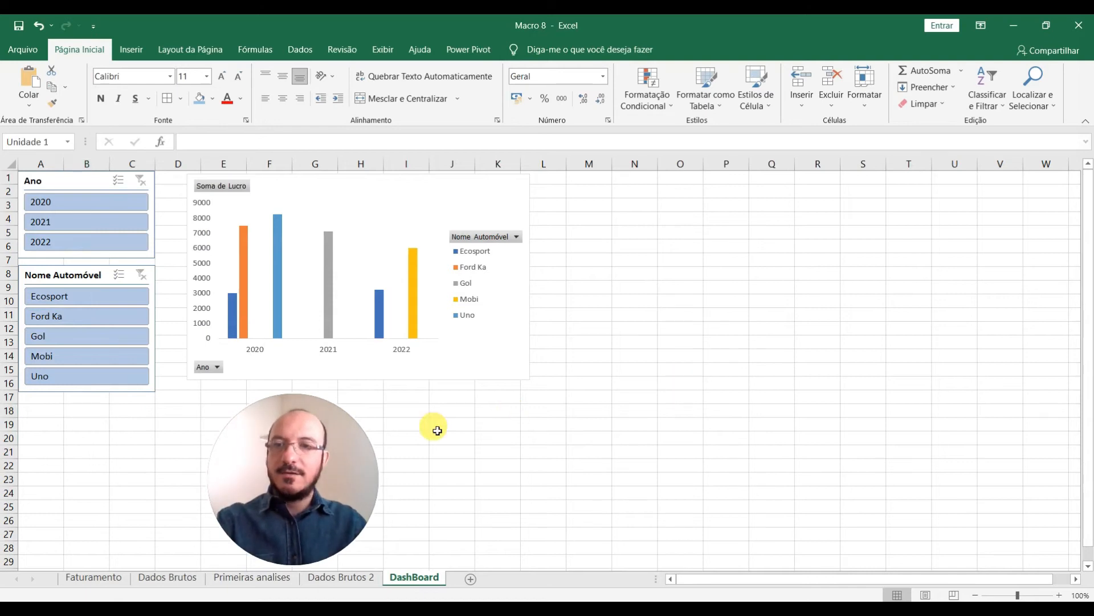
left_click_drag(133, 416, 88, 411)
left_click_drag(322, 500, 825, 462)
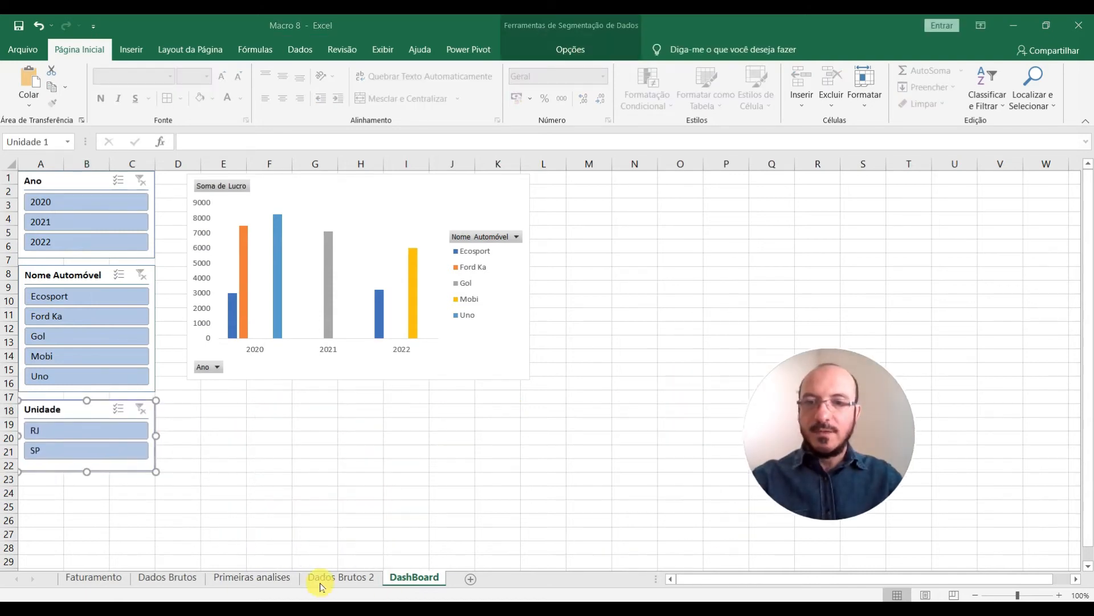
Copy the pie chart from the Primeiras analises sheet to the DashBoard sheet and place it directly below the column chart
left_click(262, 578)
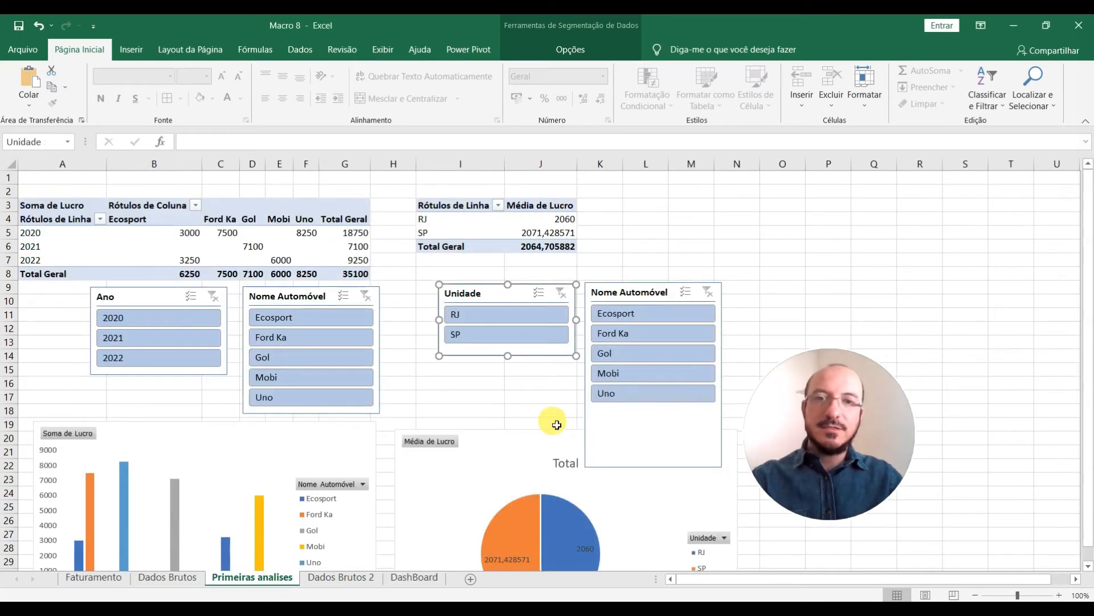
left_click(505, 439)
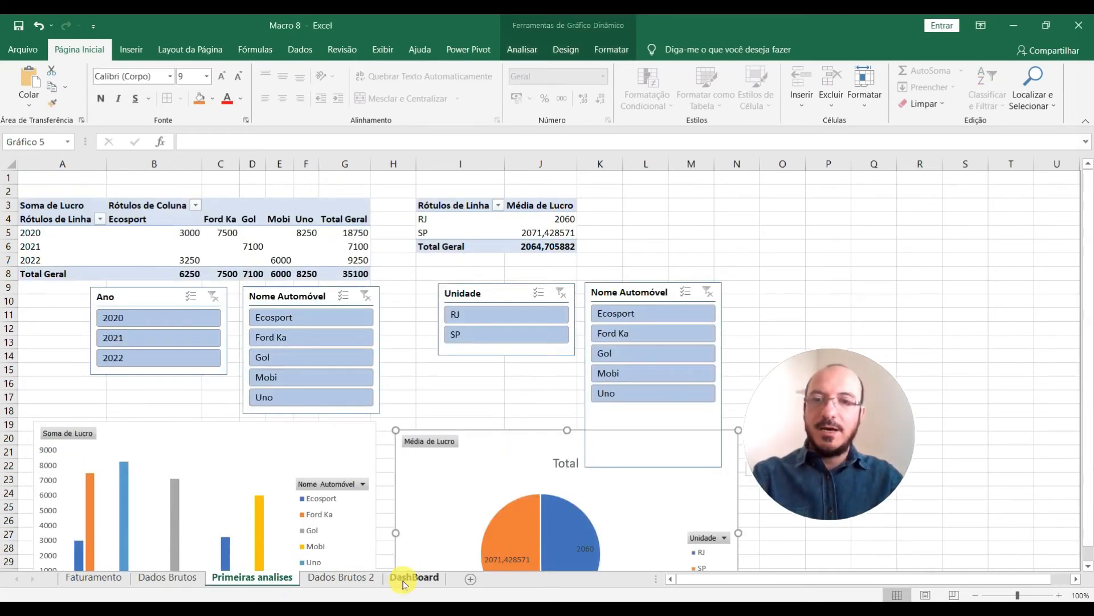
left_click(402, 579)
left_click(628, 315)
key("ctrl+v")
left_click_drag(675, 342, 251, 415)
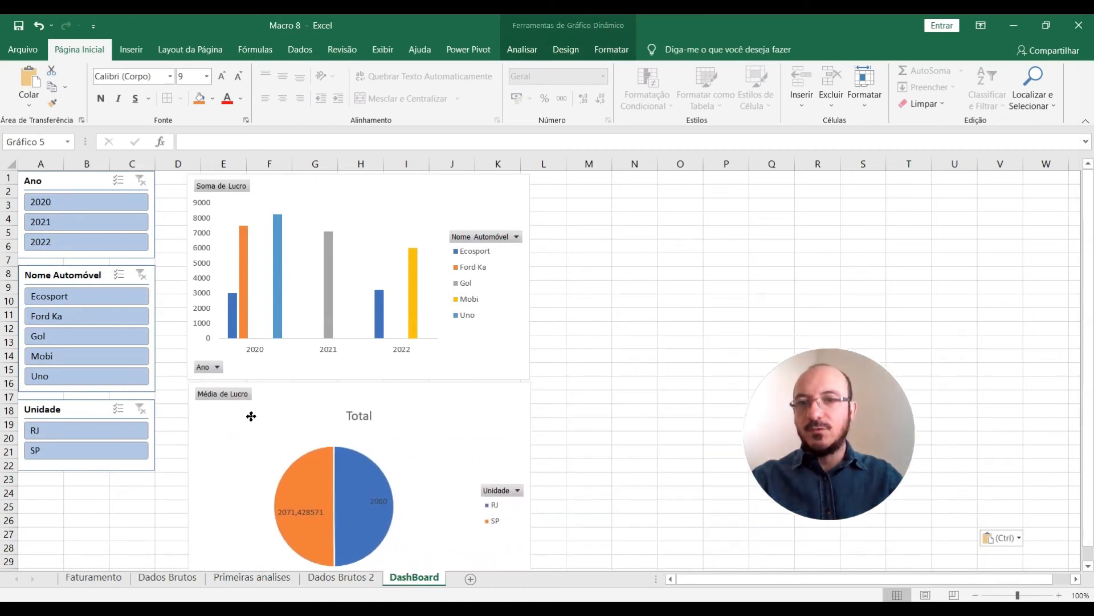
left_click(589, 287)
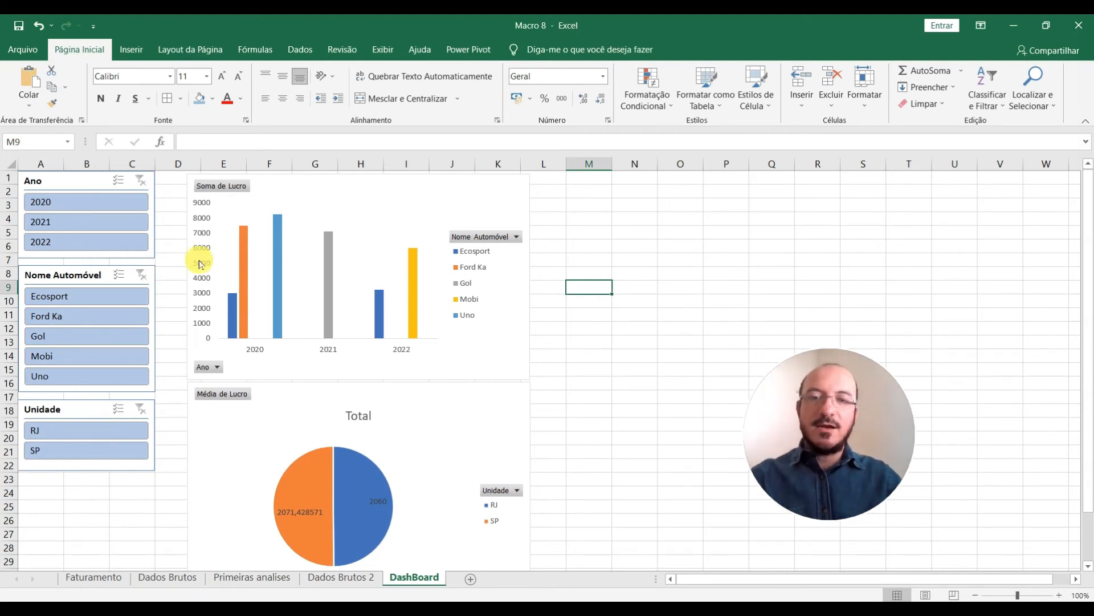
Test the dashboard slicers with year 2020, car Ecosport, and years 2022 and 2021, checking both charts
left_click(68, 207)
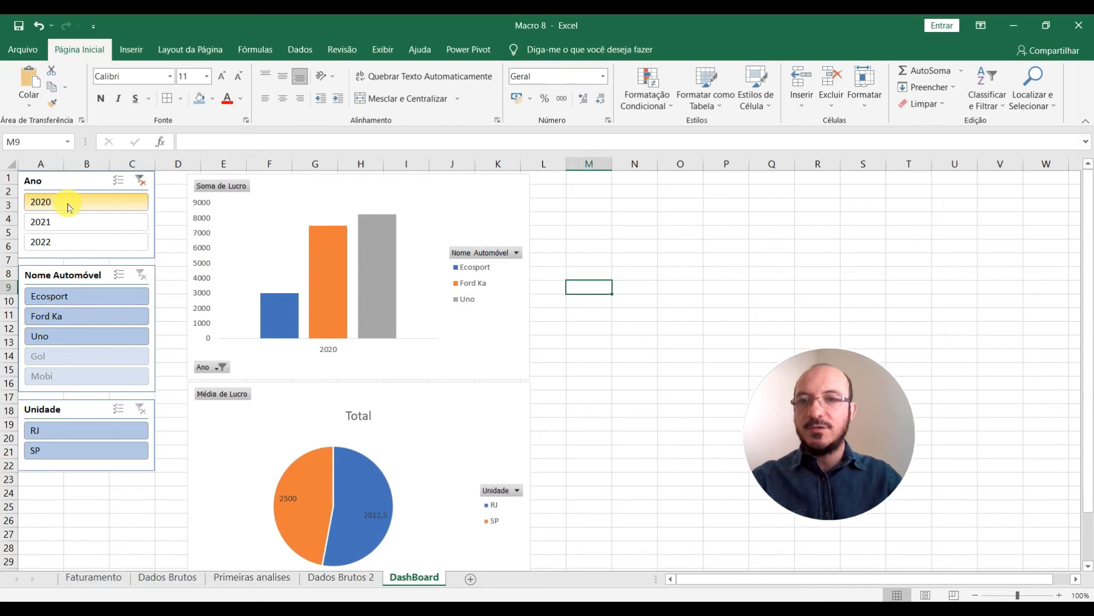
left_click(74, 302)
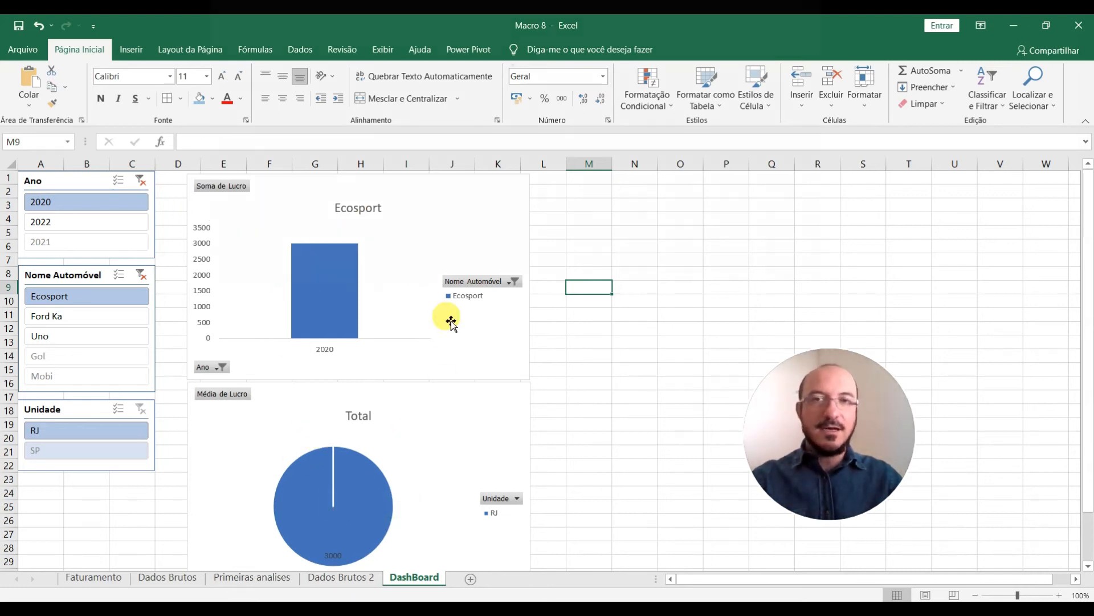
left_click(77, 222)
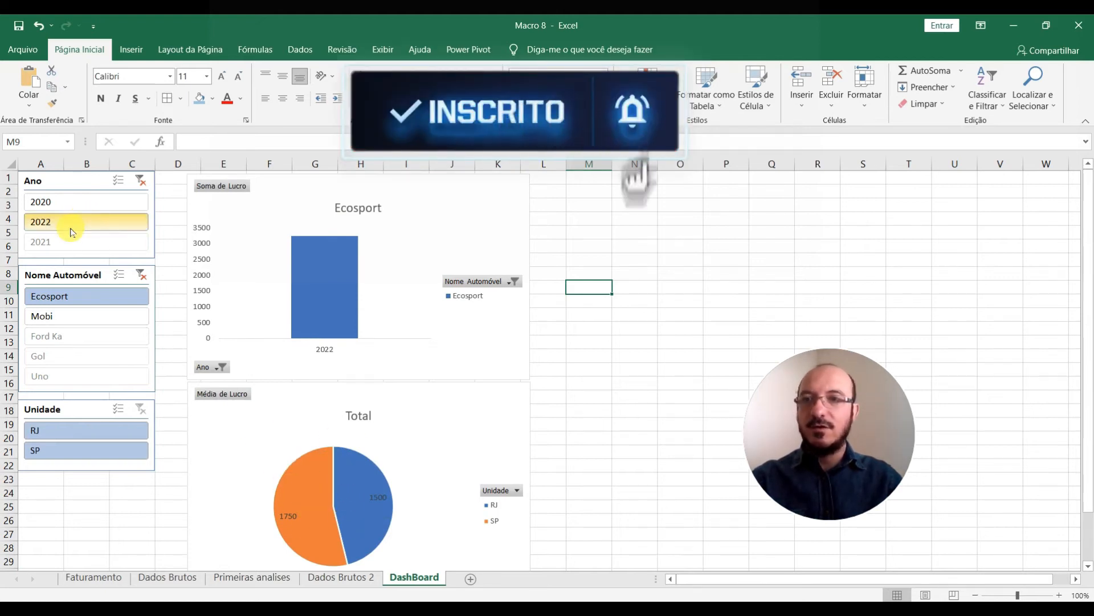
left_click(73, 242)
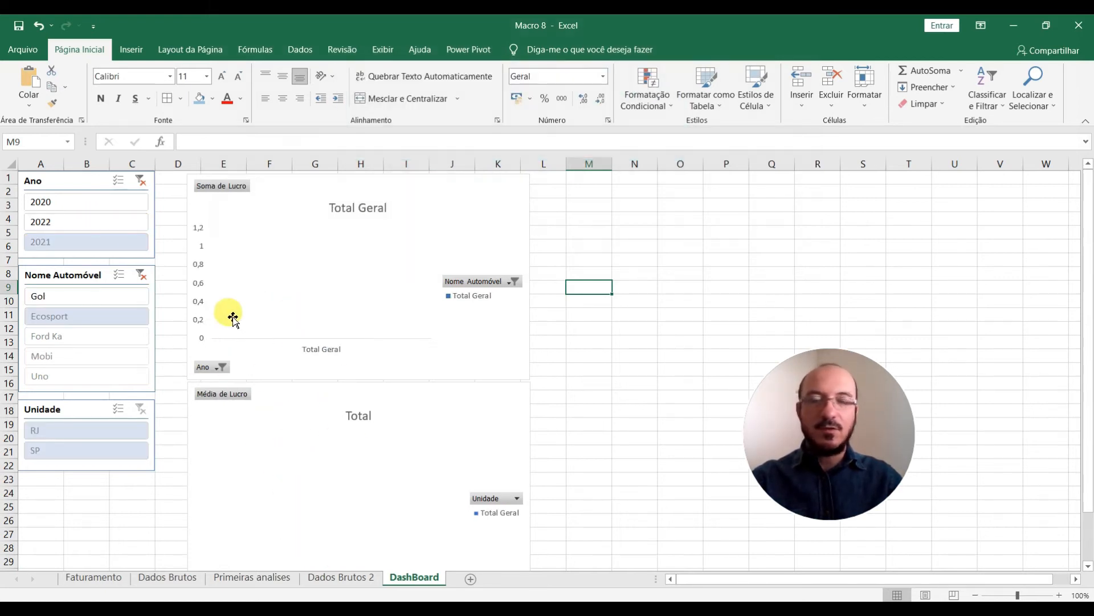
Clear the dashboard's Ano and Nome Automóvel filters and turn on multi-select for the Ano slicer
left_click(140, 180)
left_click(118, 181)
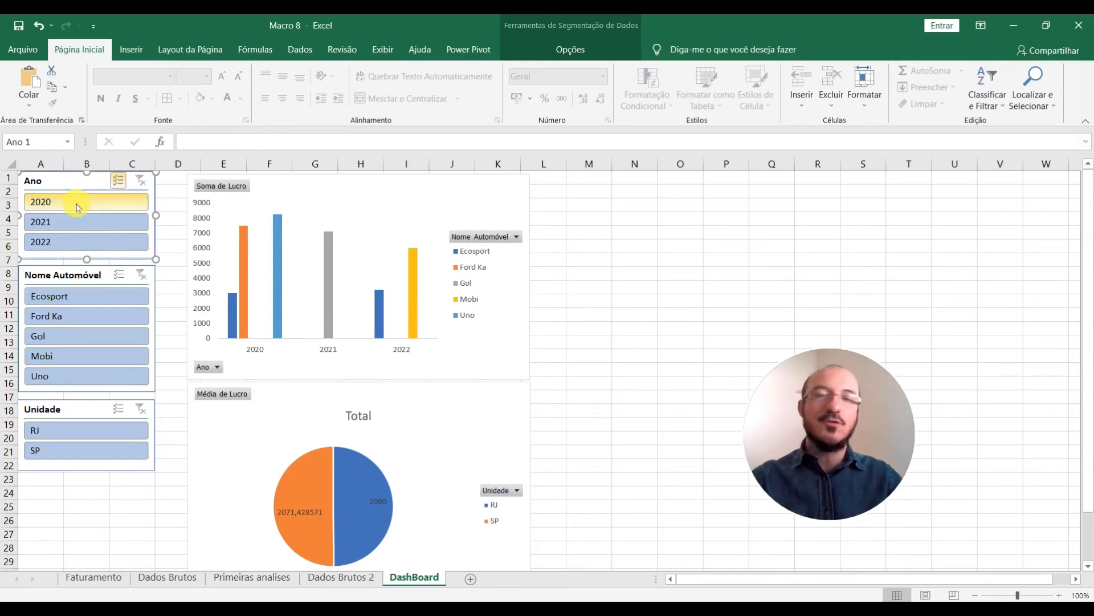
left_click(169, 279)
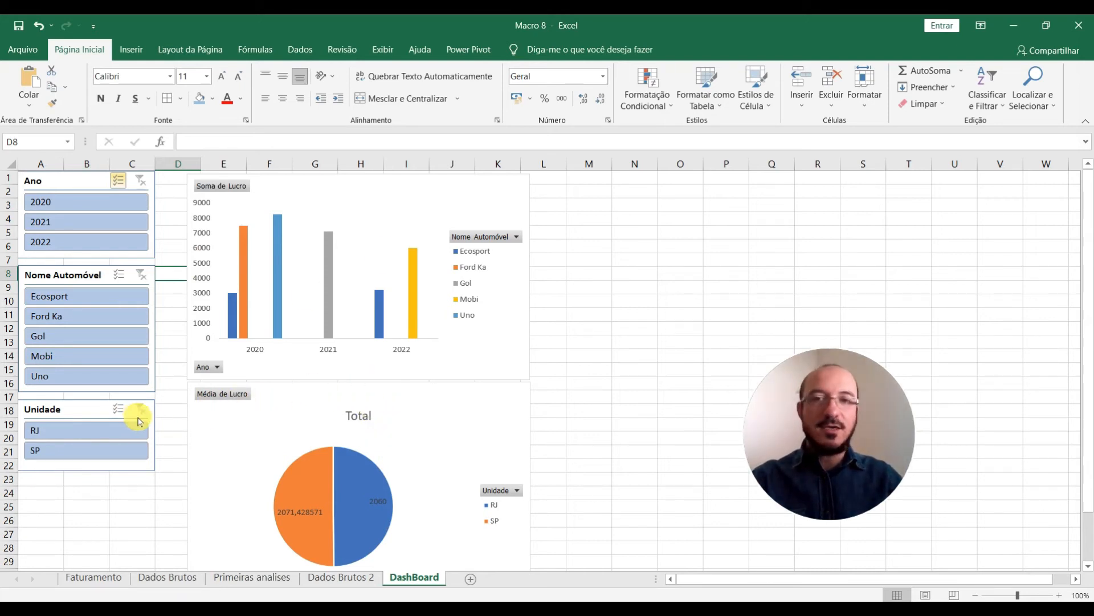
Return to the Primeiras analises sheet and review its pivot tables, slicers and charts
left_click(255, 577)
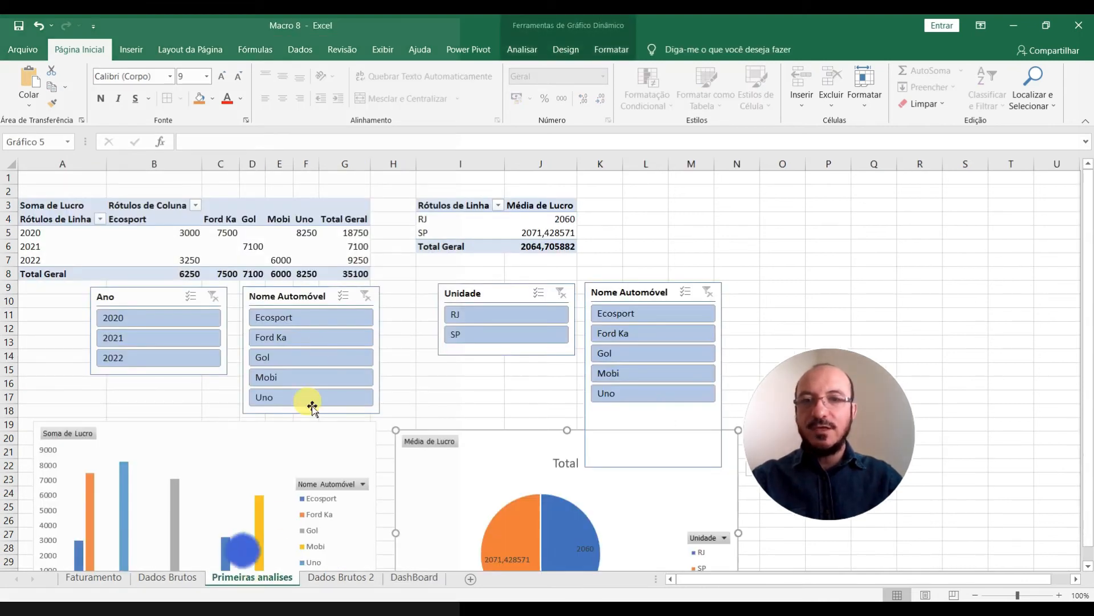
scroll(139, 299, "down", 3)
scroll(217, 362, "up", 3)
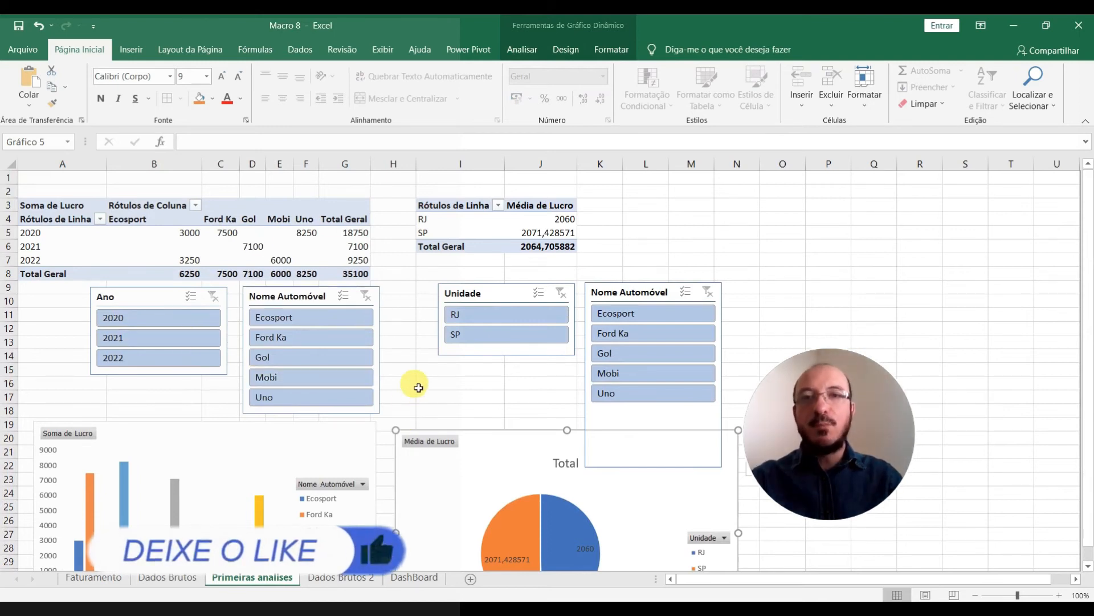
Create a pivot table on a new sheet from the car sales table Tabela2 on the Dados Brutos 2 sheet
left_click(340, 577)
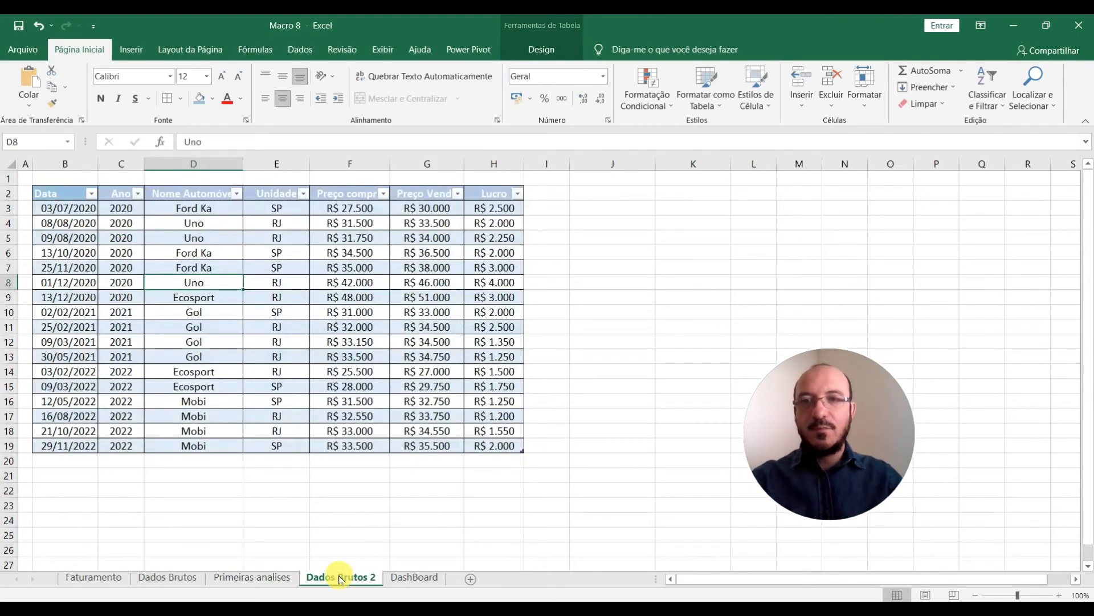
left_click(260, 271)
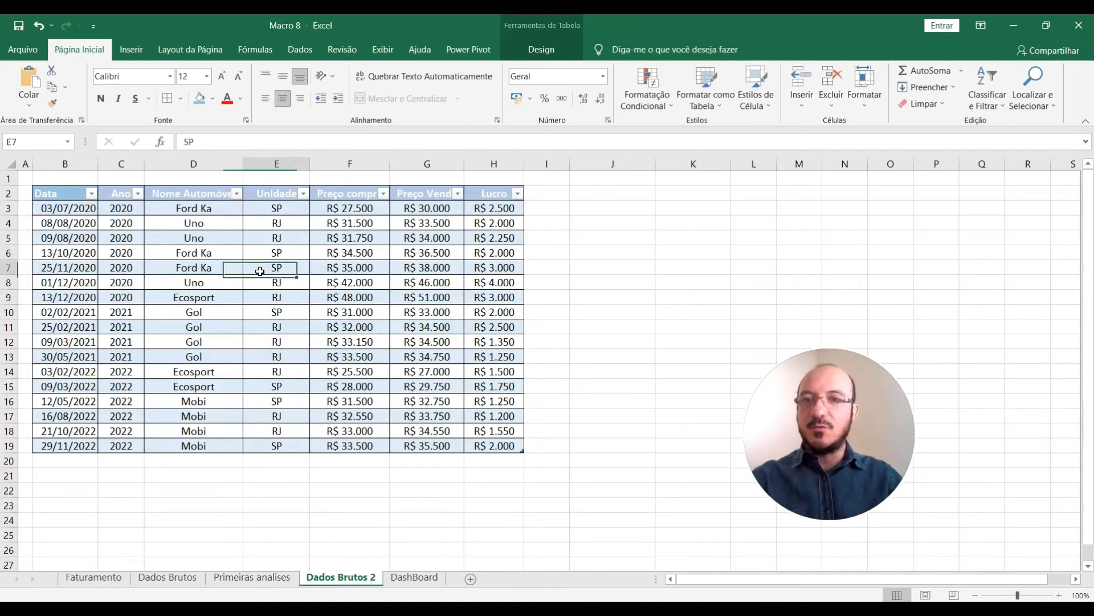
left_click(131, 49)
left_click(23, 85)
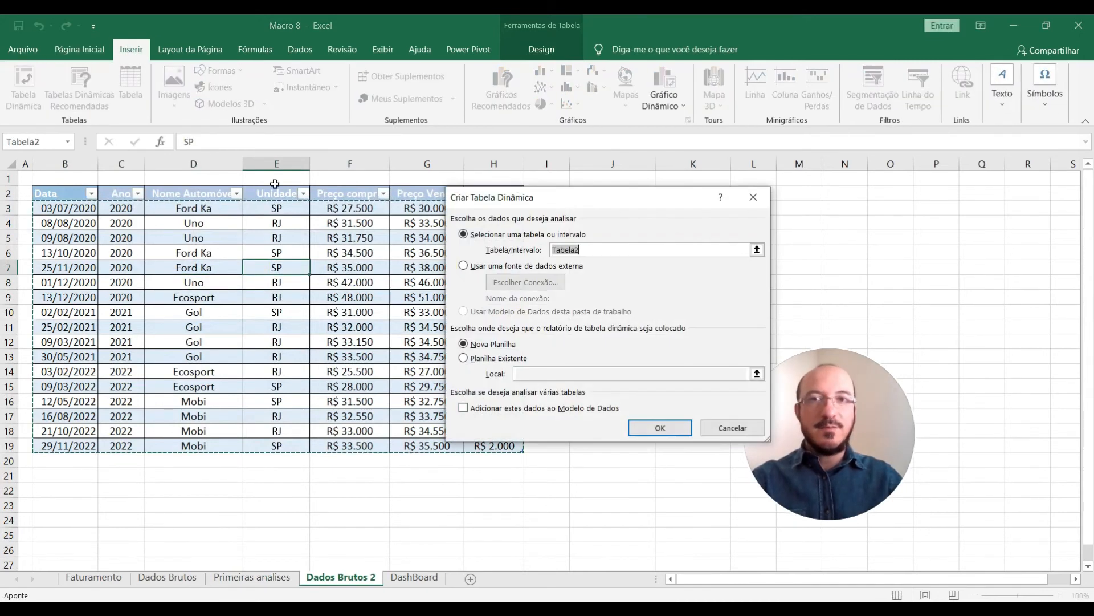
left_click(659, 429)
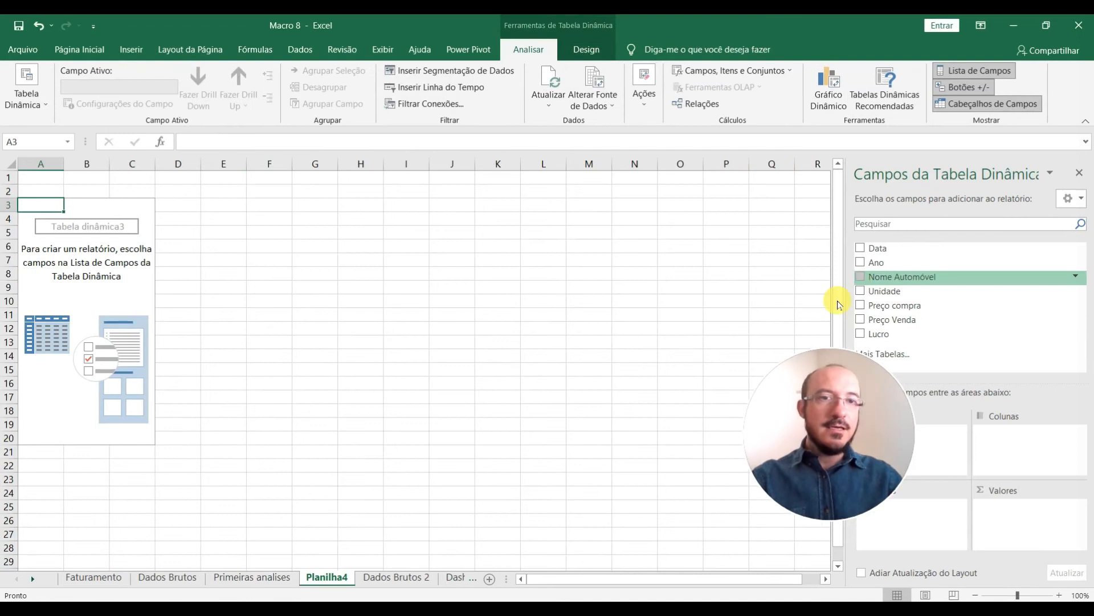
Put Unidade in the new pivot table's rows and sum Preço compra and Preço Venda as its values
left_click_drag(826, 426, 729, 445)
left_click_drag(889, 293, 876, 450)
left_click_drag(864, 292, 897, 513)
left_click_drag(886, 324, 1020, 522)
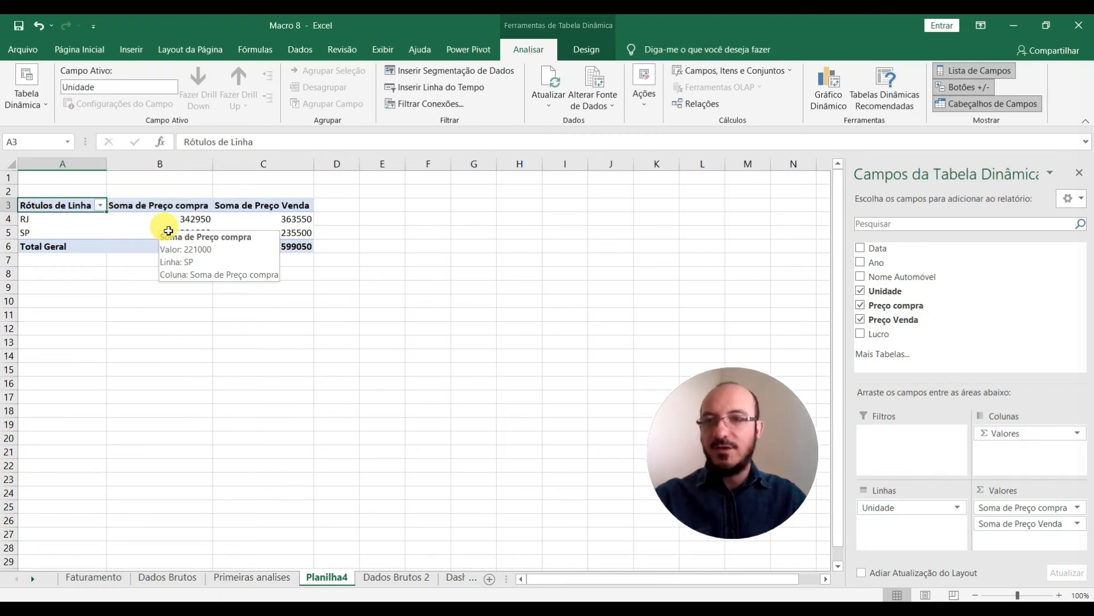
Insert slicers for Ano, Nome Automóvel and Unidade for the new pivot table
left_click(169, 231)
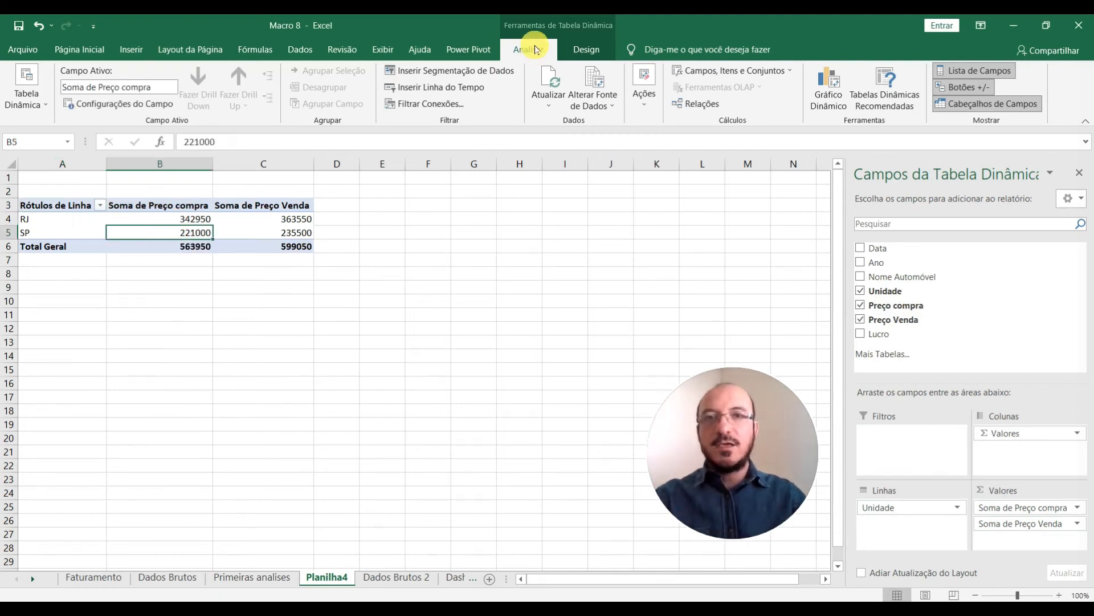
left_click(449, 70)
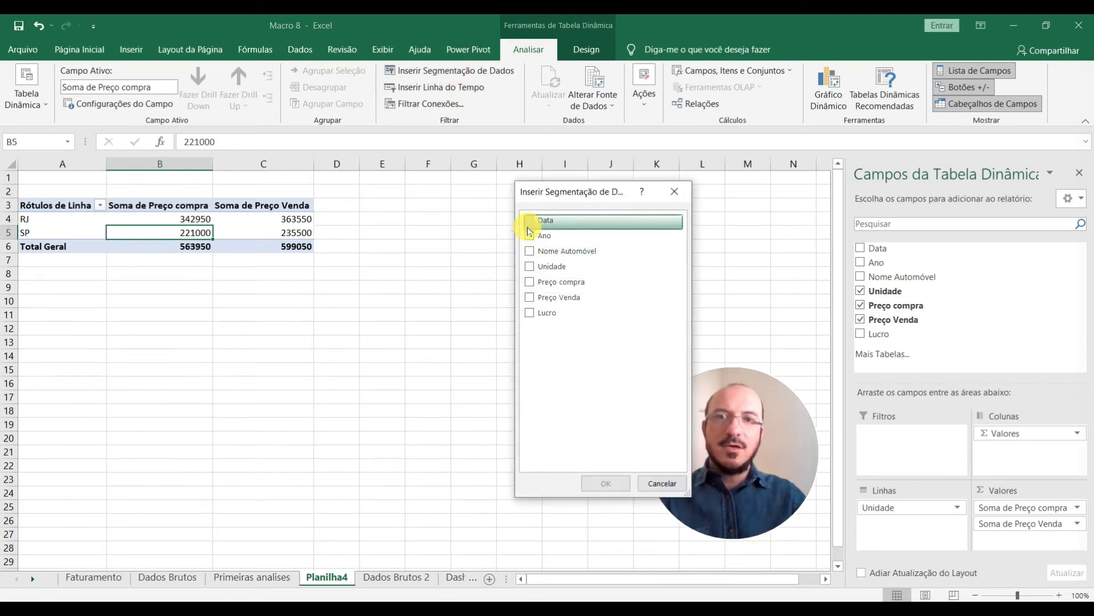
left_click(530, 222)
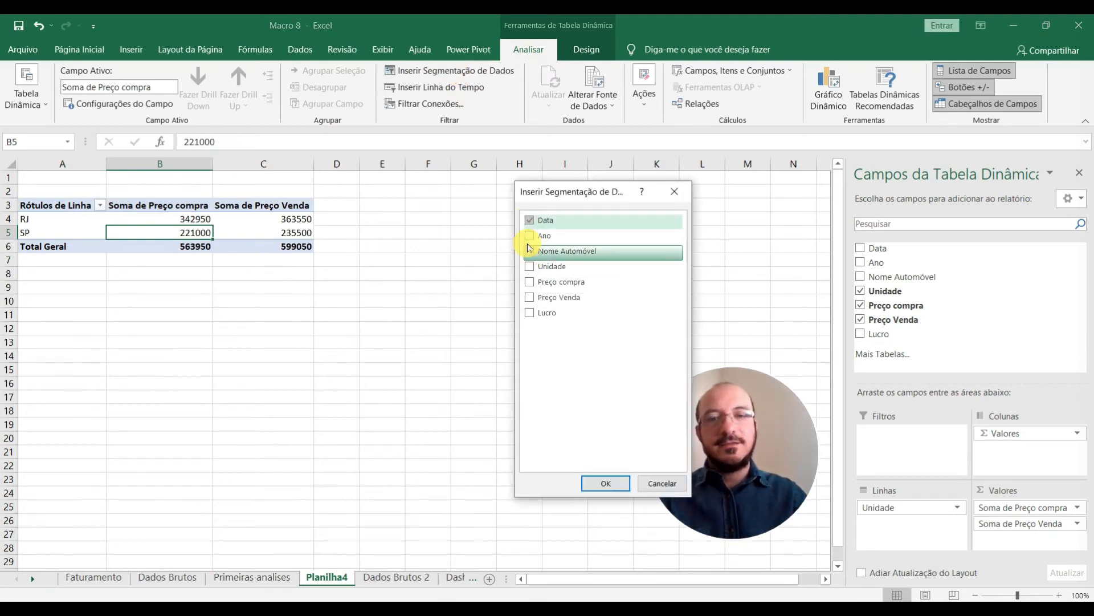
left_click(530, 236)
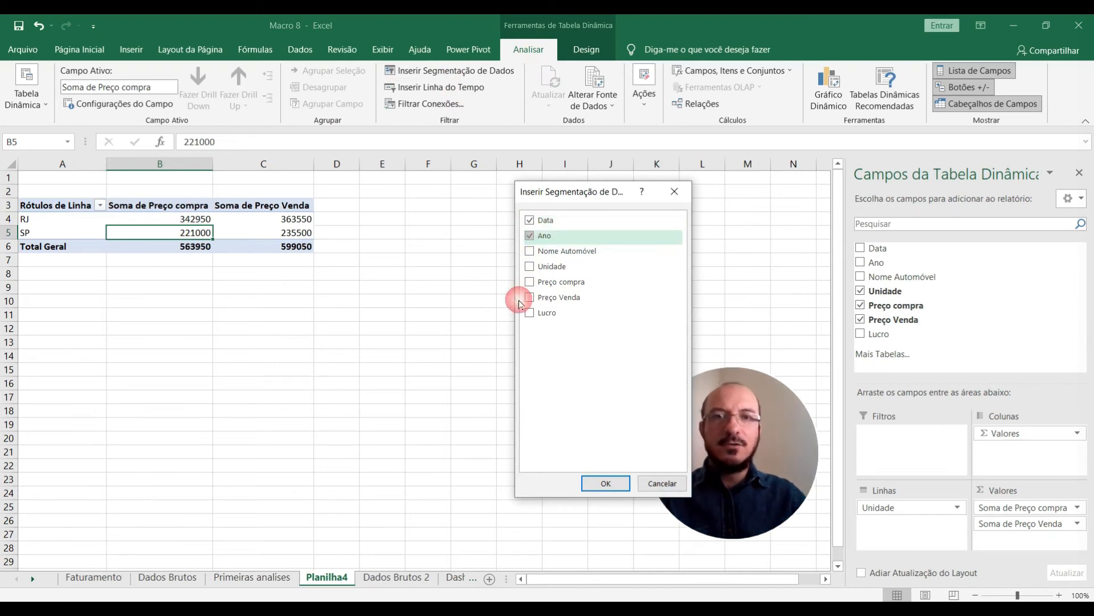
left_click(529, 252)
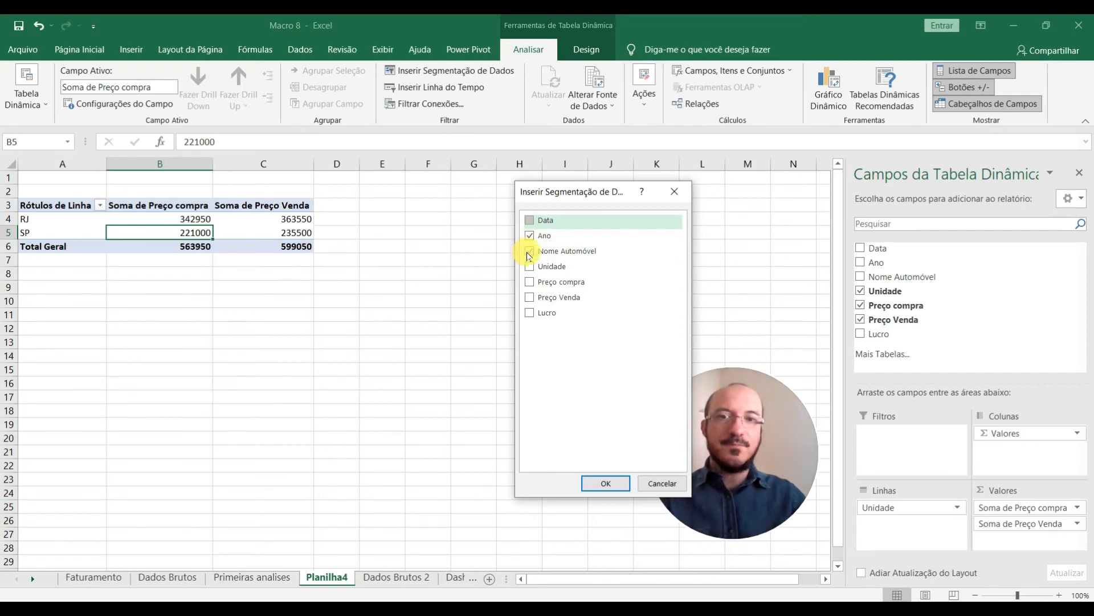
left_click(529, 267)
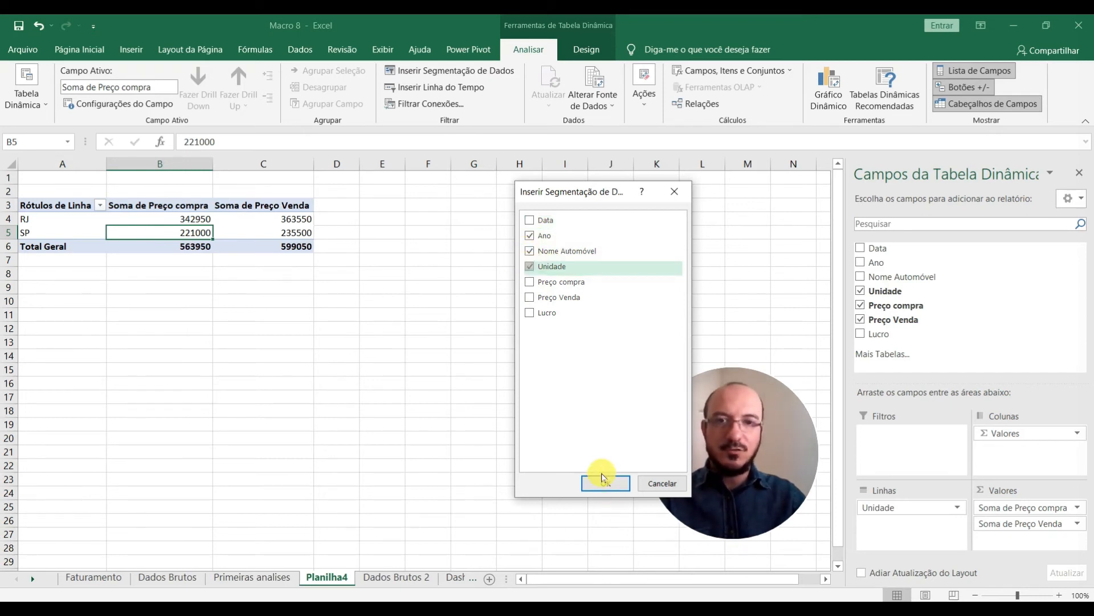
left_click(603, 483)
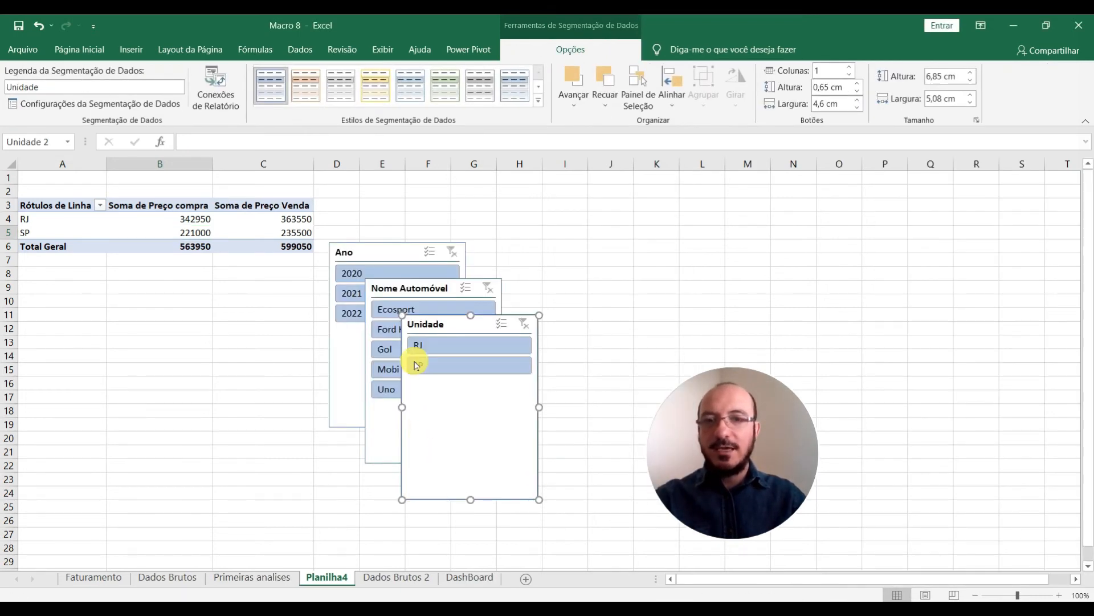
Line up the Ano, Unidade and Nome Automóvel slicers below the pivot table and shorten them, Ano to about 3.3 cm and Nome Automóvel to about 4.6 cm
left_click_drag(388, 262, 267, 292)
left_click(153, 294)
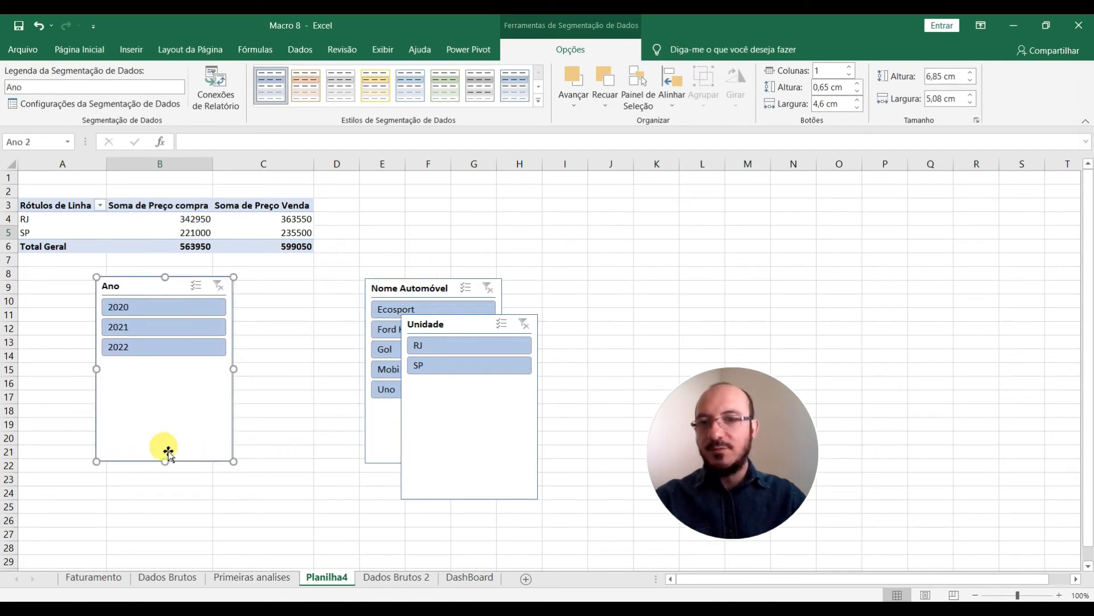
left_click_drag(165, 374, 165, 368)
left_click_drag(436, 327, 277, 289)
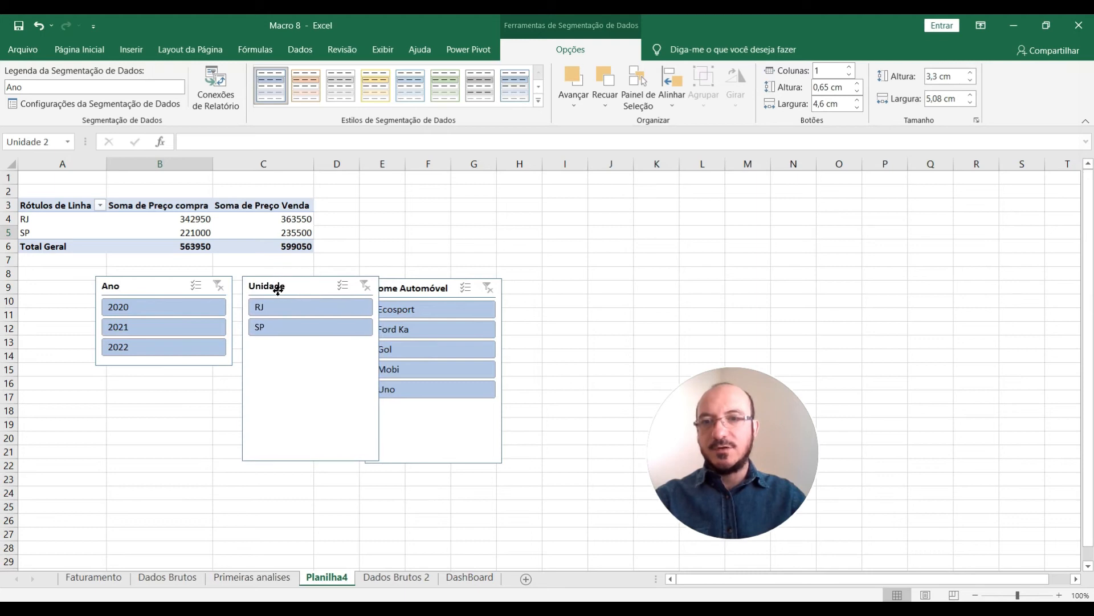
left_click(318, 450)
left_click_drag(315, 466, 318, 345)
left_click_drag(399, 293, 420, 292)
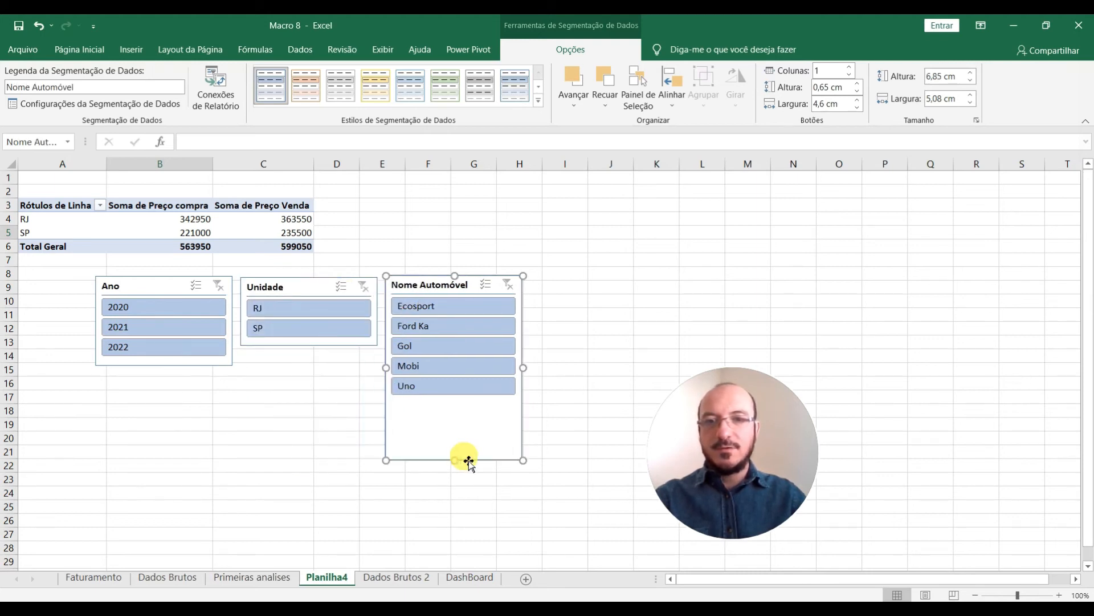
left_click_drag(454, 460, 461, 399)
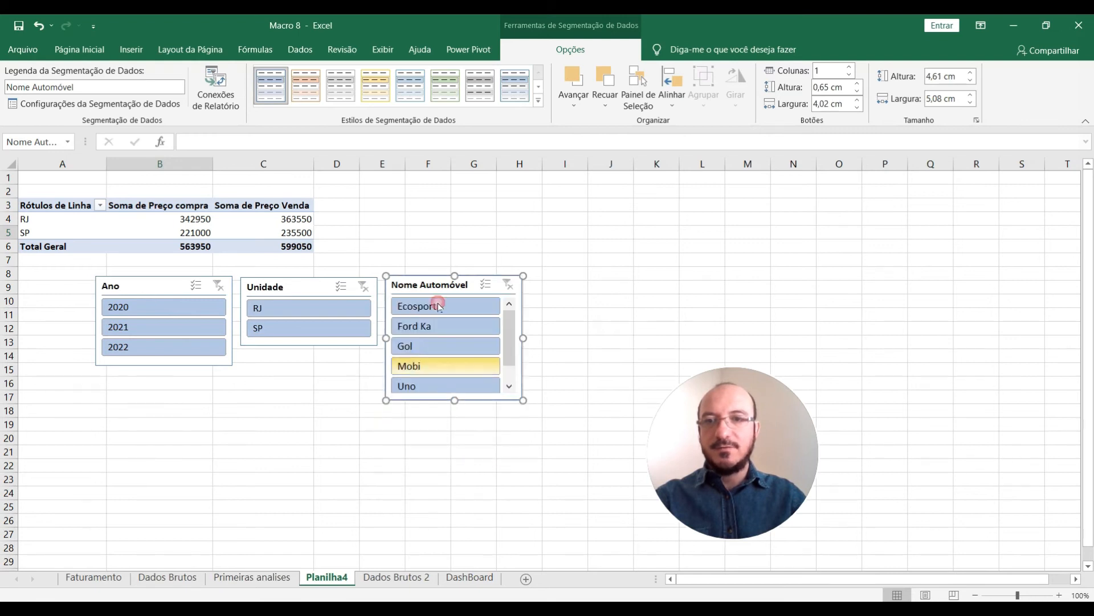
Insert a clustered bar chart (Barras Agrupadas) from the purchase and sale price pivot table and place it beside the table
left_click(427, 233)
left_click(171, 221)
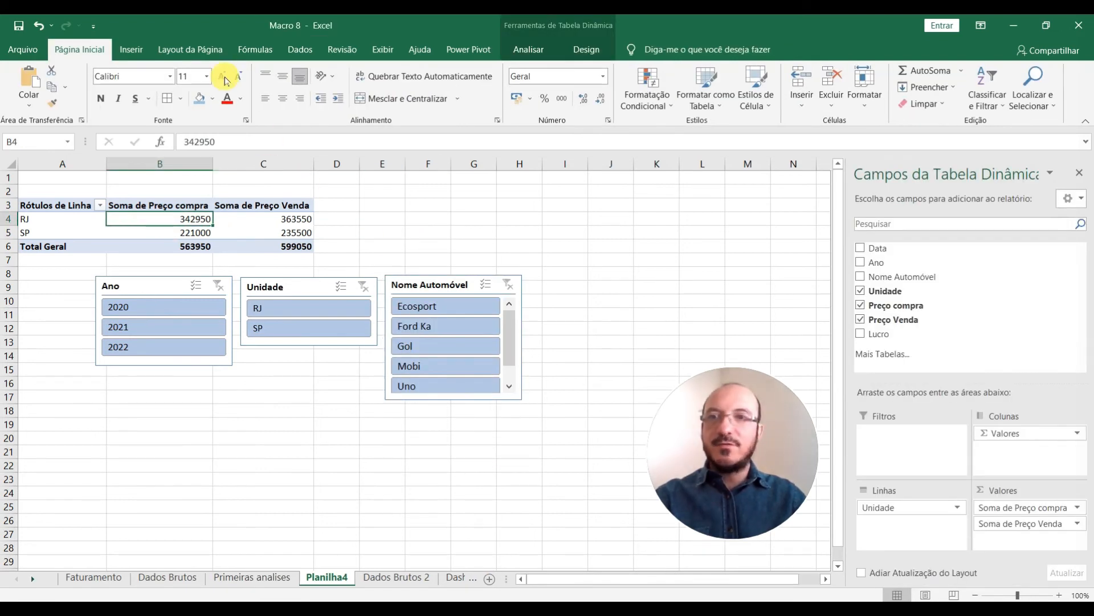
left_click(131, 50)
left_click(517, 101)
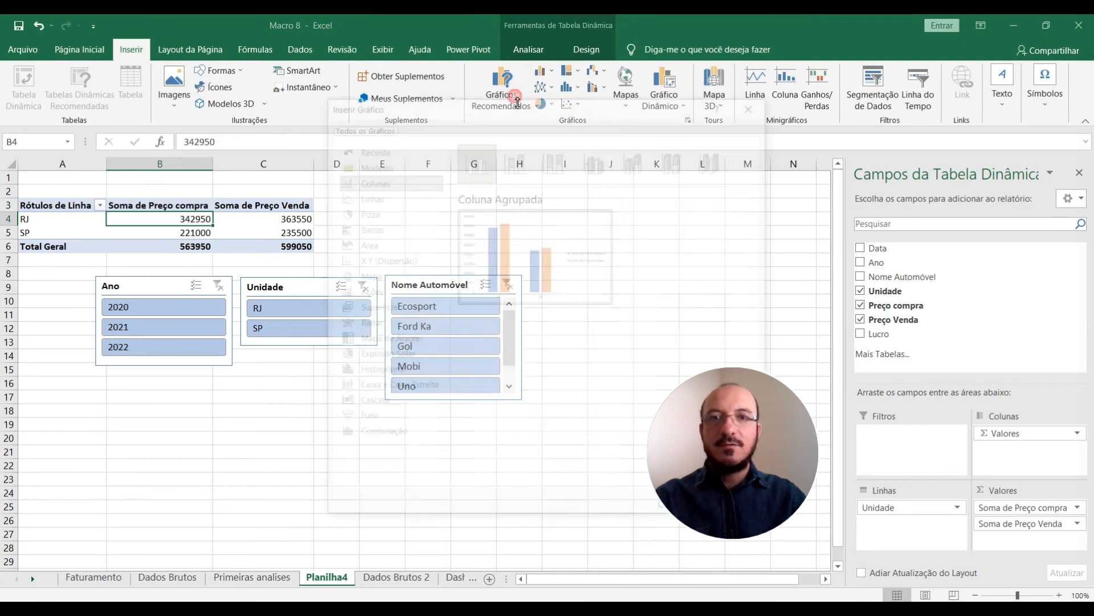
left_click(365, 196)
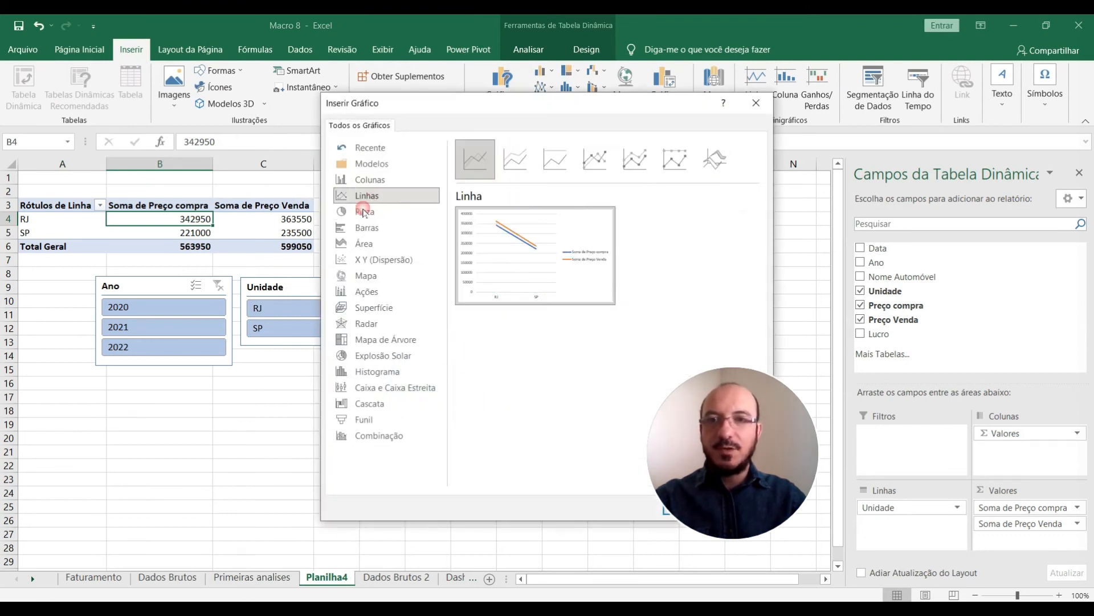
left_click(365, 212)
left_click(363, 231)
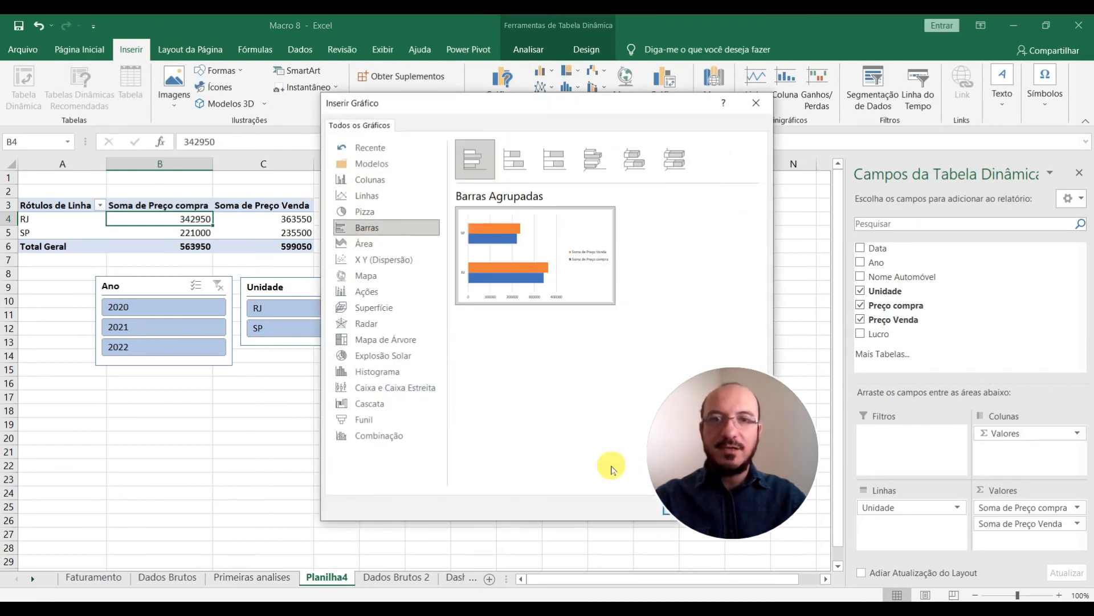
left_click_drag(566, 107, 389, 107)
left_click(510, 507)
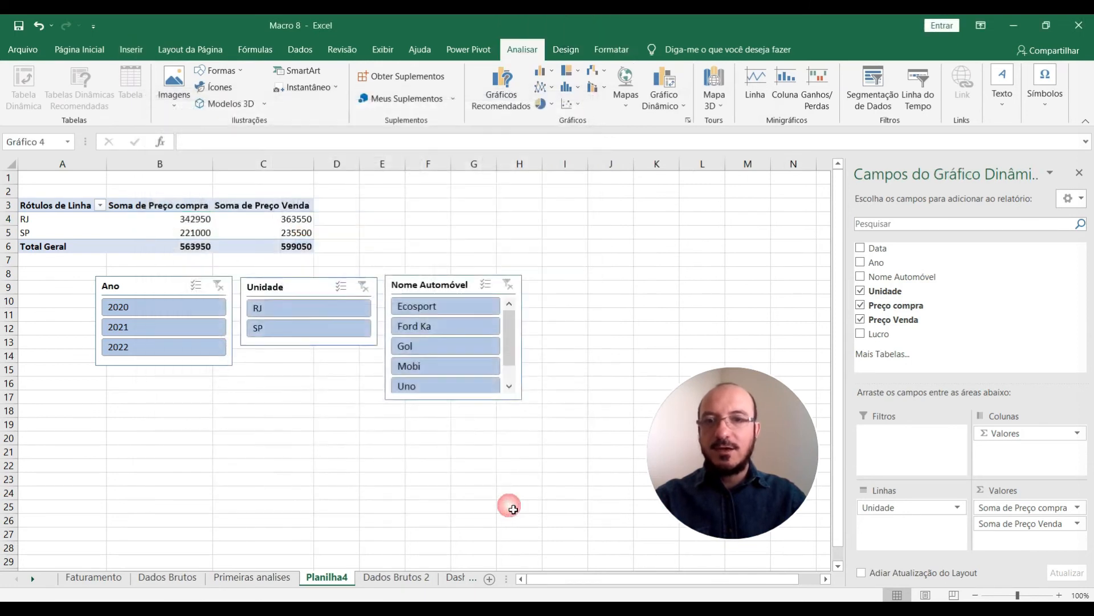
left_click_drag(500, 277, 599, 206)
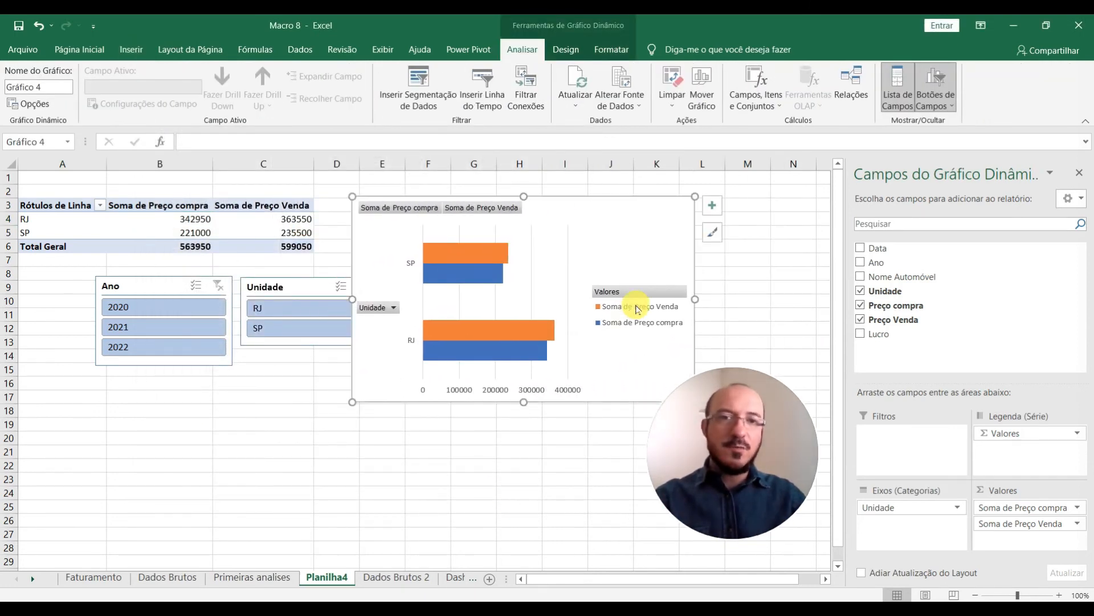
Summarize both the Preço compra and Preço Venda value fields by average (Média)
left_click(1051, 511)
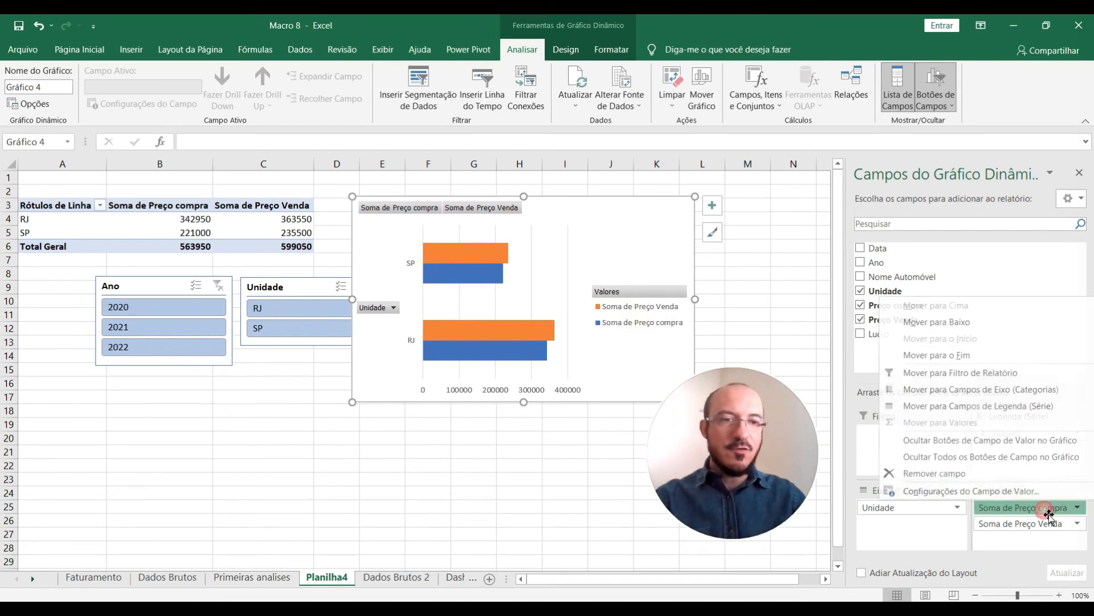
left_click(969, 559)
left_click(482, 347)
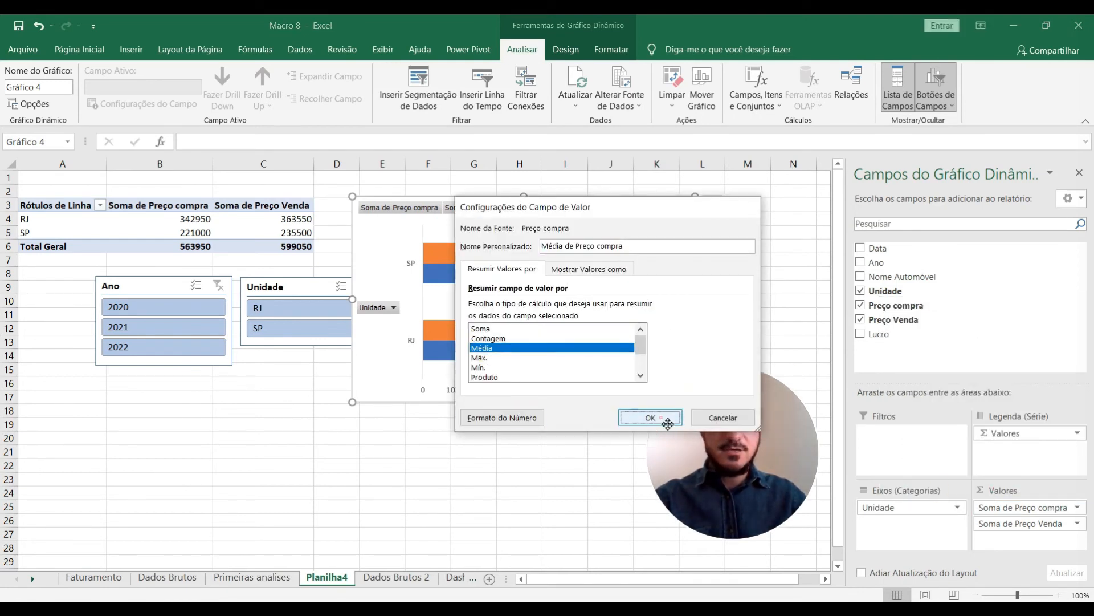
left_click(667, 423)
left_click(1026, 523)
left_click(986, 505)
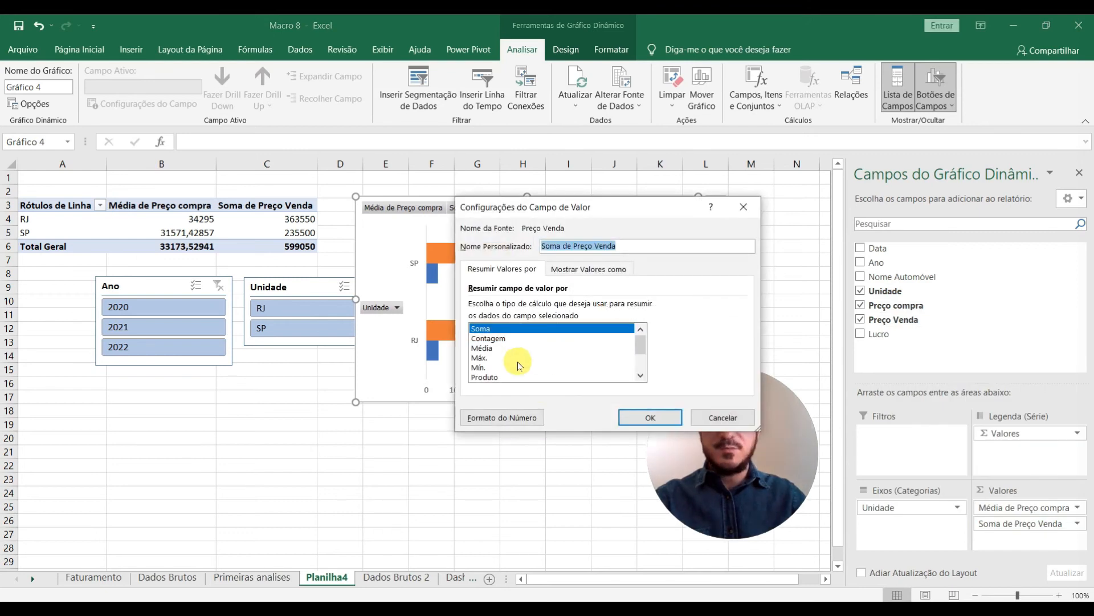
left_click(483, 348)
left_click(635, 419)
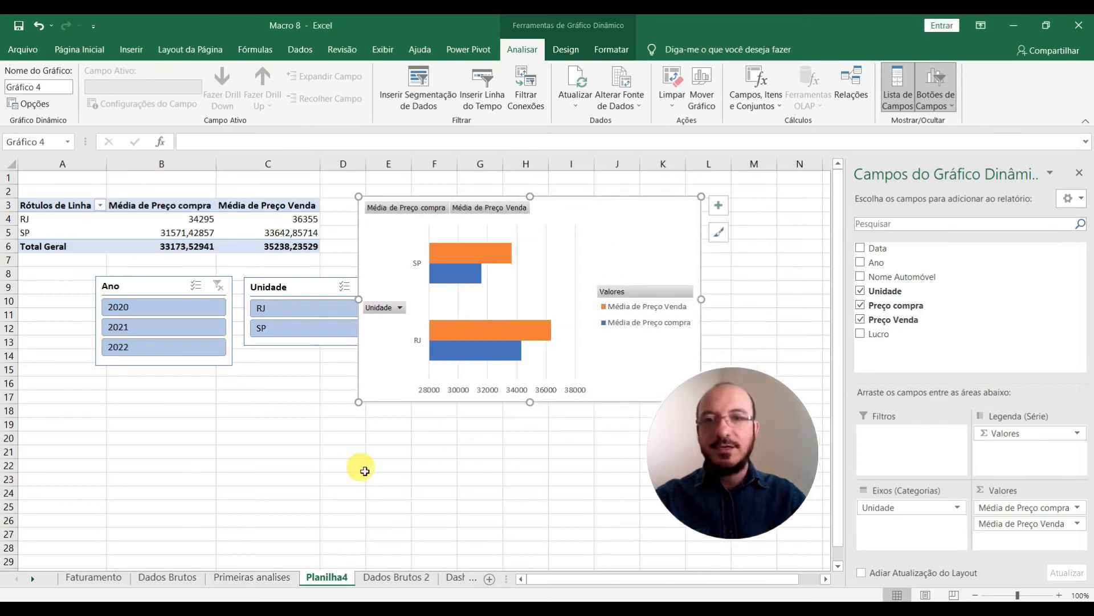
Move the bar chart clear of the Unidade slicer, then copy it to the DashBoard sheet and place it to the right of the column chart
left_click(361, 464)
left_click_drag(606, 207, 734, 239)
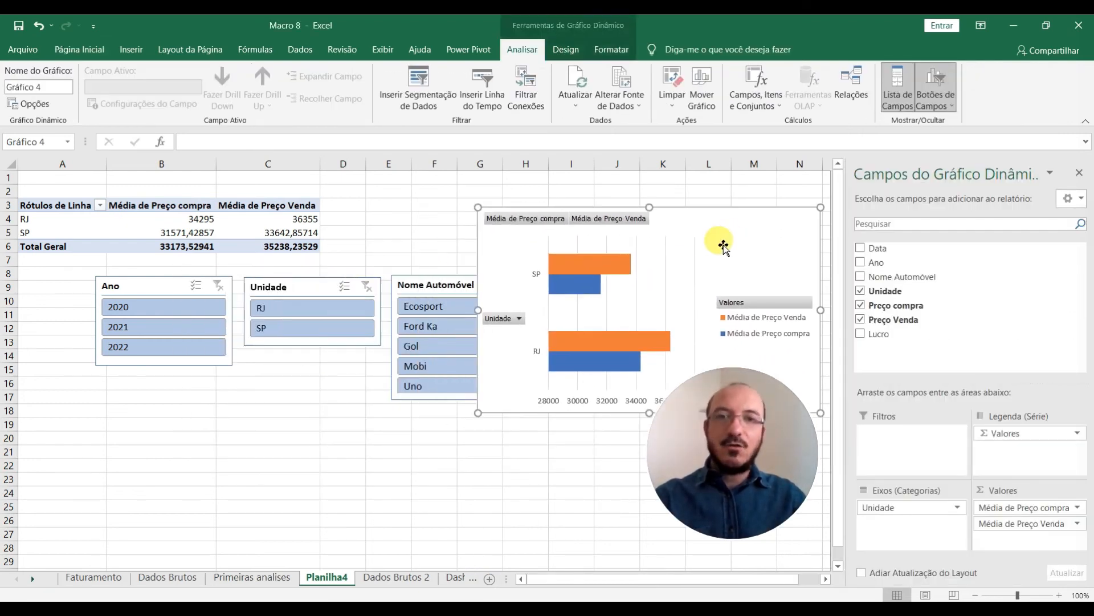
left_click(396, 578)
left_click(462, 577)
left_click(665, 231)
key("ctrl+v")
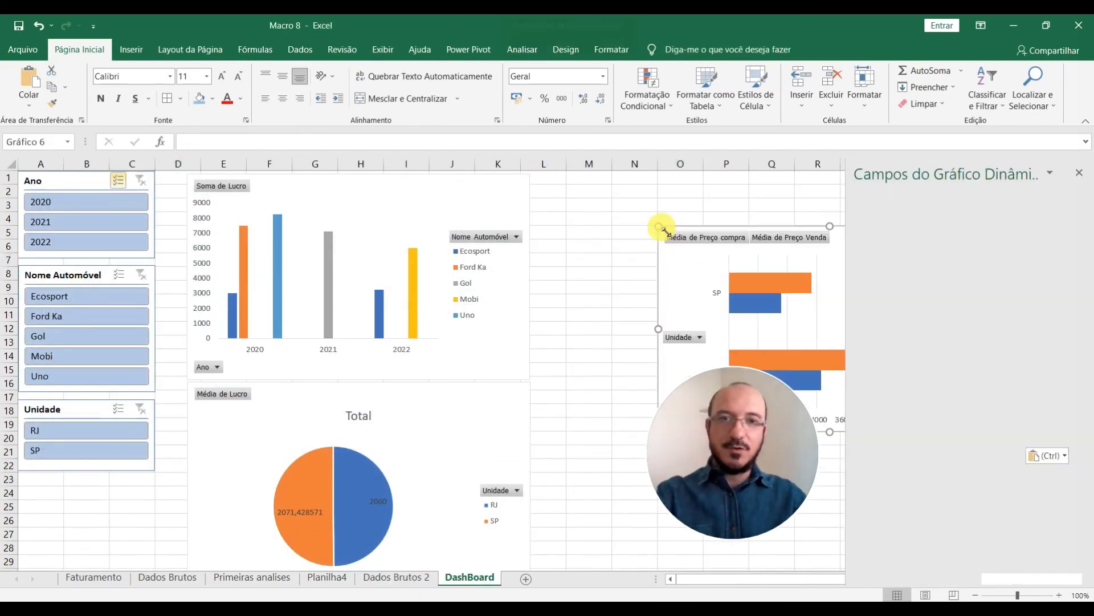
left_click_drag(689, 271, 576, 217)
left_click(538, 273)
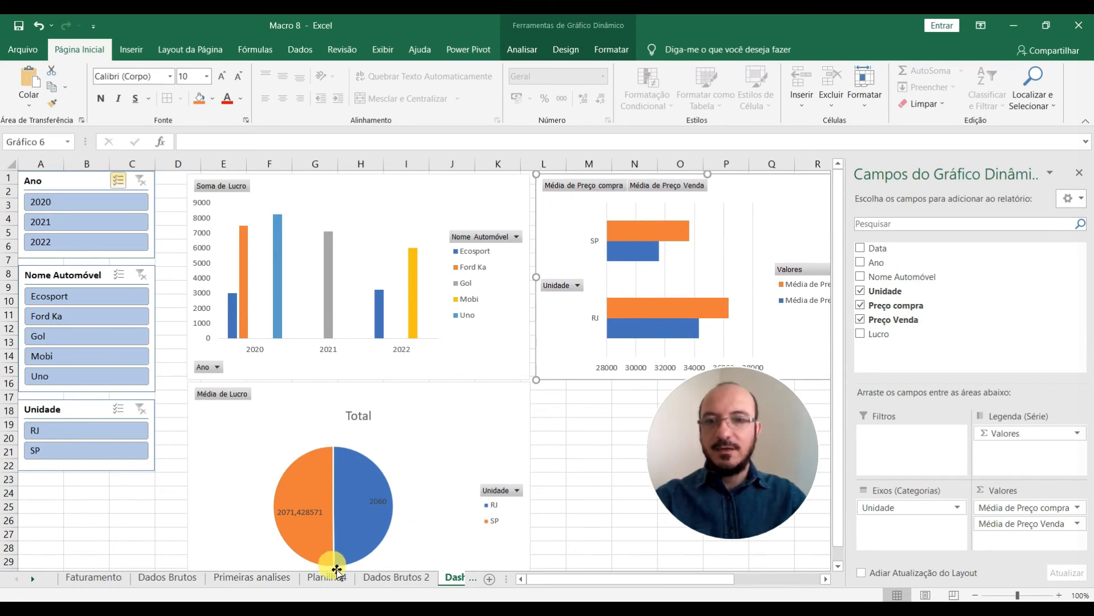
Copy the Ano slicer from Planilha4 to the DashBoard sheet and place it directly below the Unidade slicer
left_click(315, 578)
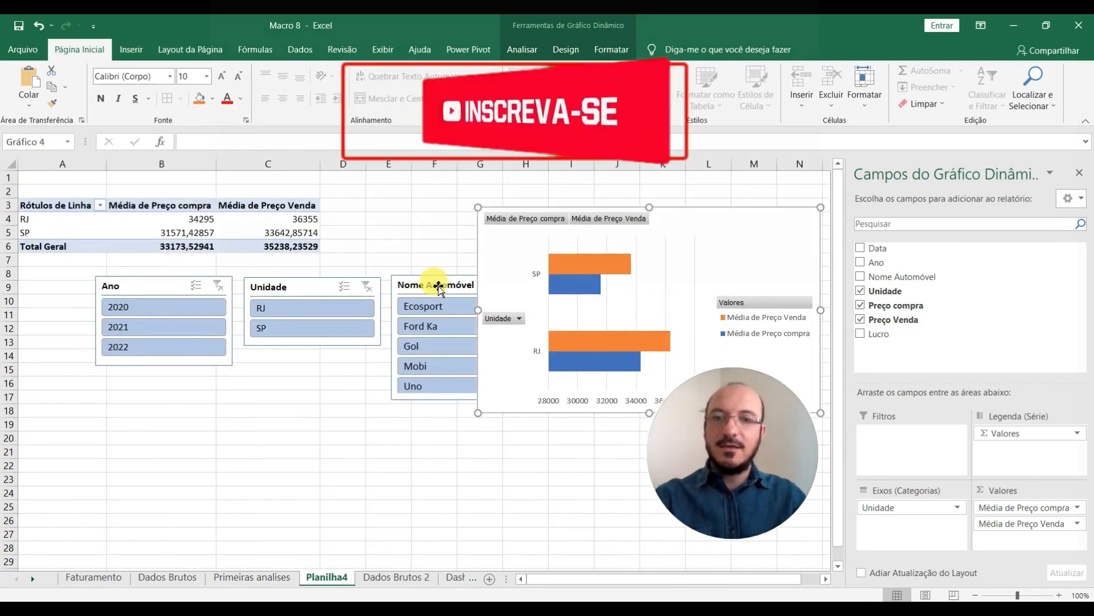
left_click(428, 287)
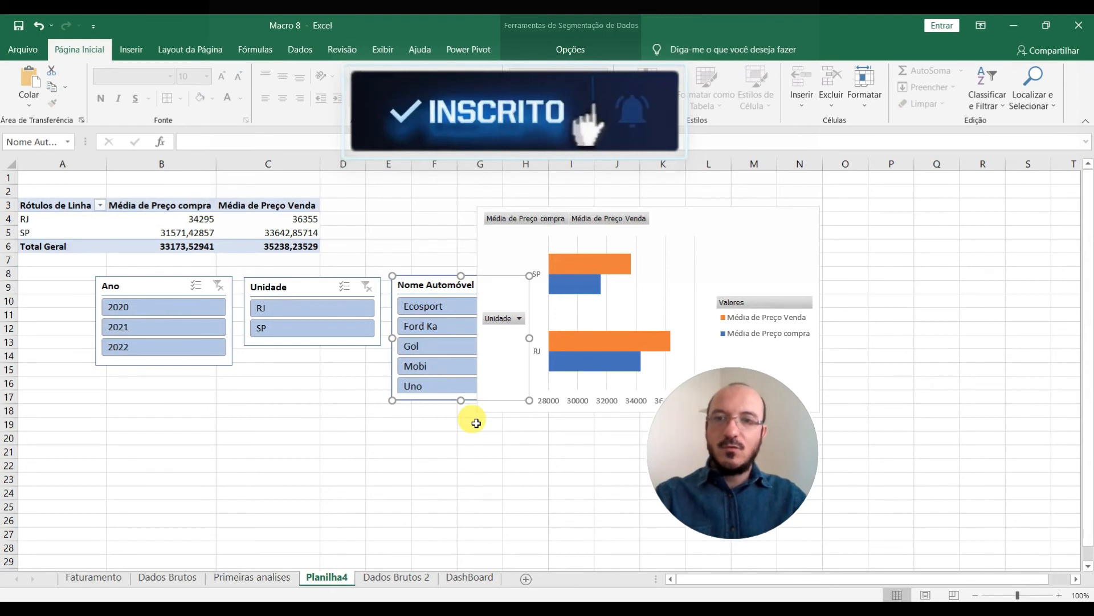
left_click(166, 285)
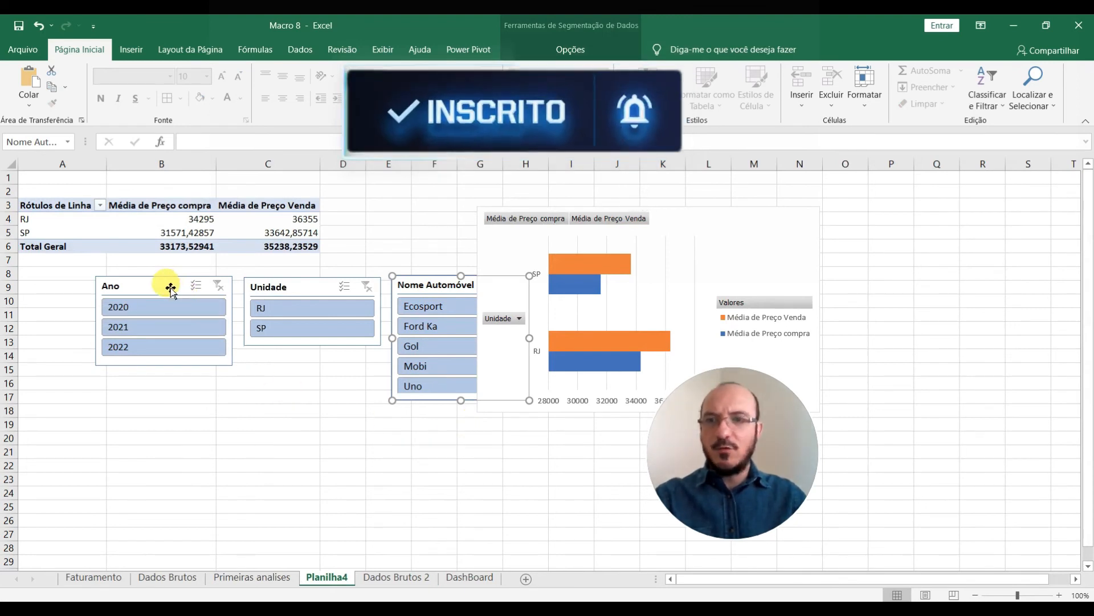
left_click(471, 576)
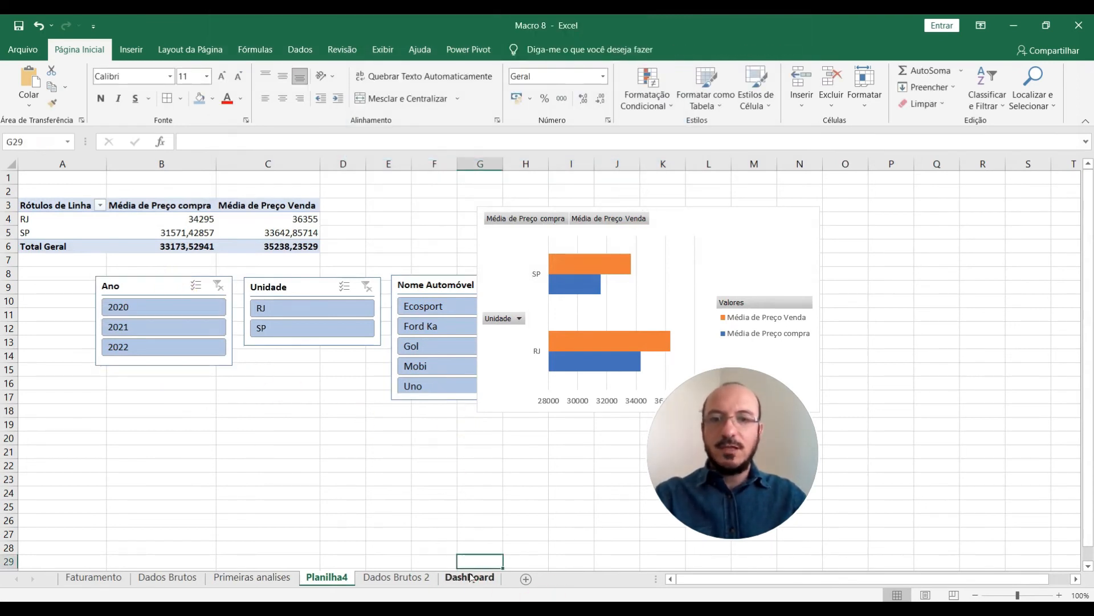
left_click(557, 422)
key("ctrl+v")
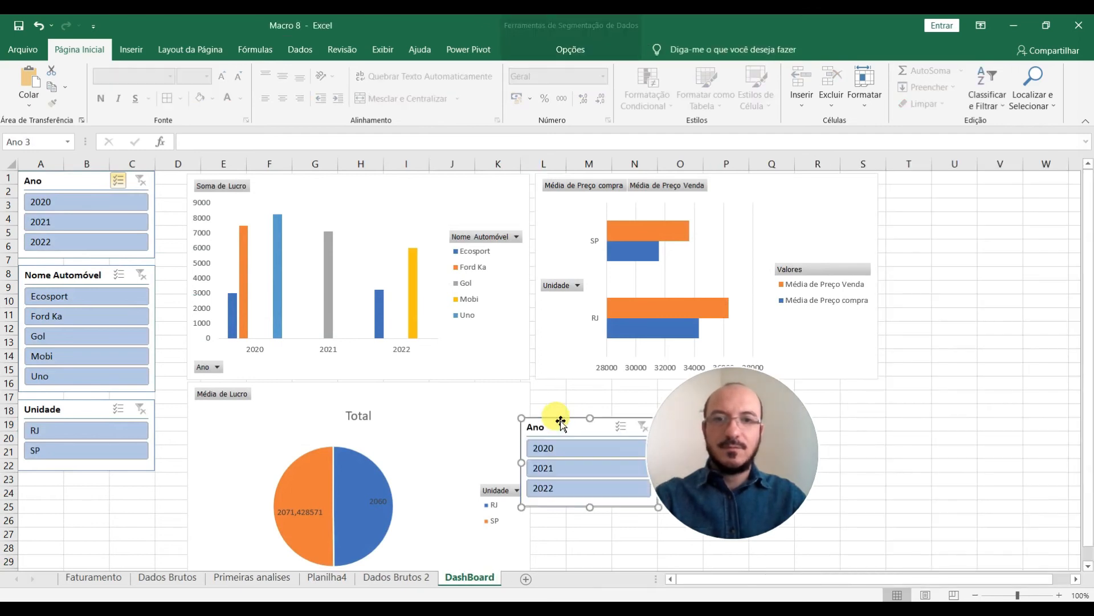
left_click_drag(562, 430, 56, 497)
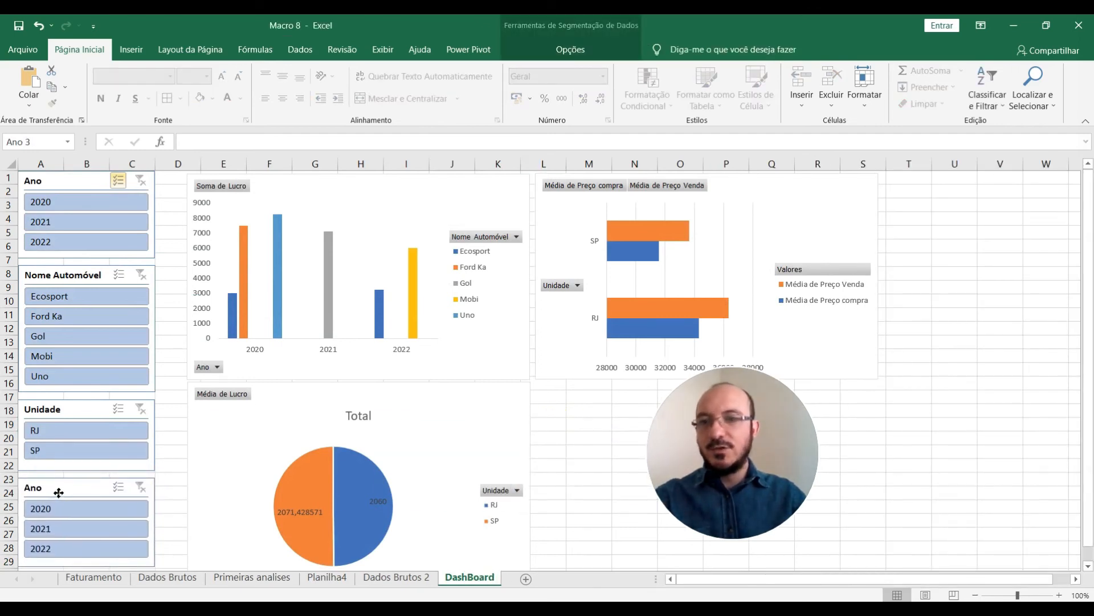
Test both Ano slicers on the DashBoard sheet by toggling 2020 in the upper one and filtering the lower one to 2020, clearing each filter
left_click(40, 206)
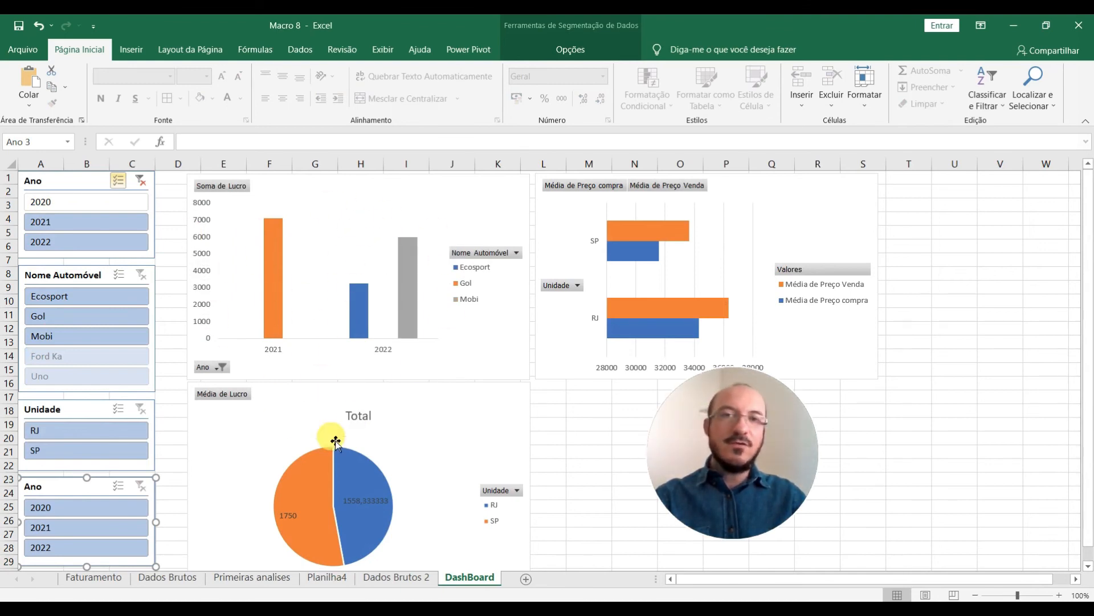
left_click(97, 204)
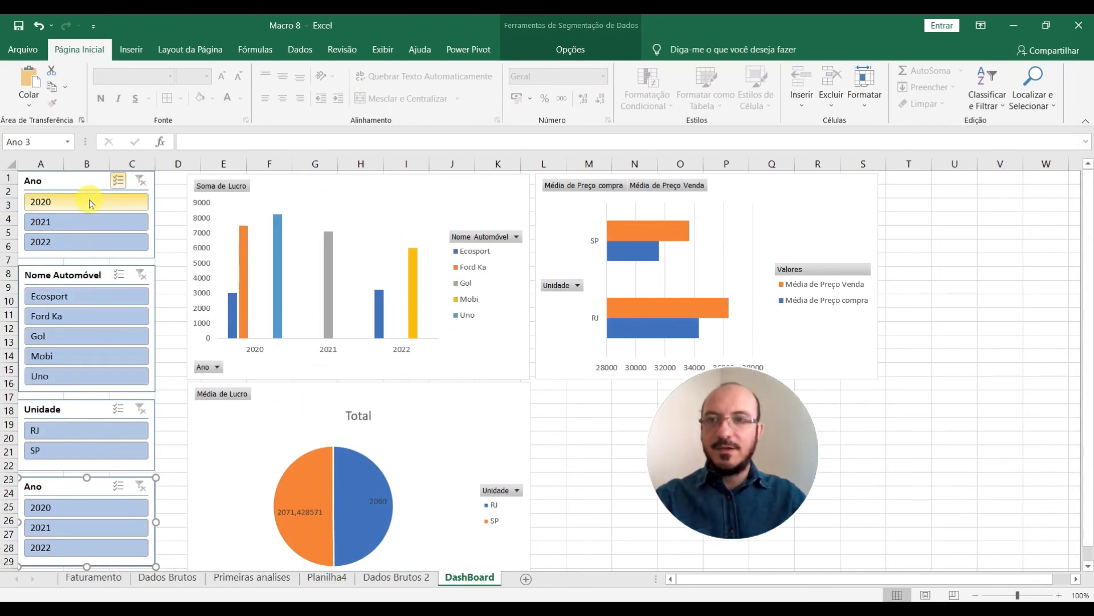
left_click(105, 511)
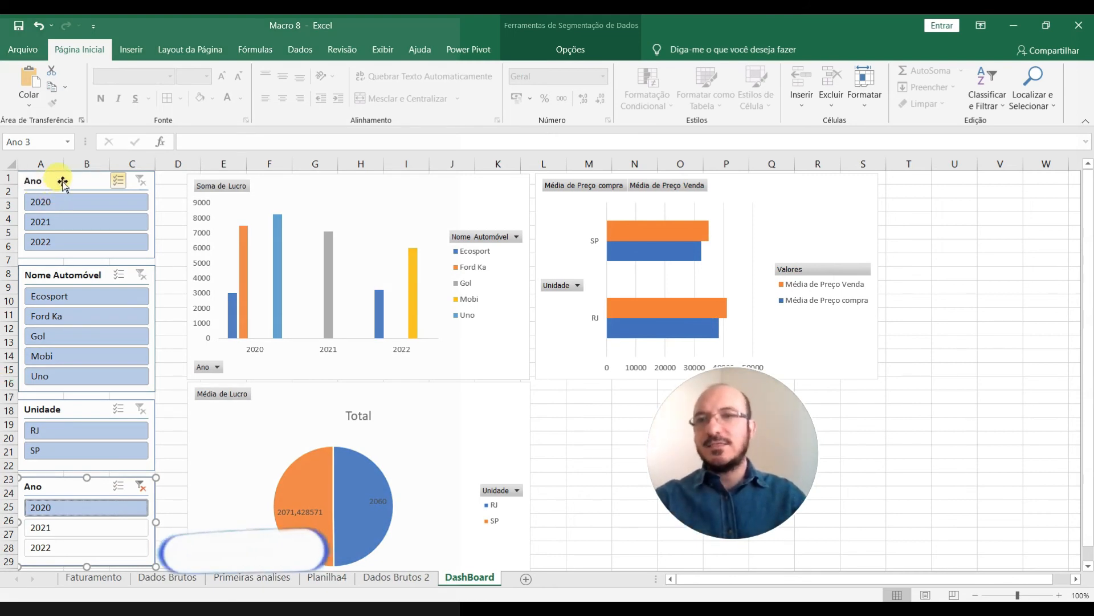
left_click(78, 490)
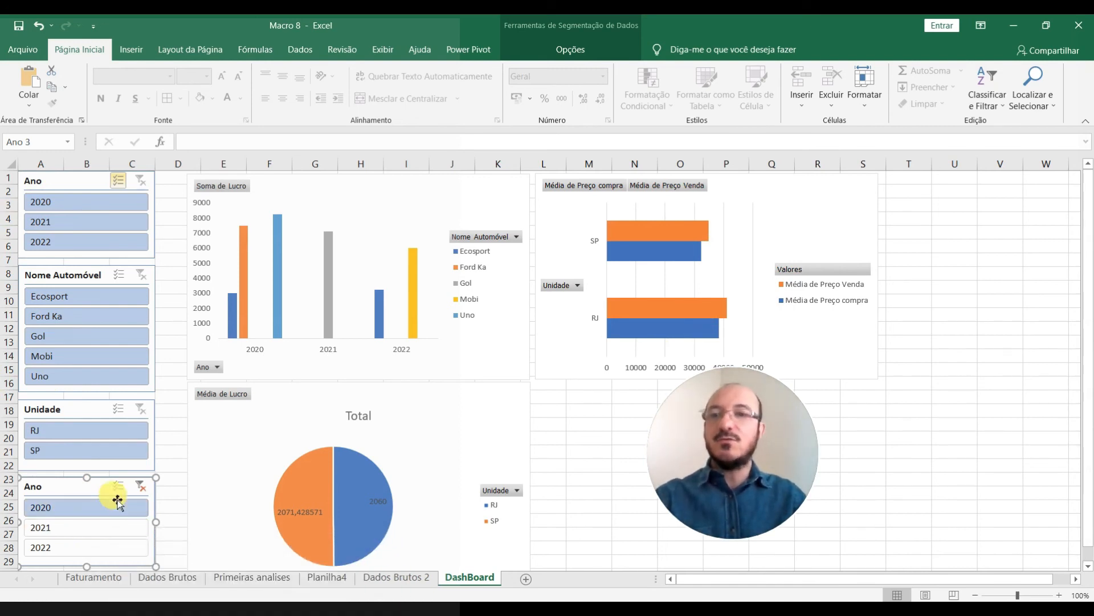
left_click(139, 486)
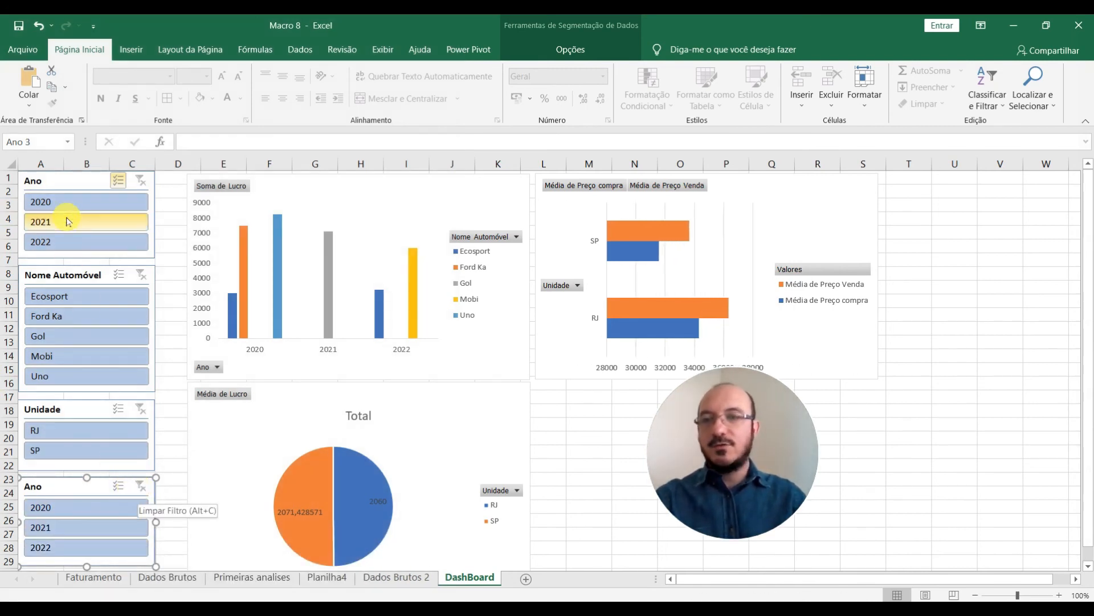
left_click(350, 188)
left_click(260, 423)
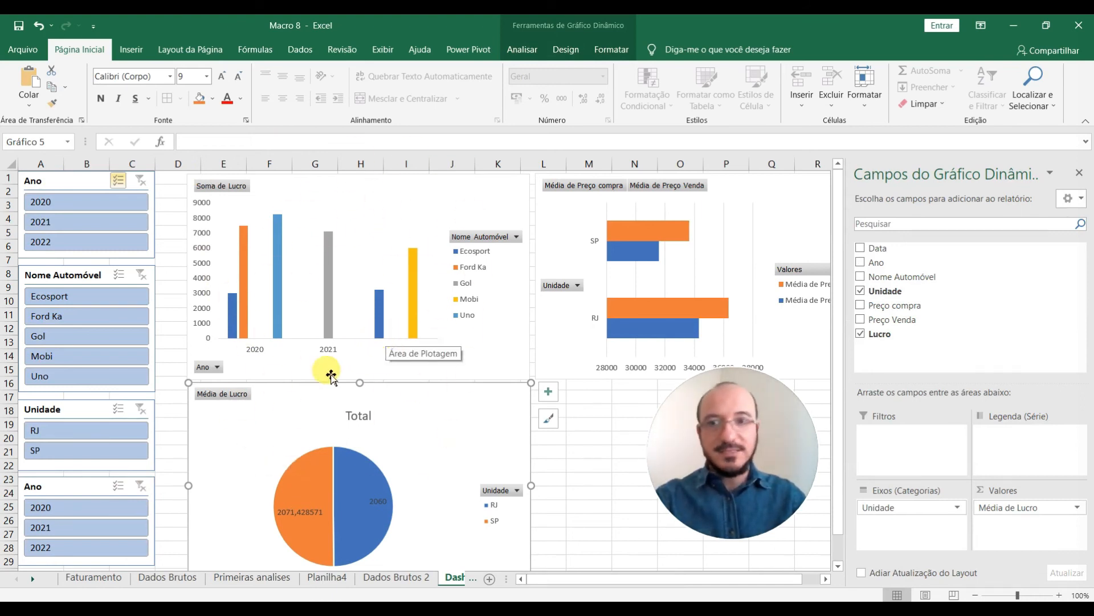
Rename the Planilha4 sheet as Segunda analise
left_click(328, 578)
right_click(328, 578)
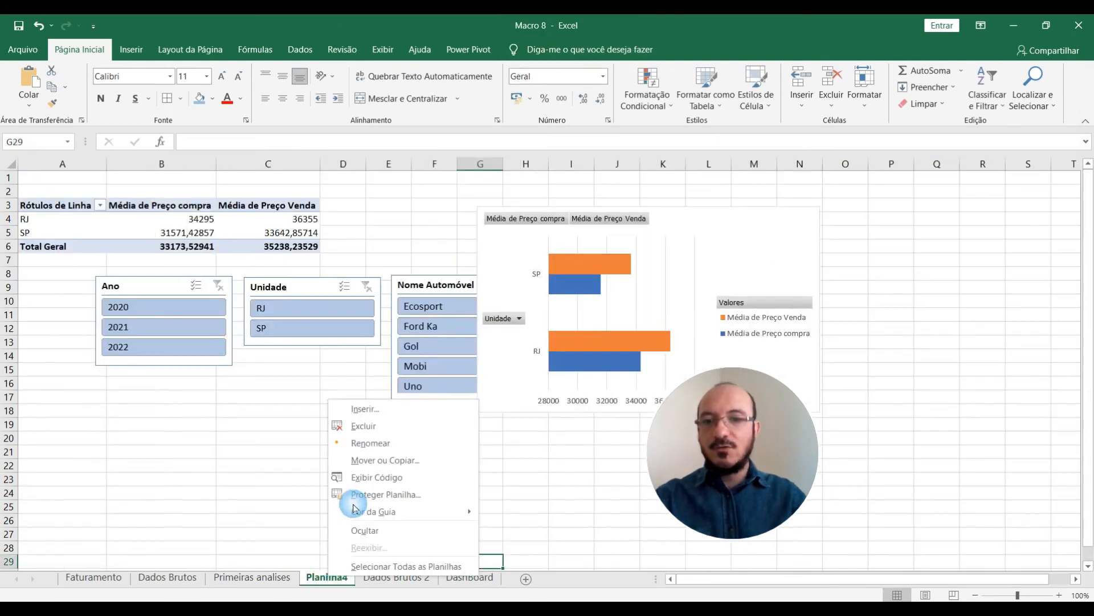
left_click(368, 443)
type("S")
left_click(375, 450)
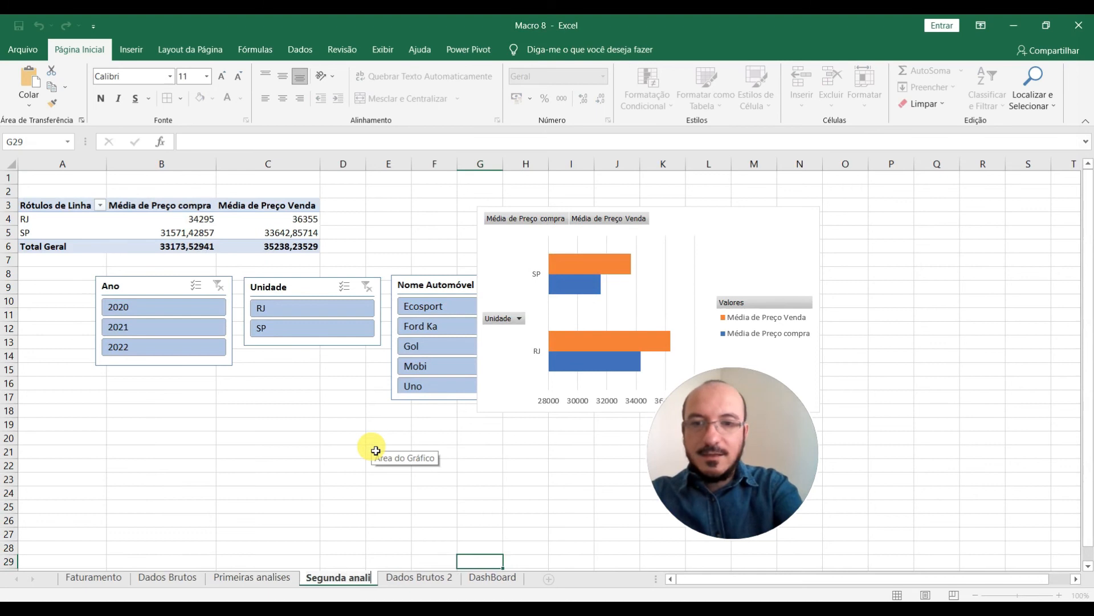
left_click(341, 437)
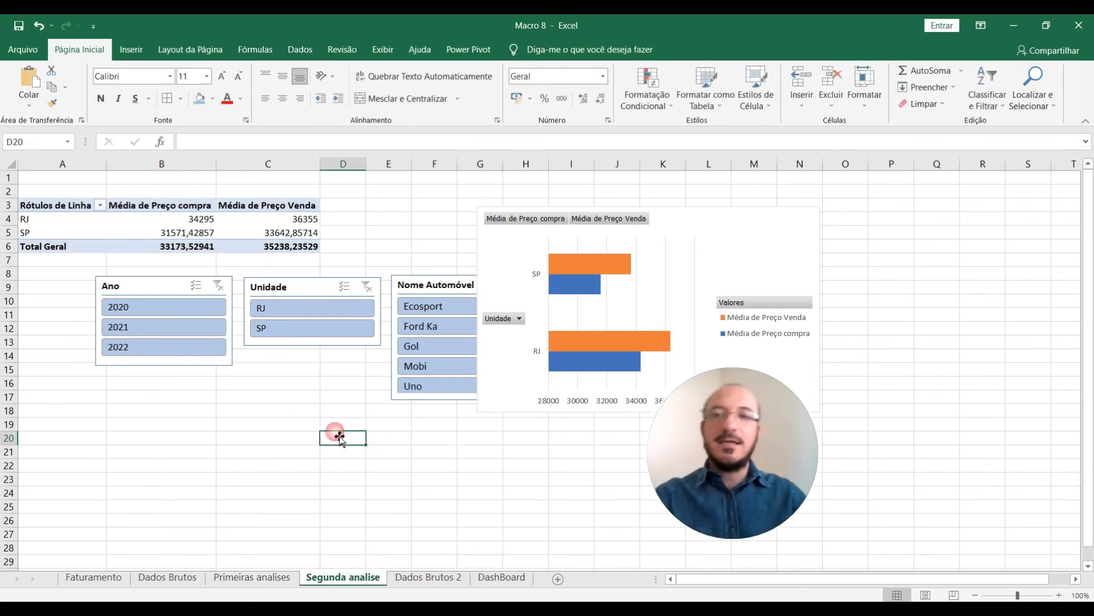
Move the bar chart on the Segunda analise sheet clear of the Nome Automóvel slicer
left_click(178, 285)
left_click(283, 290)
left_click(435, 286)
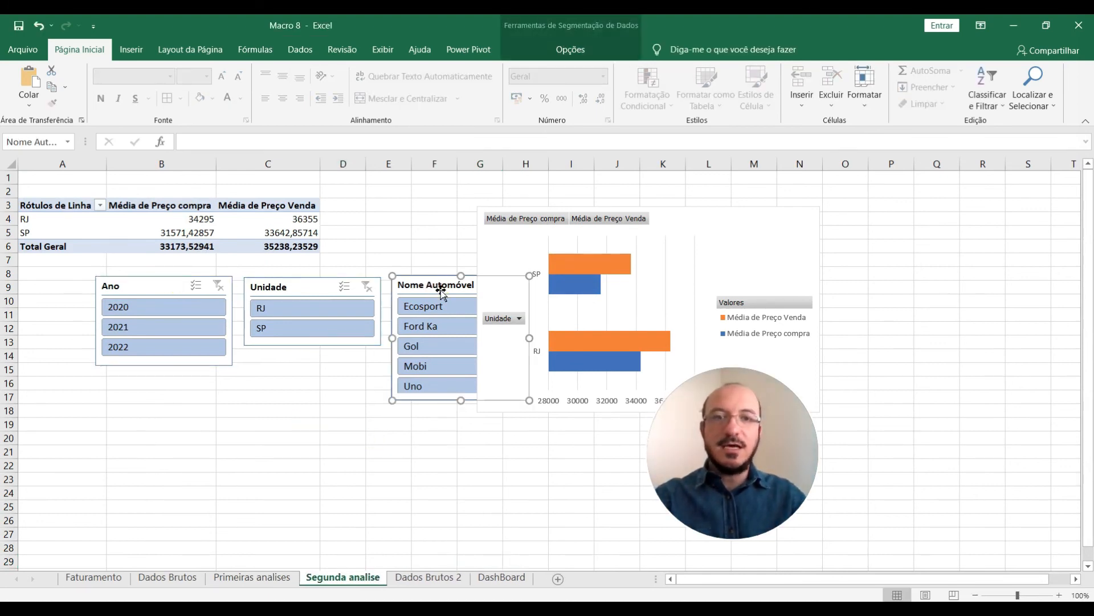
left_click_drag(778, 218, 868, 196)
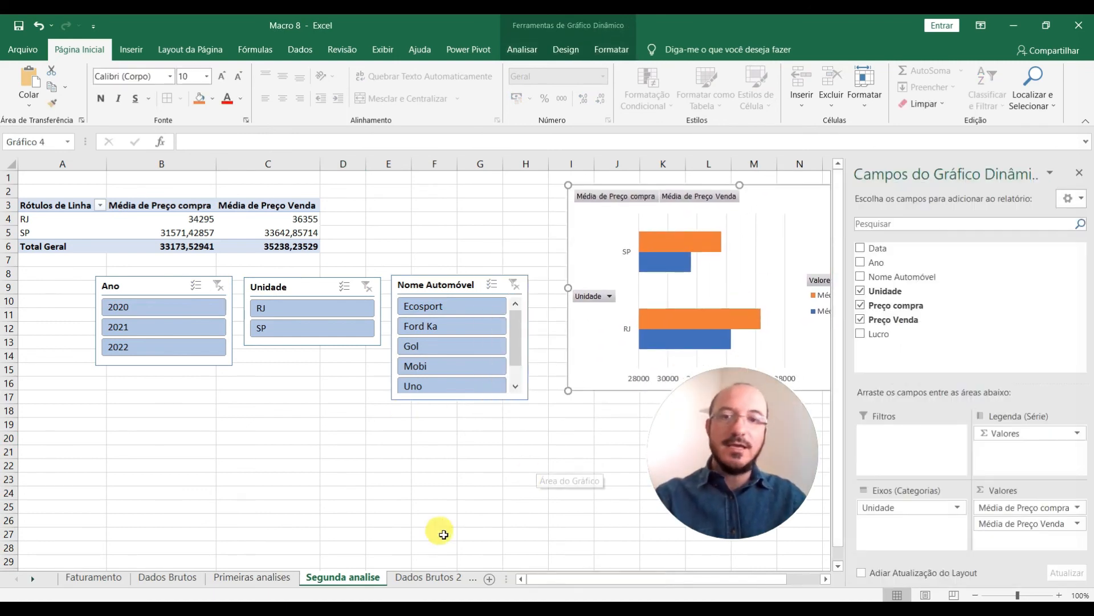
Filter the average-price bar chart on the DashBoard sheet to 2020 with the lower Ano slicer, and clear that filter
left_click(422, 576)
left_click(431, 578)
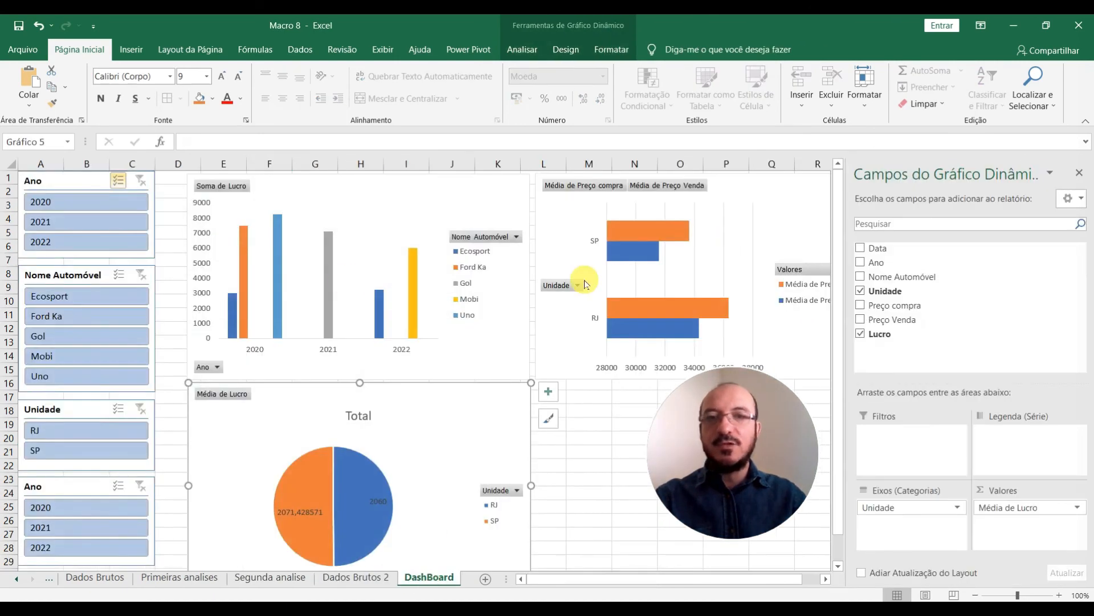
left_click(560, 212)
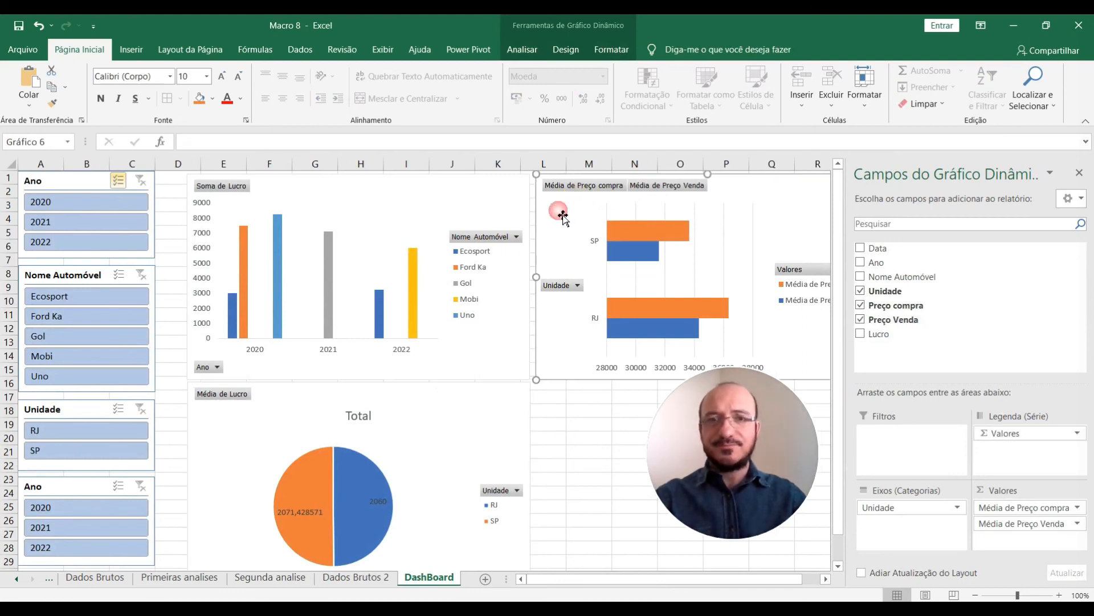
left_click(62, 489)
left_click(86, 507)
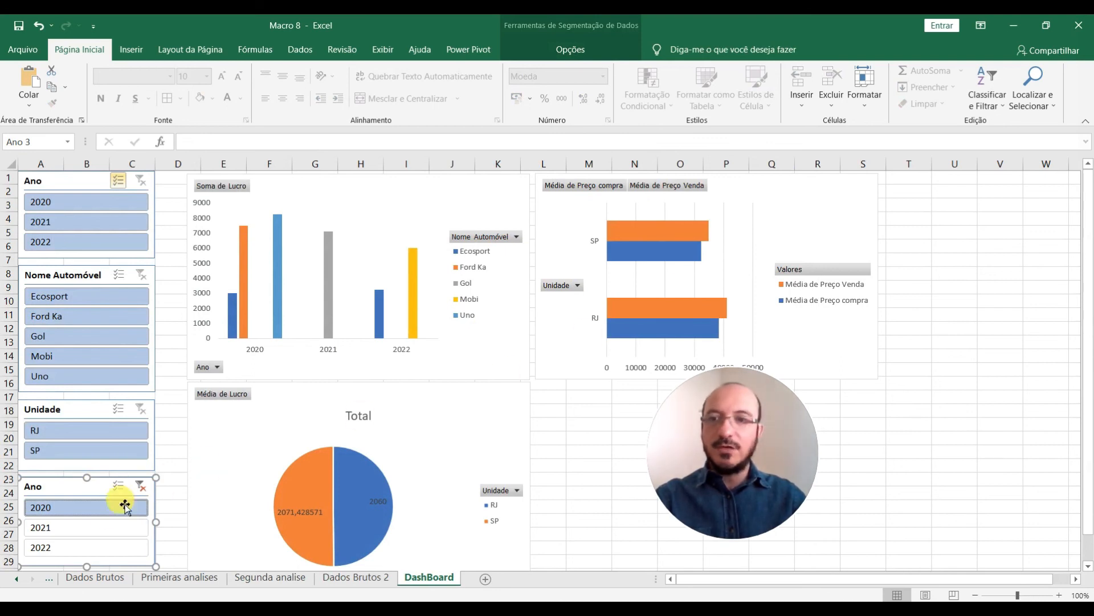
left_click(139, 488)
Shift the bar chart on the Segunda analise sheet closer to the Nome Automóvel slicer
left_click(268, 577)
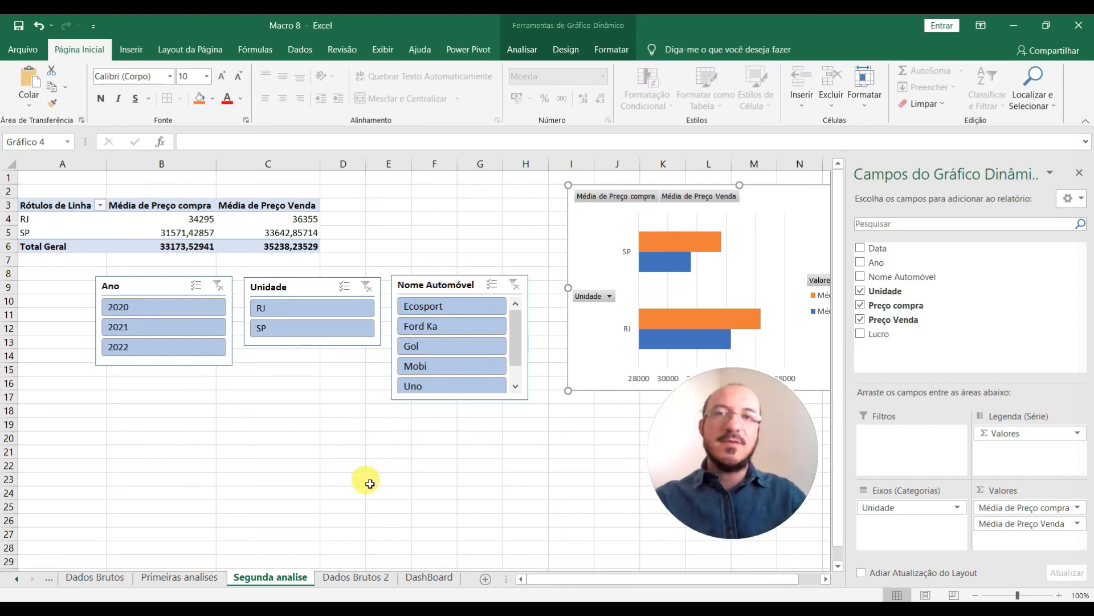
left_click_drag(622, 207, 587, 201)
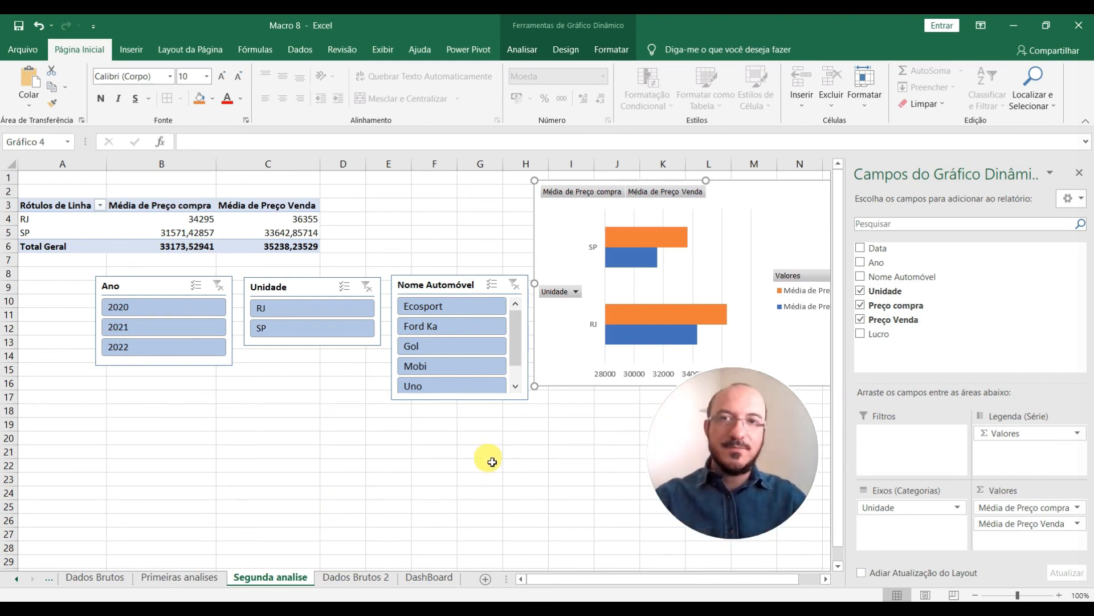
Hide the cell gridlines (Linhas de Grade) on the DashBoard sheet
left_click(432, 577)
left_click_drag(751, 391, 736, 425)
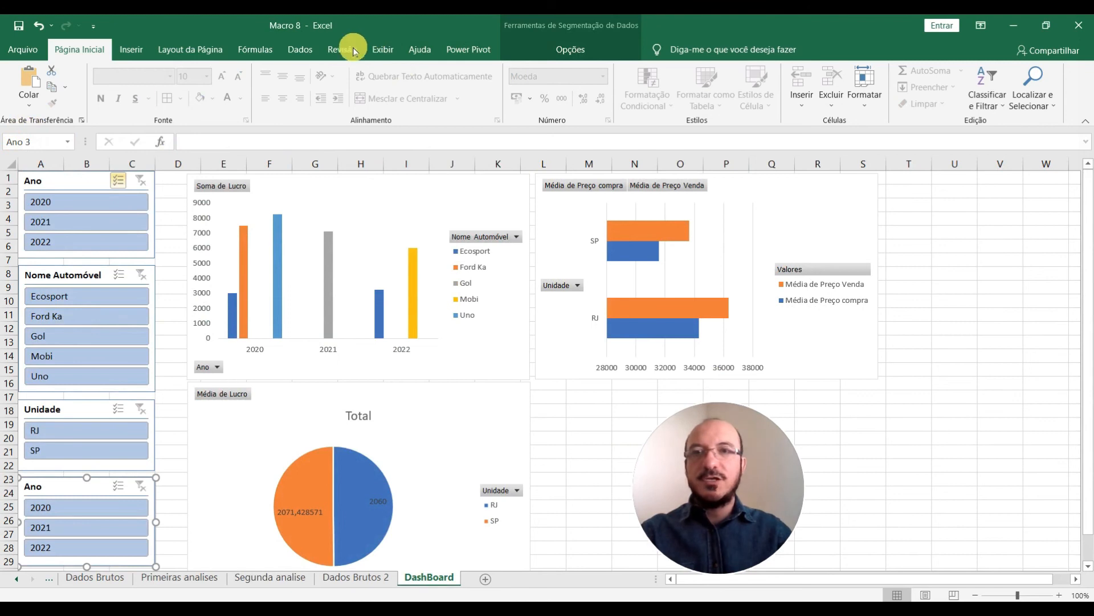
left_click(7, 167)
left_click(383, 50)
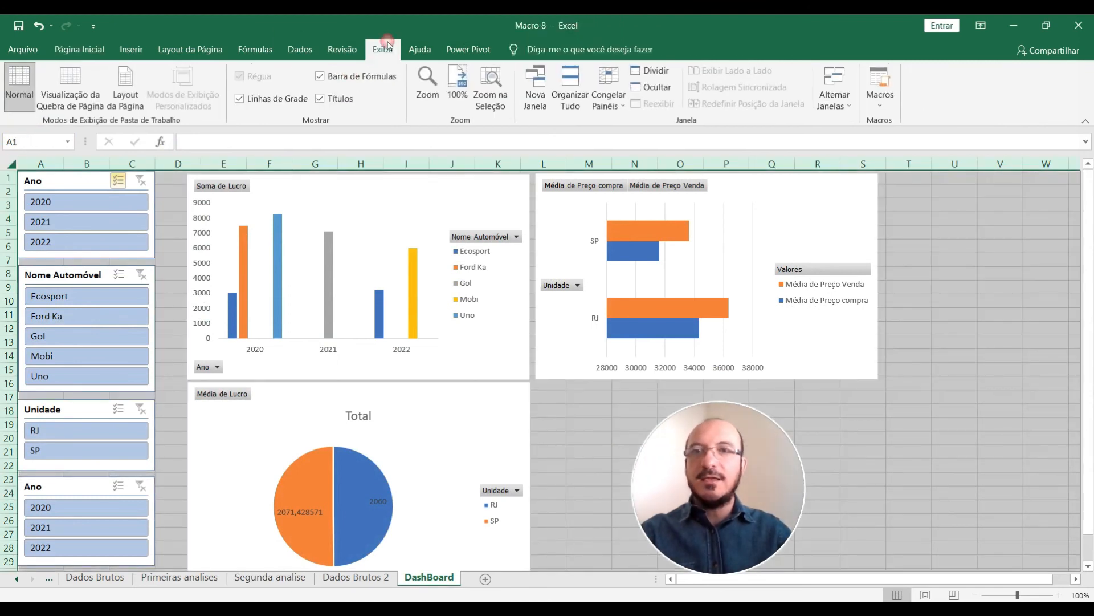
left_click(256, 103)
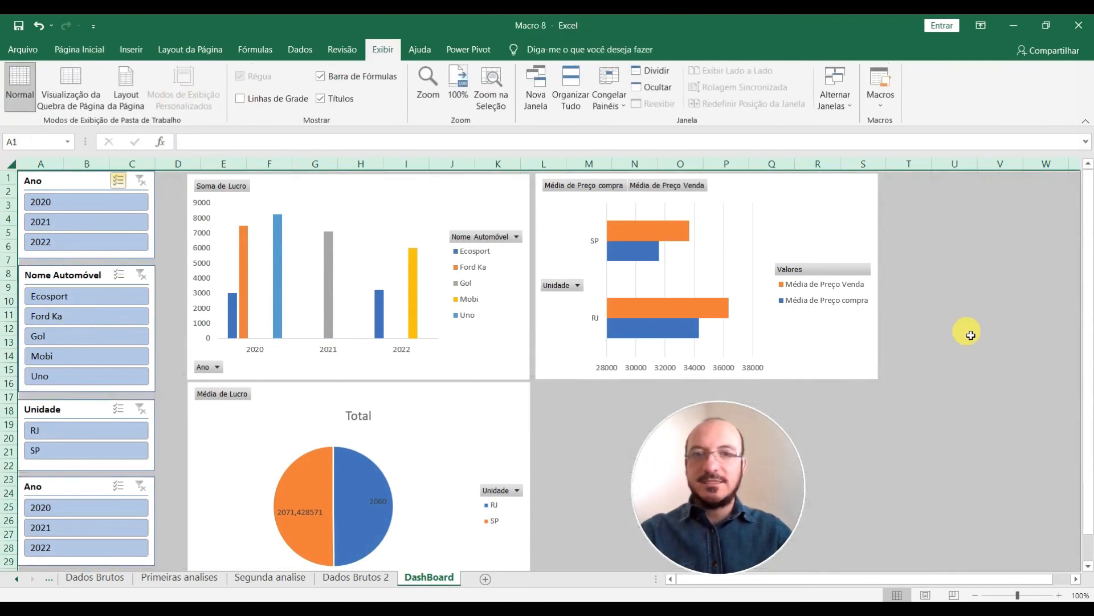
left_click(964, 328)
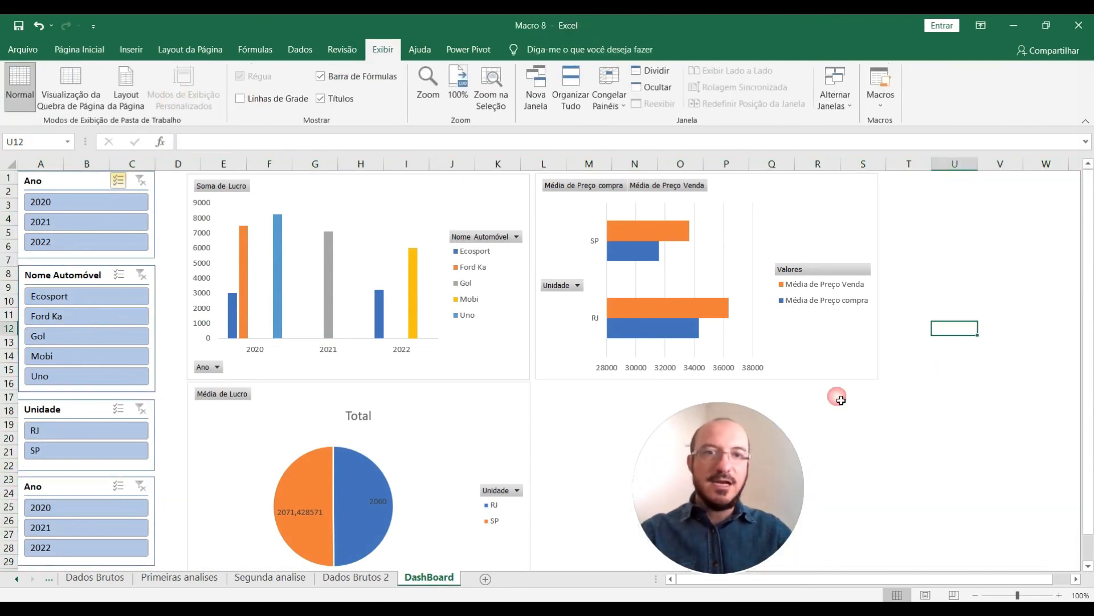
Delete the vertical gridlines from the average purchase and sale price bar chart on the dashboard
left_click(695, 265)
key("Delete")
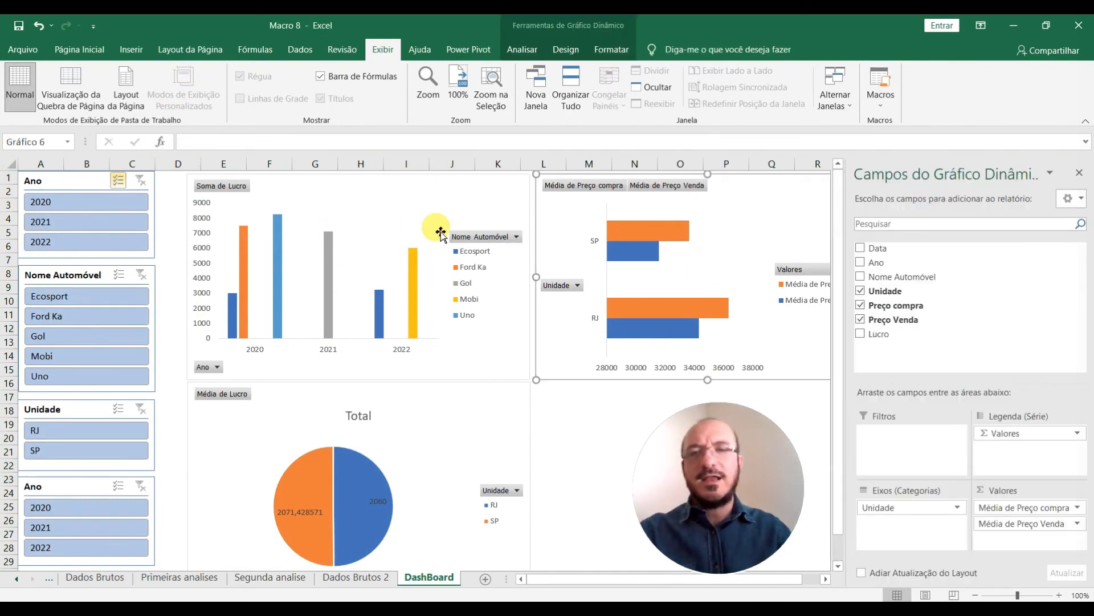
left_click(451, 190)
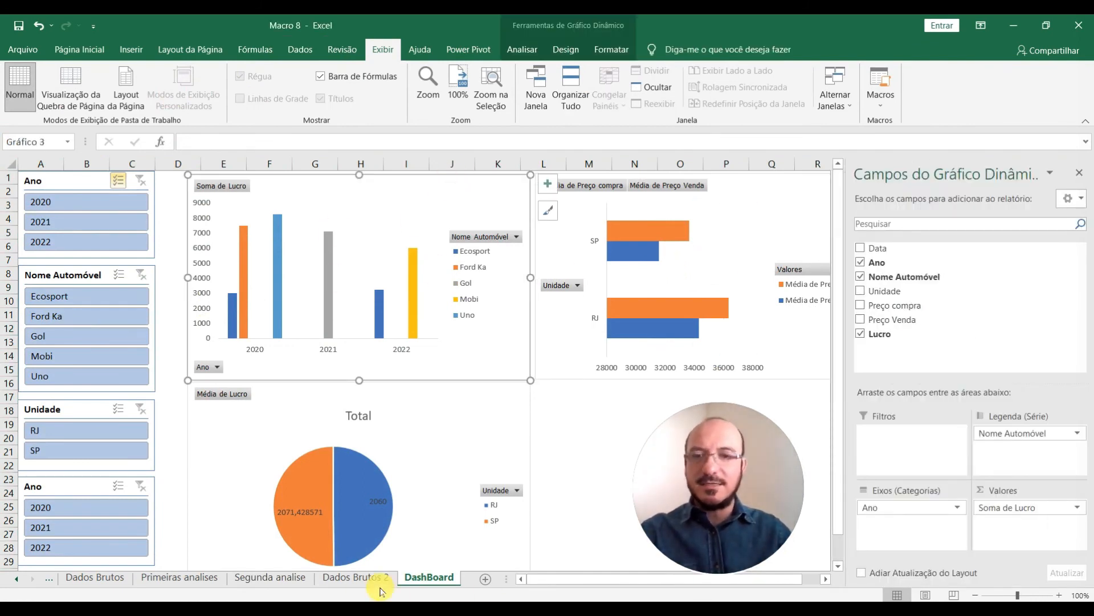
left_click(283, 577)
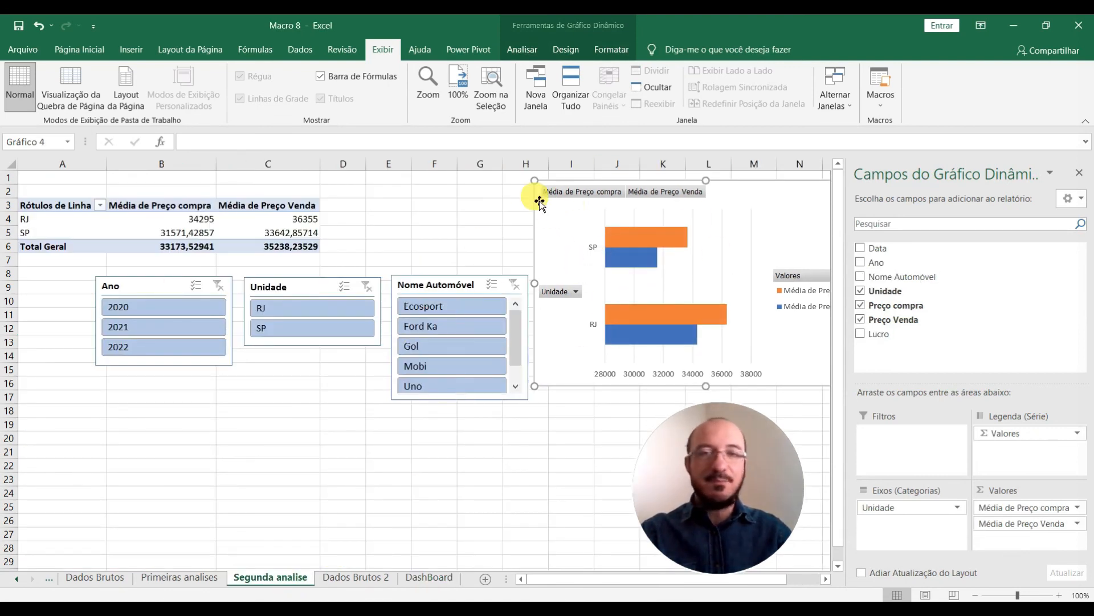
left_click(429, 577)
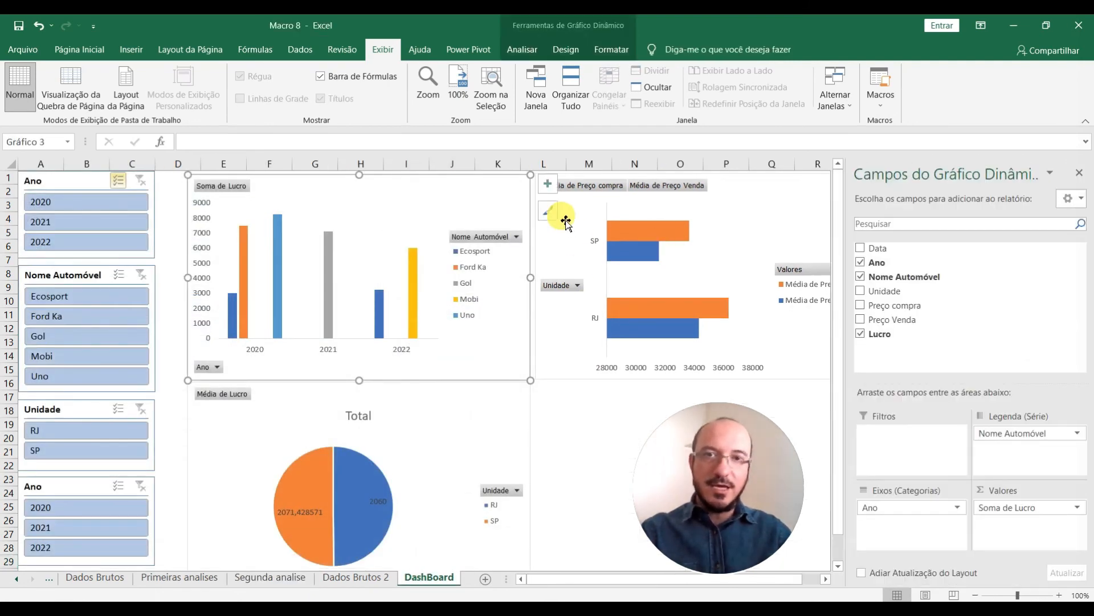
left_click(545, 258)
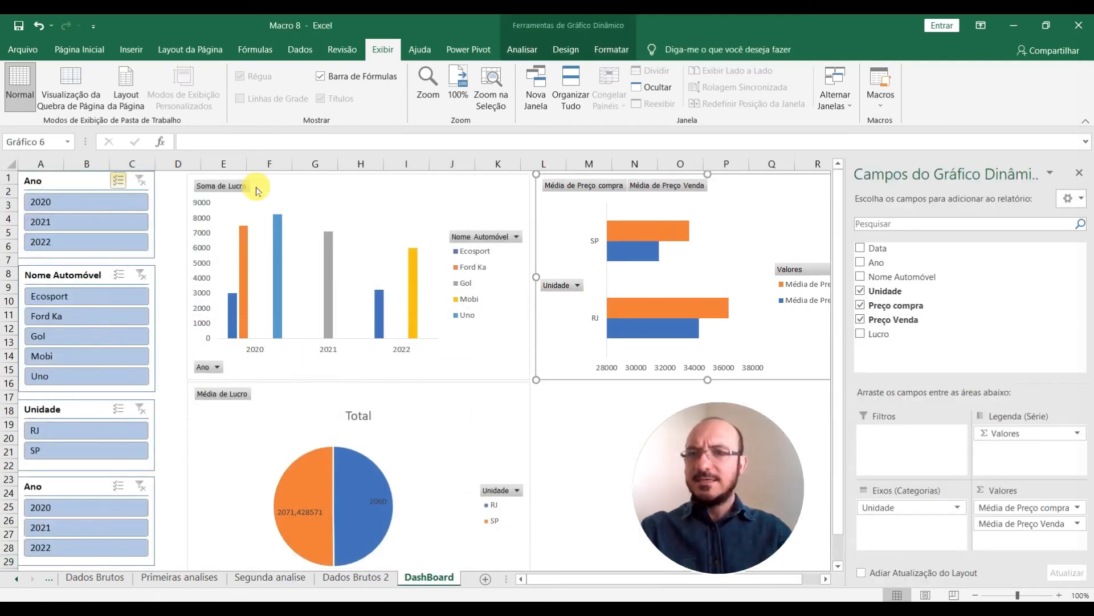
left_click(181, 321)
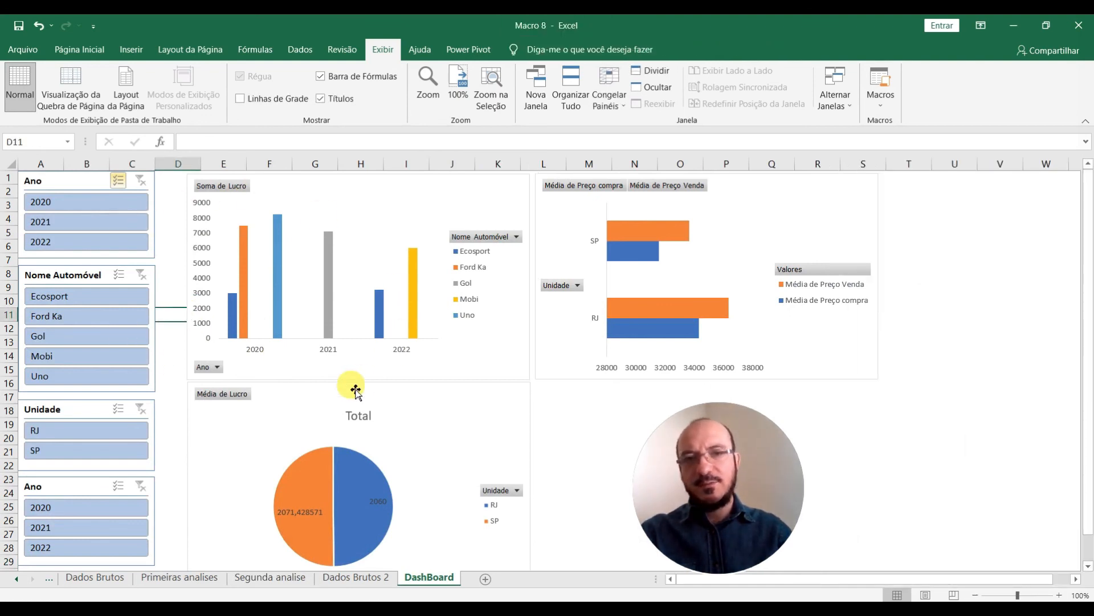
left_click_drag(555, 562, 875, 392)
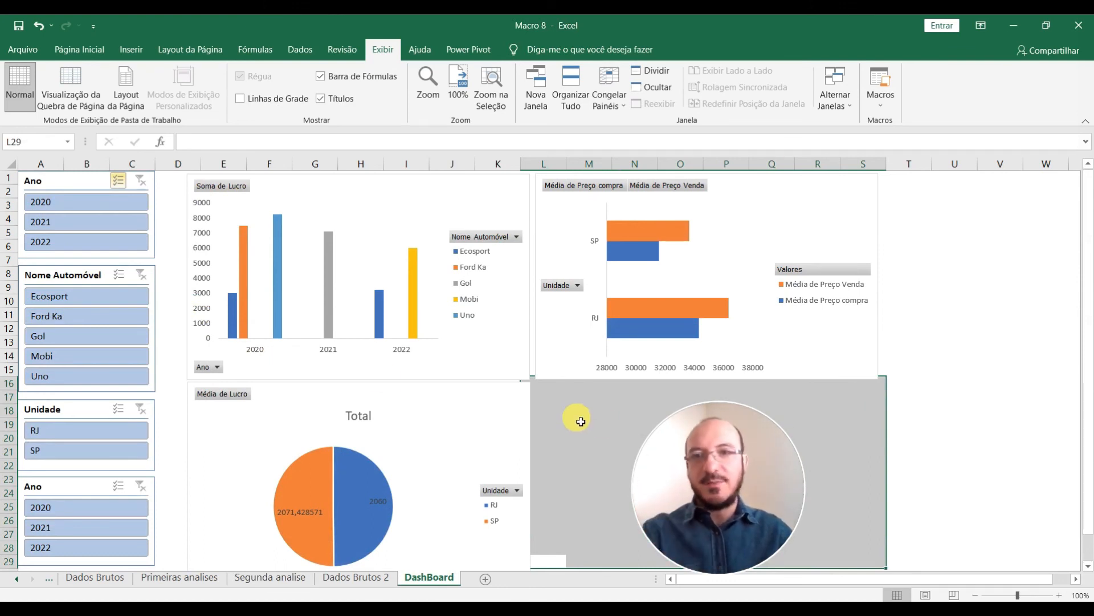
left_click(192, 279)
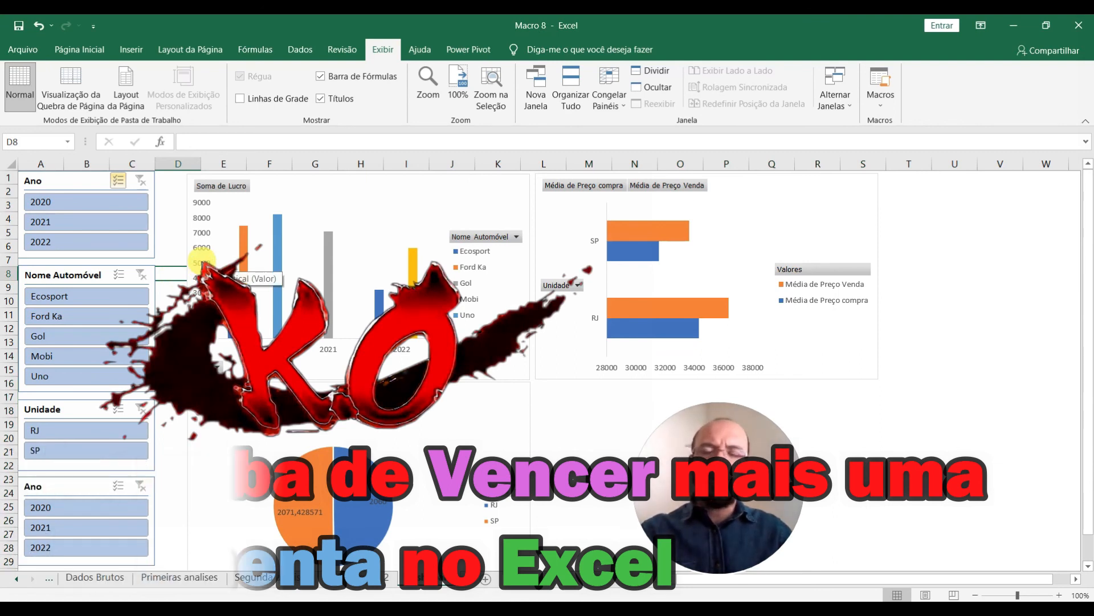
left_click(201, 253)
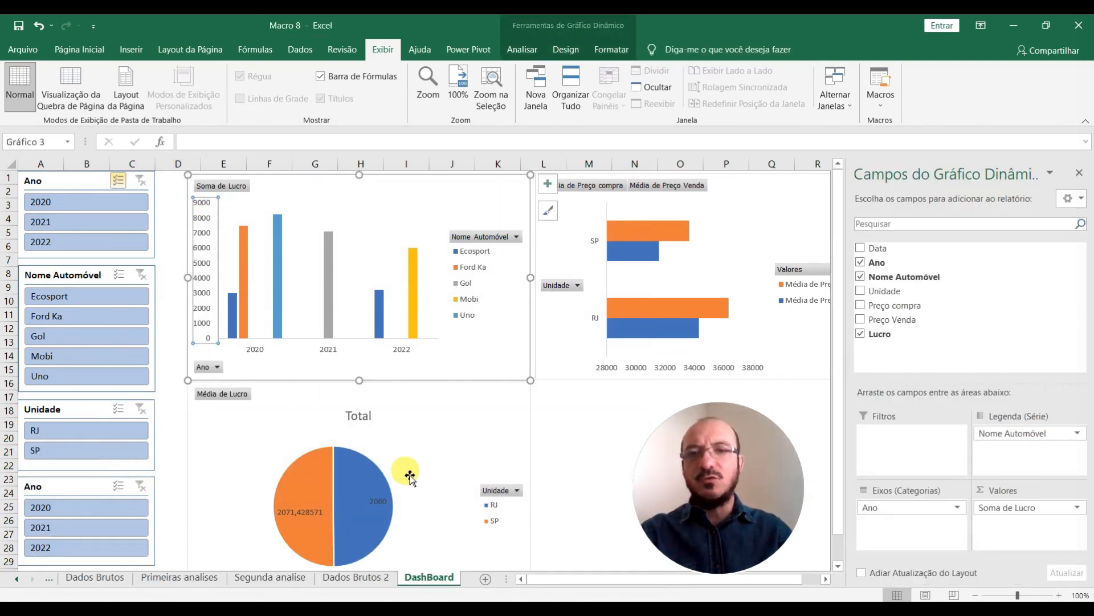